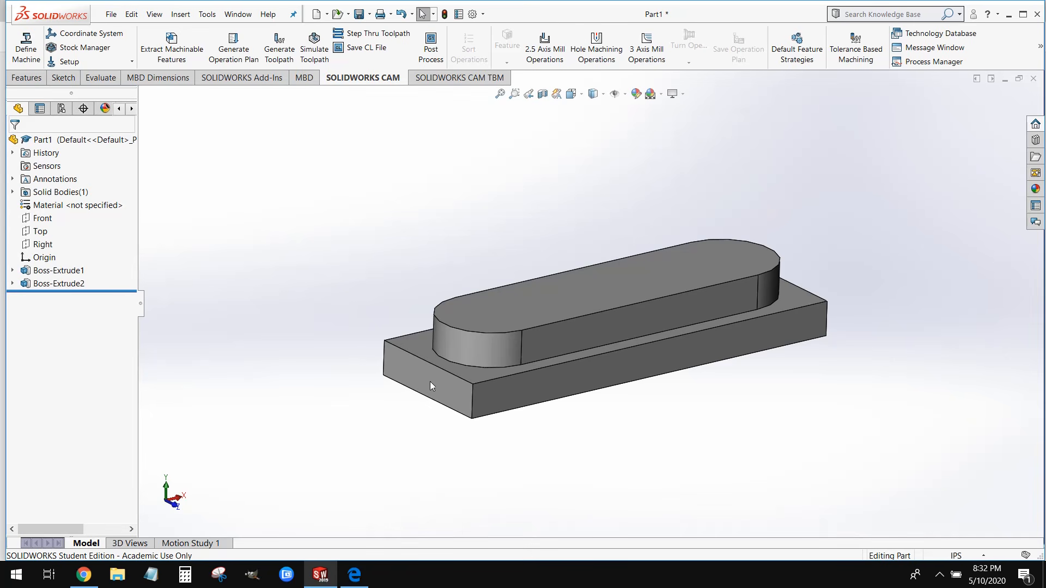
pyautogui.moveTo(591, 428); pyautogui.dragTo(602, 488, button='middle')
pyautogui.moveTo(675, 451); pyautogui.dragTo(646, 354, button='middle')
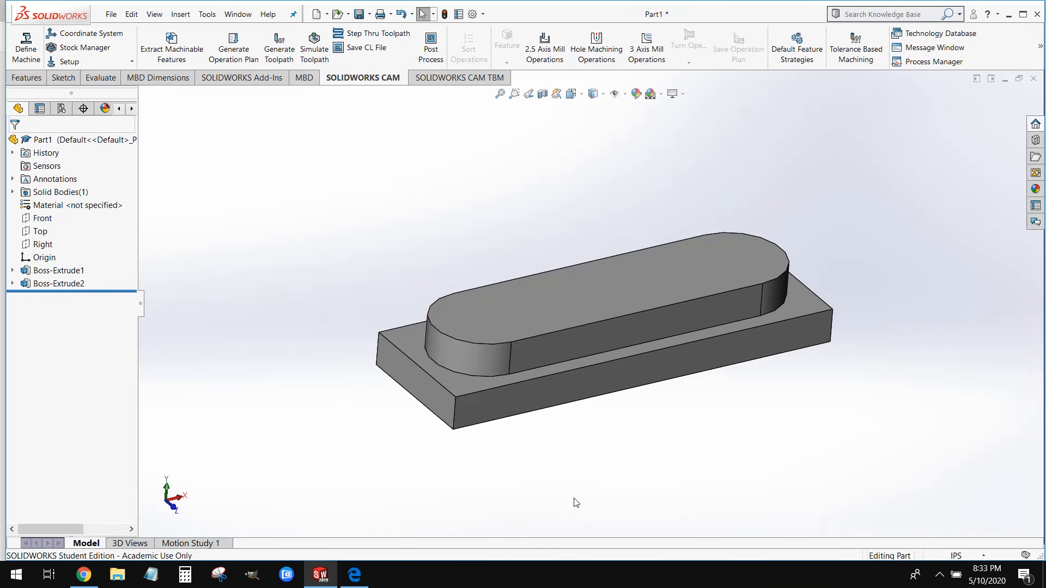
pyautogui.moveTo(576, 502); pyautogui.dragTo(570, 469, button='middle')
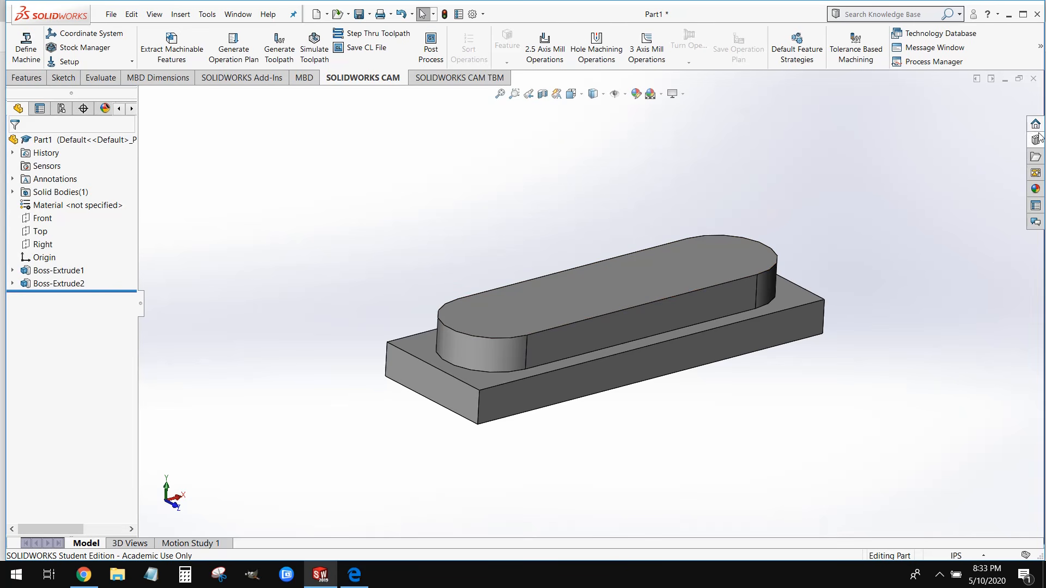
# - Minimize the existing part and create a new part document with units set to IPS (inch, pound, second)
pyautogui.click(1004, 80)
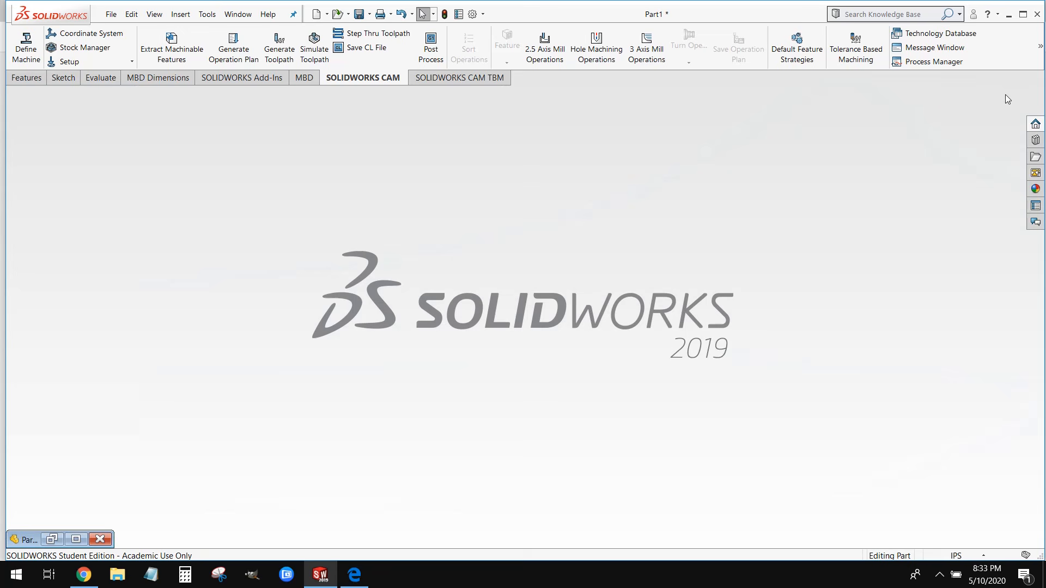
pyautogui.click(111, 14)
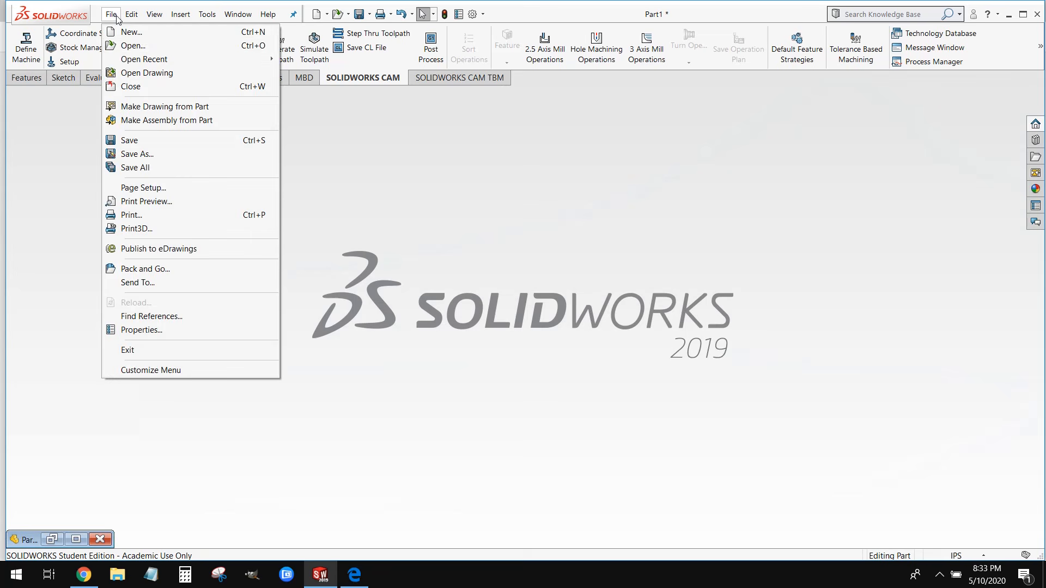
pyautogui.click(140, 38)
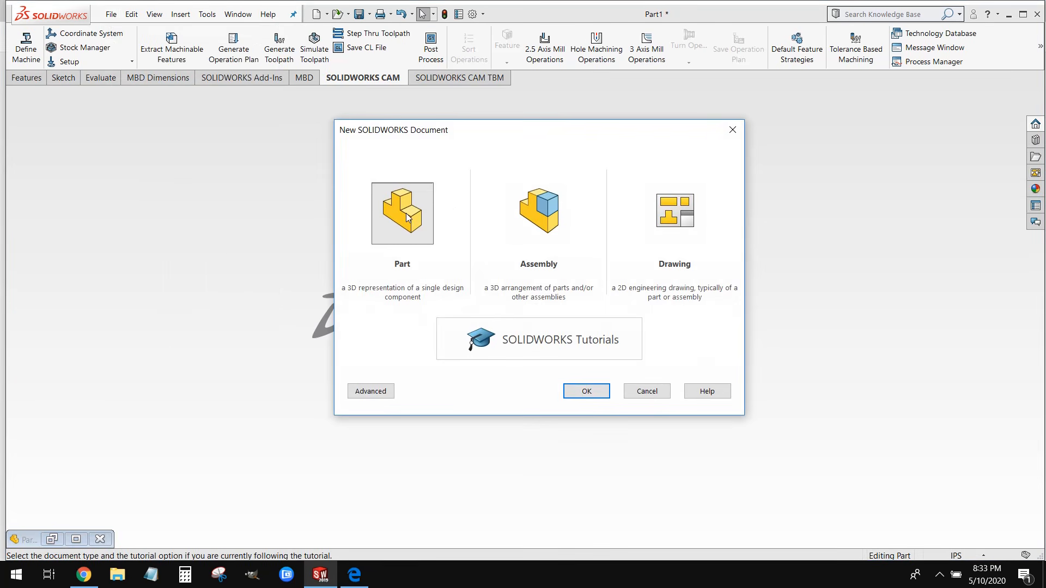
pyautogui.click(398, 221)
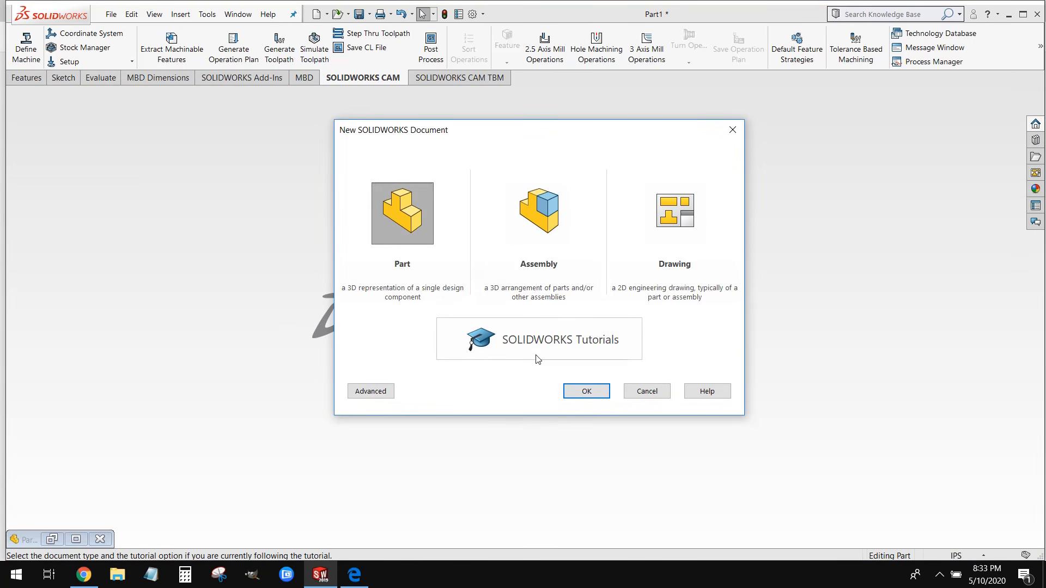
pyautogui.click(576, 388)
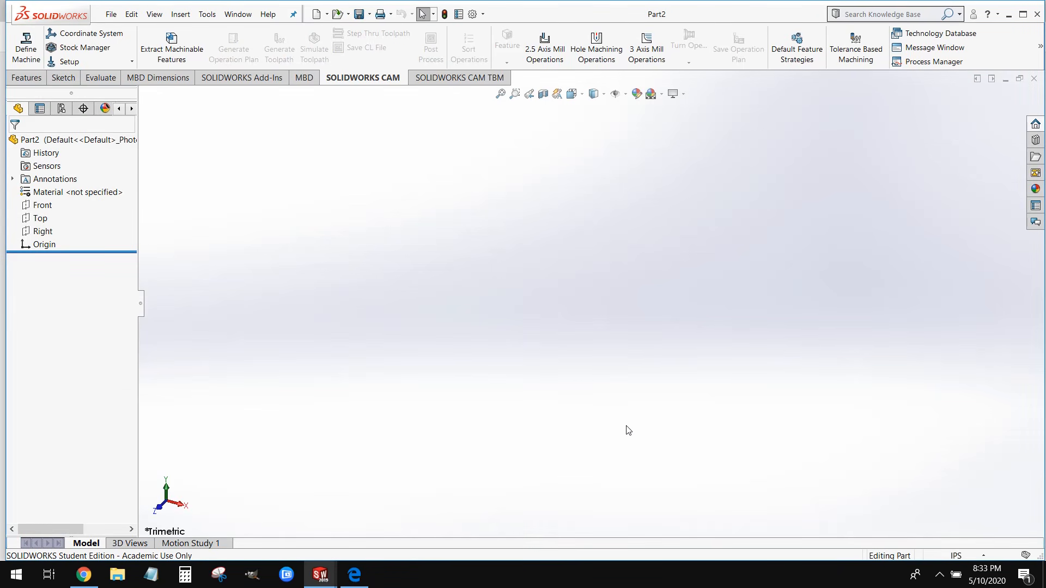
pyautogui.click(957, 556)
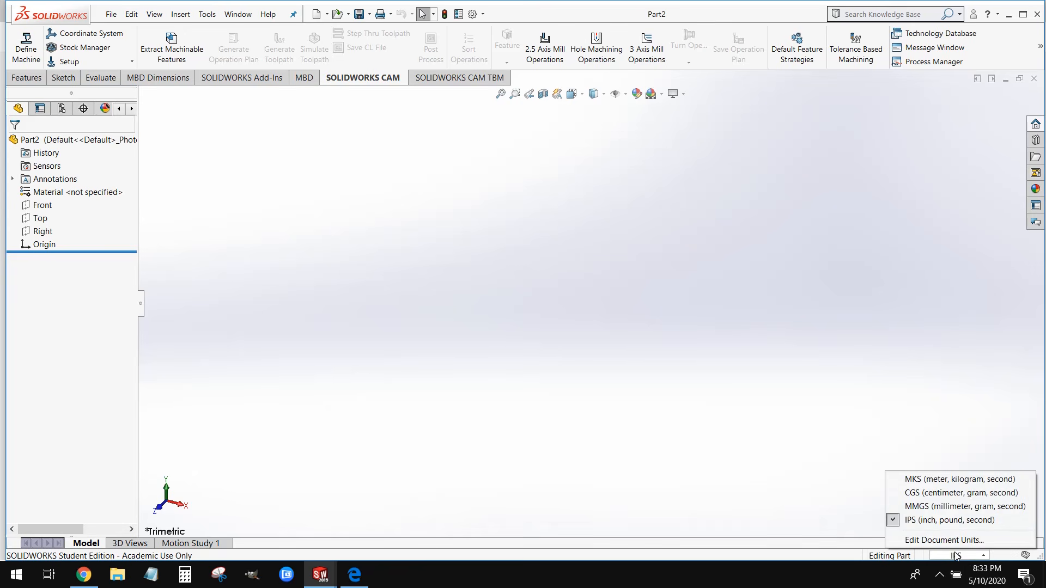
pyautogui.click(926, 520)
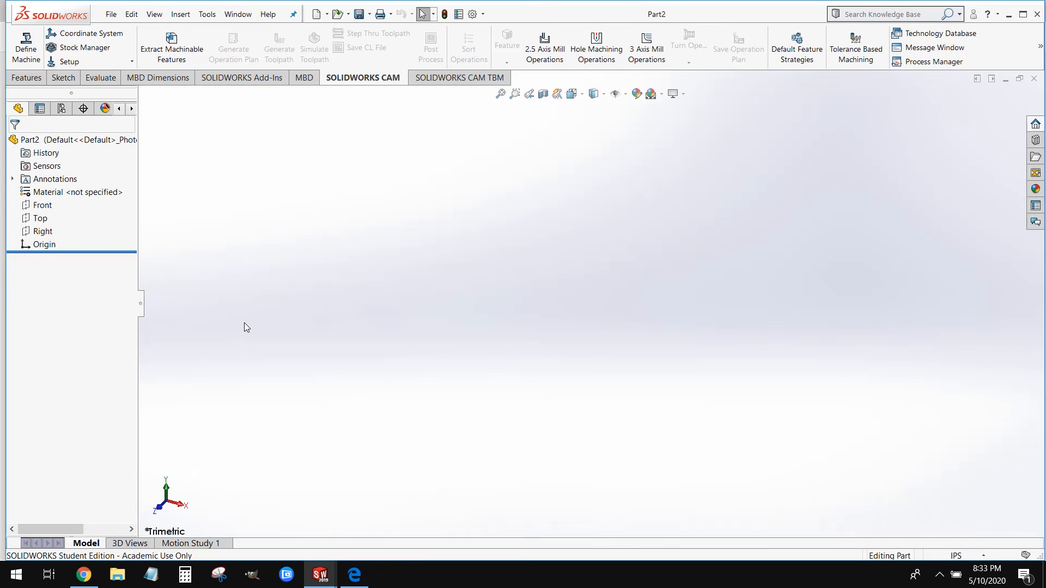
# - Bring up the Part1 document and minimize it again to return to Part2
pyautogui.moveTo(320, 574)
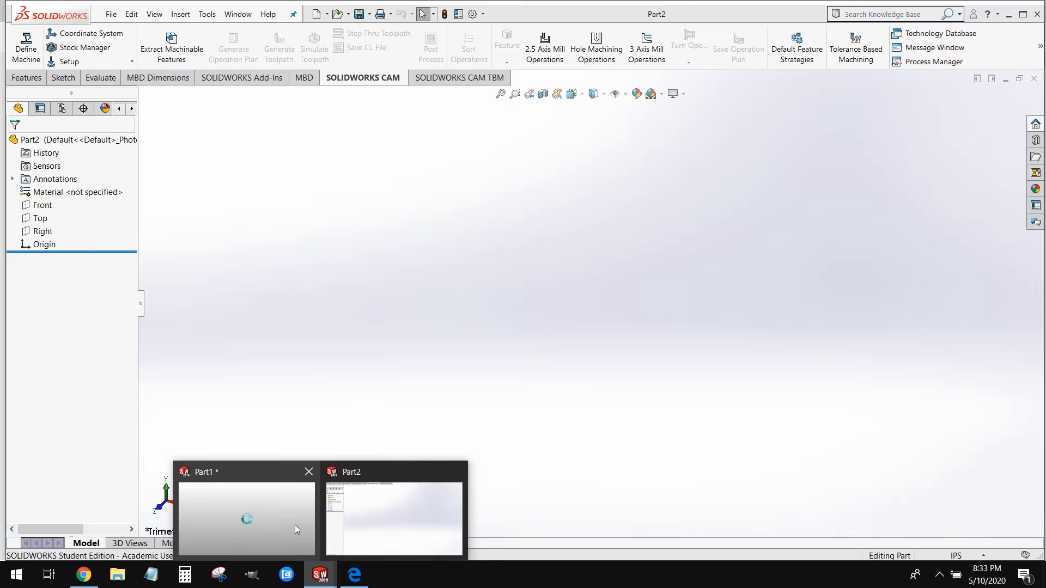
pyautogui.click(296, 525)
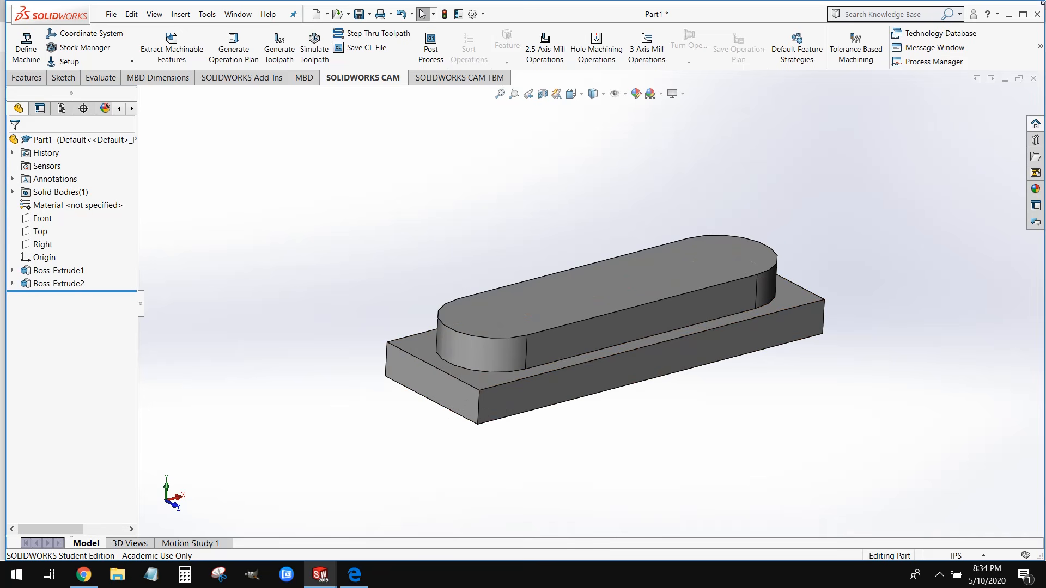
pyautogui.click(1005, 81)
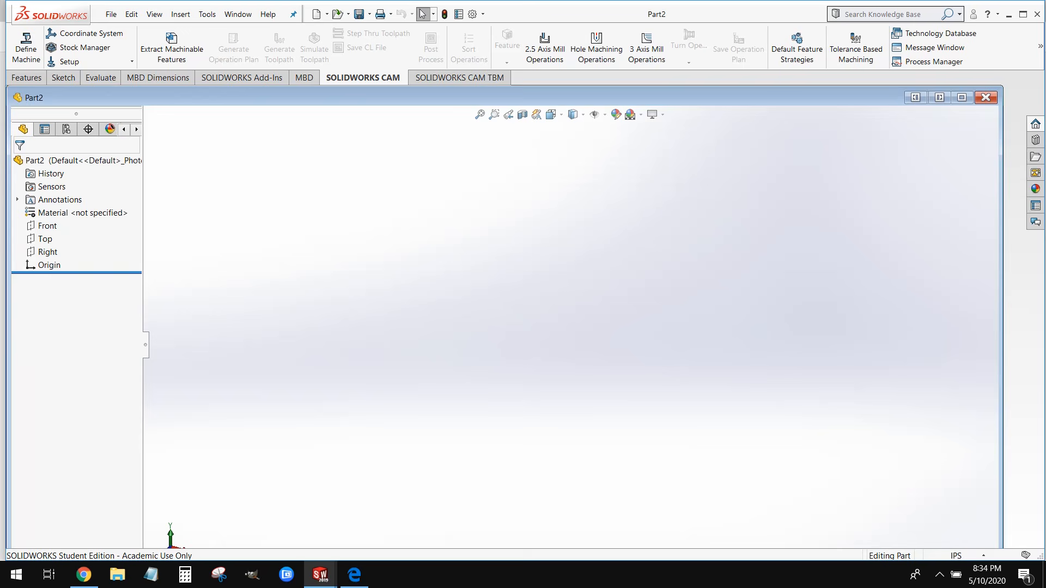
# - Start a sketch on the Top plane and draw a center rectangle from the origin, about 12.2 in by 3.1 in
pyautogui.rightClick(44, 243)
pyautogui.click(65, 220)
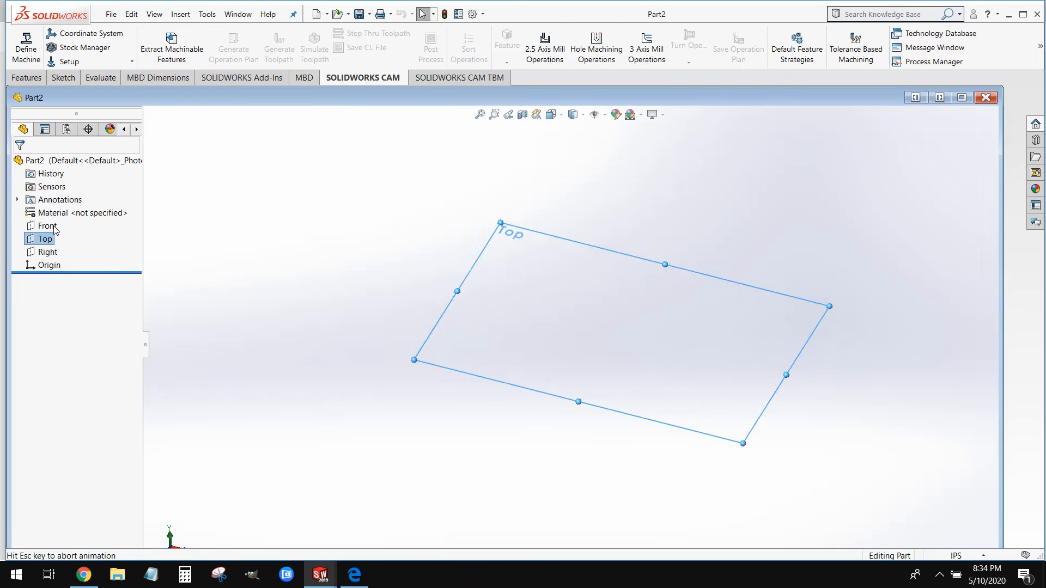
pyautogui.click(962, 98)
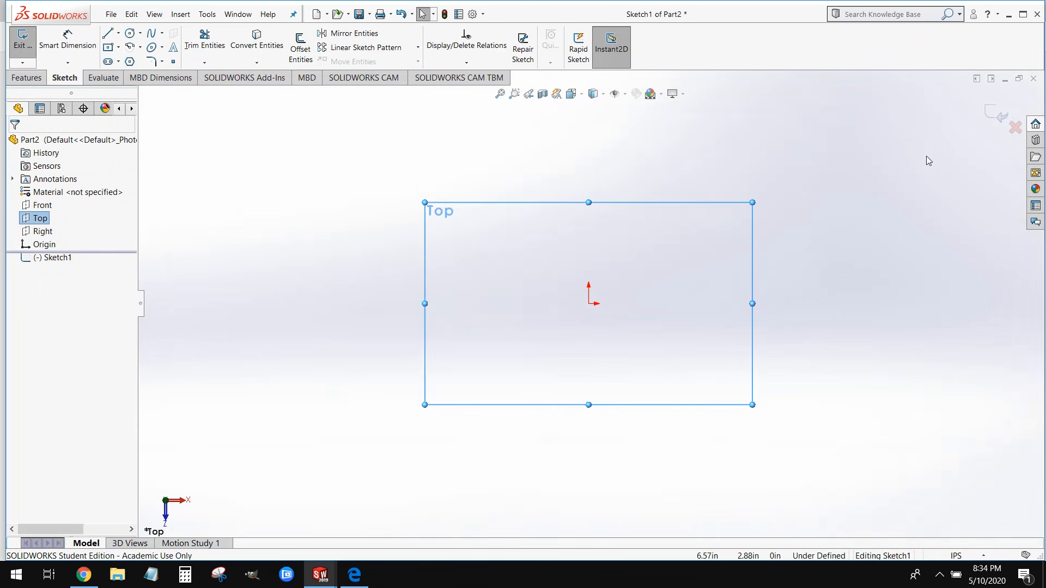
pyautogui.click(106, 50)
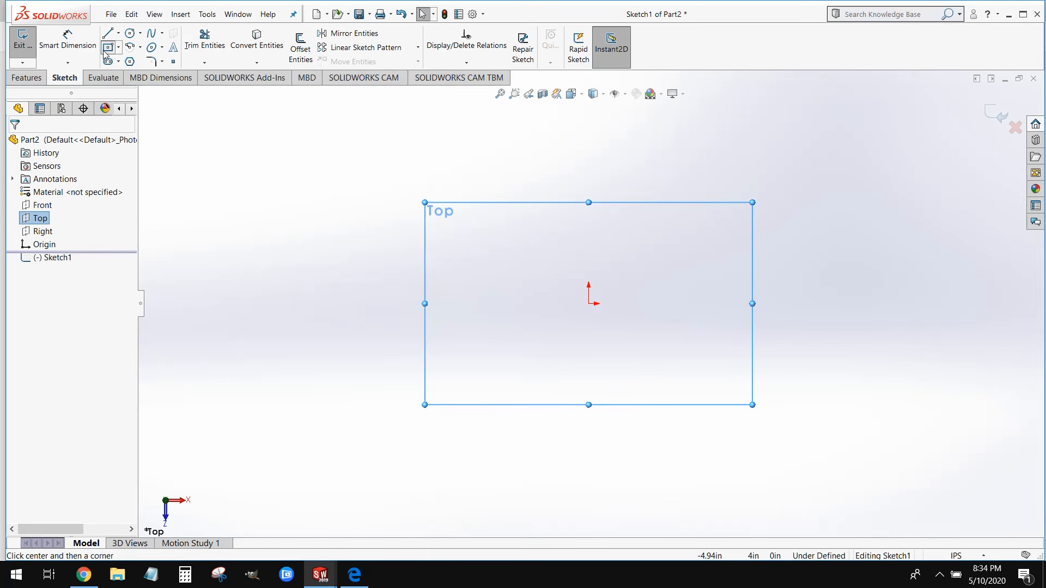
pyautogui.click(589, 304)
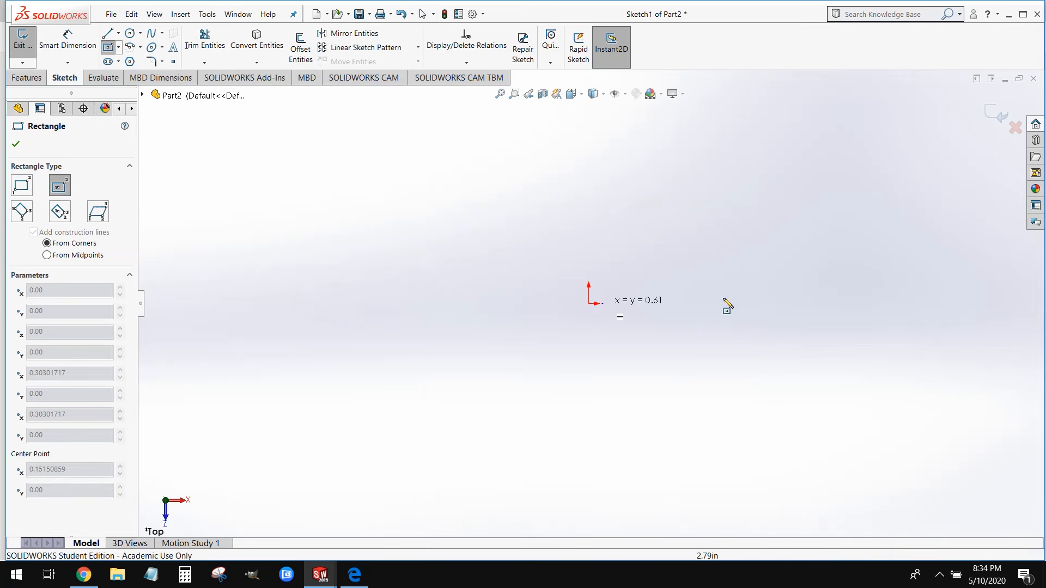
pyautogui.click(903, 225)
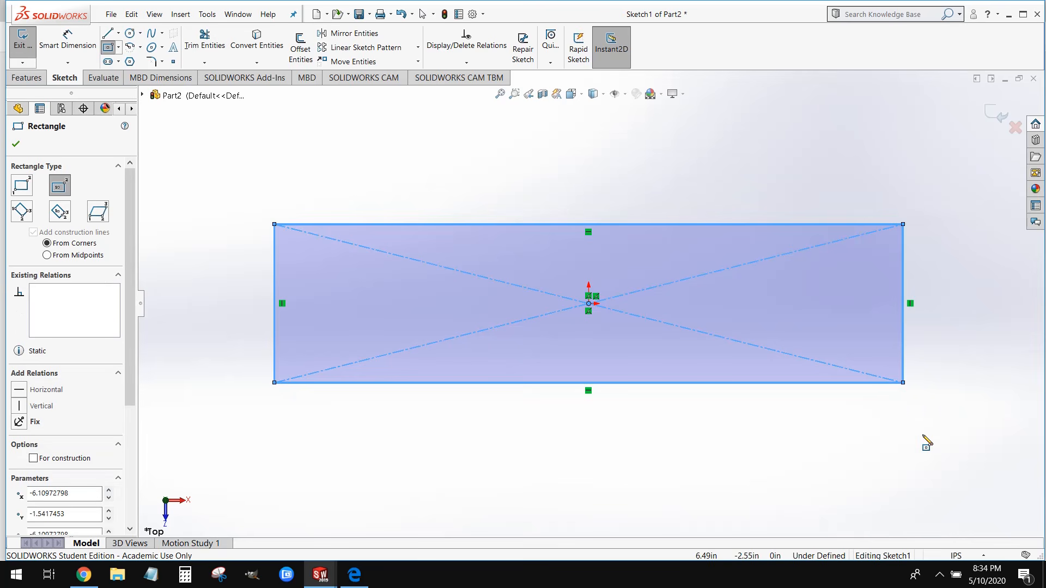
# - Dimension the rectangle to 6 in long and 2 in wide
pyautogui.click(68, 38)
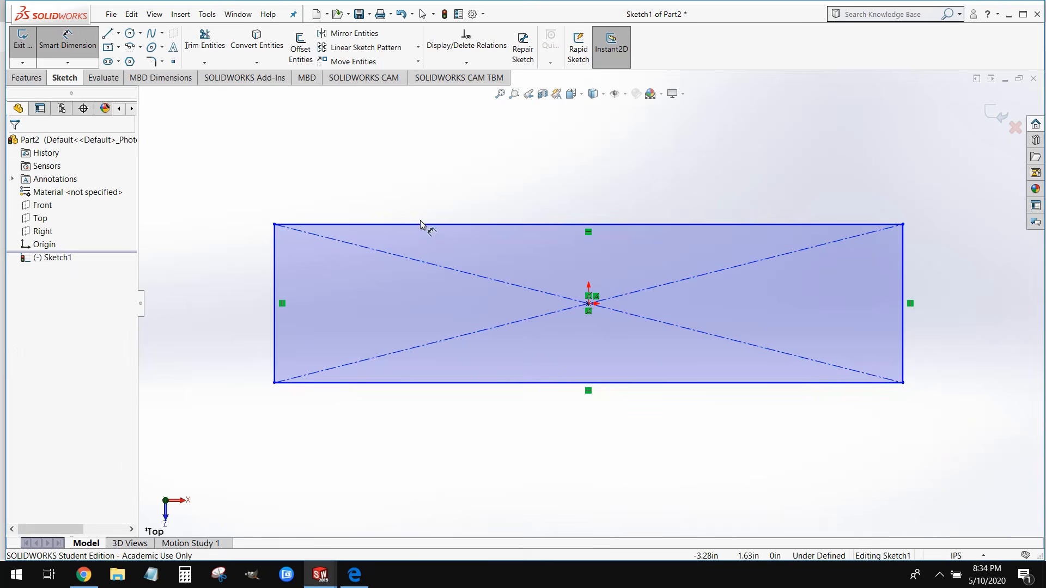
pyautogui.click(425, 229)
pyautogui.click(457, 176)
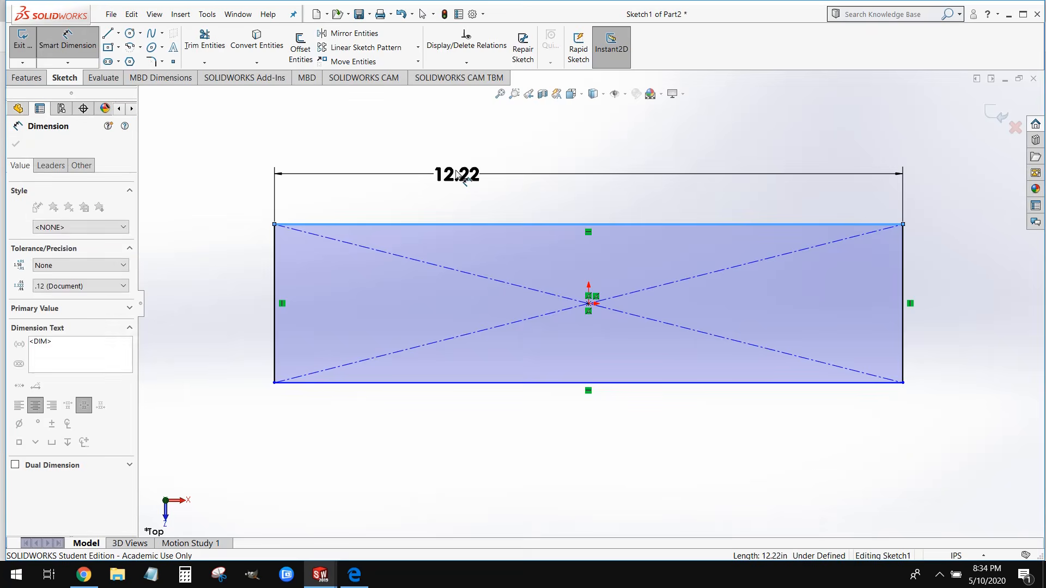
pyautogui.write('6')
pyautogui.press('Return')
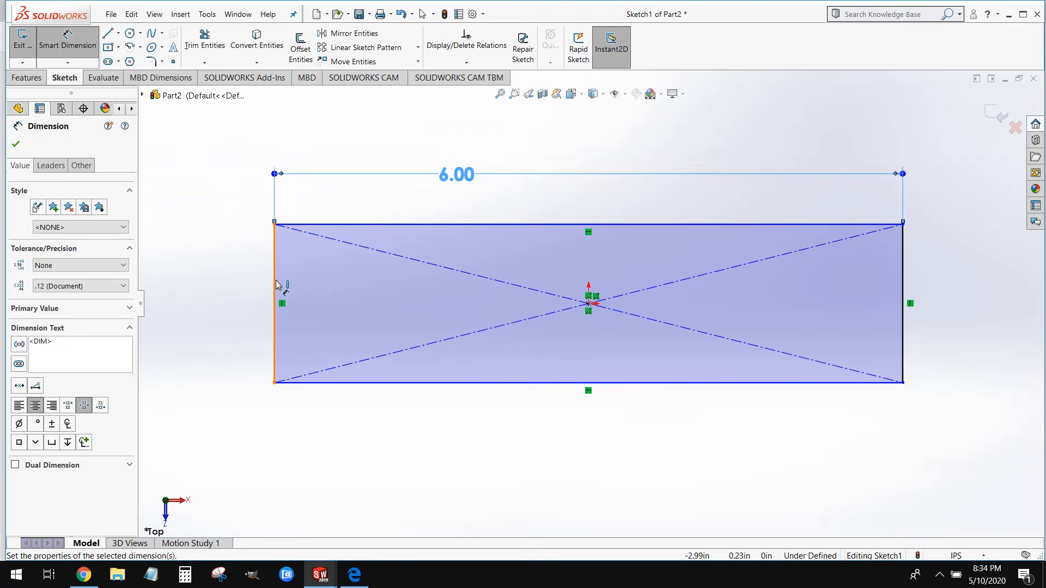
pyautogui.click(274, 302)
pyautogui.click(218, 294)
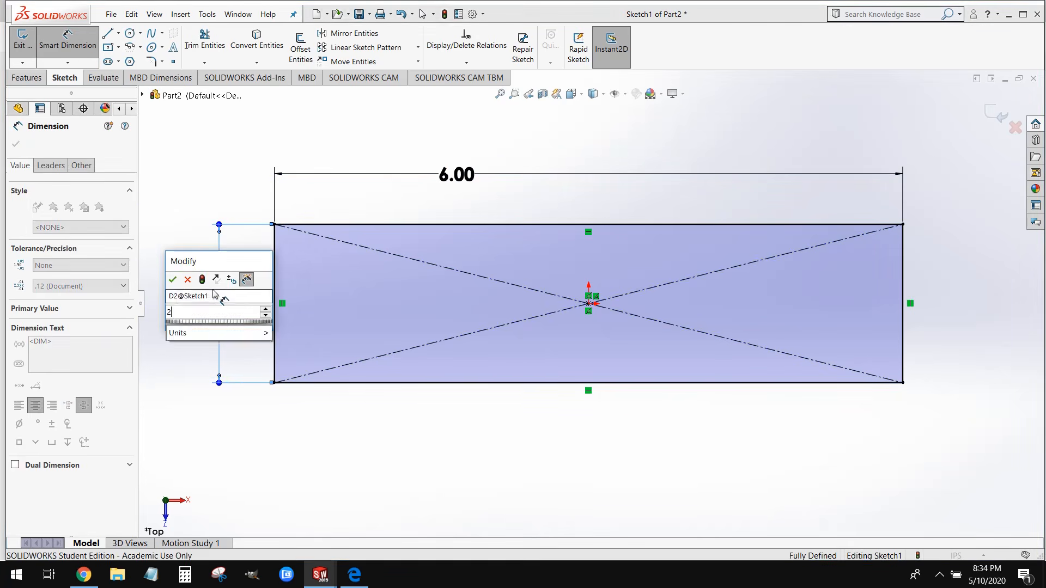
pyautogui.write('2')
pyautogui.press('Return')
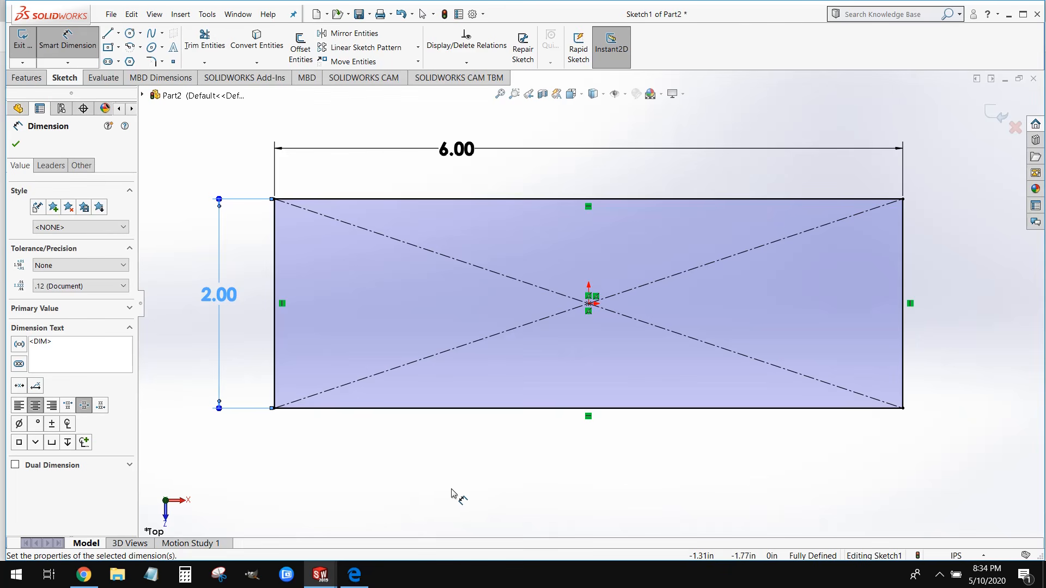
# - Extrude the rectangle as a boss with a blind depth of 0.5 in
pyautogui.moveTo(451, 490)
pyautogui.mouseDown(button='middle')
pyautogui.moveTo(469, 404)
pyautogui.moveTo(549, 343)
pyautogui.moveTo(511, 329)
pyautogui.moveTo(484, 343)
pyautogui.mouseUp(button='middle')
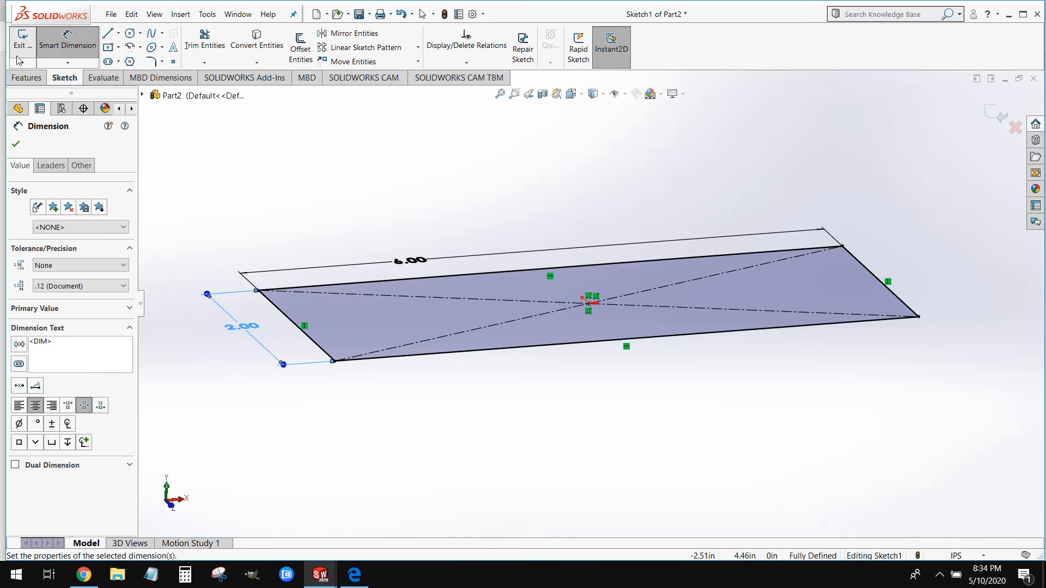
pyautogui.click(26, 79)
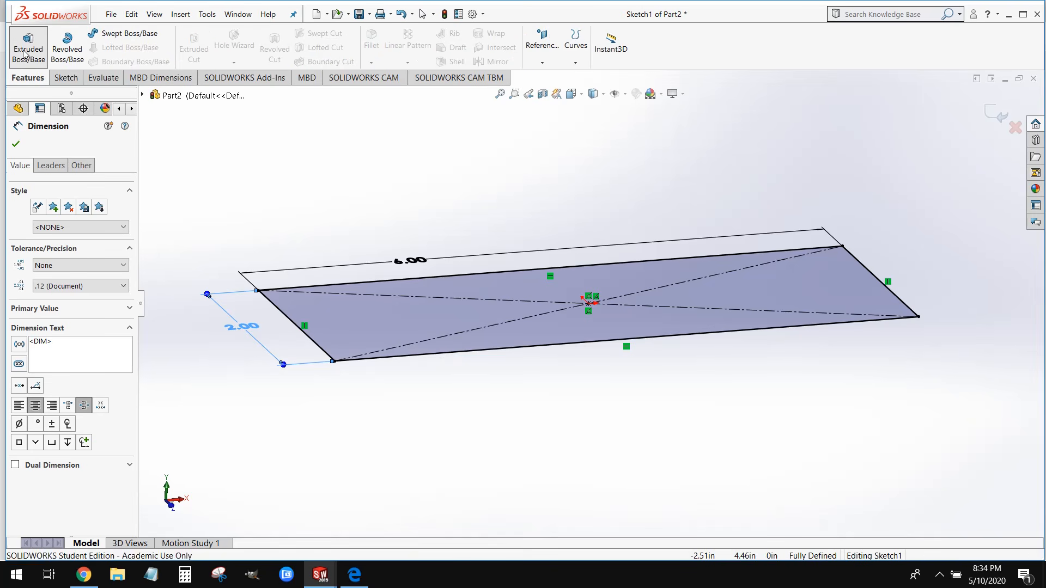
pyautogui.click(27, 49)
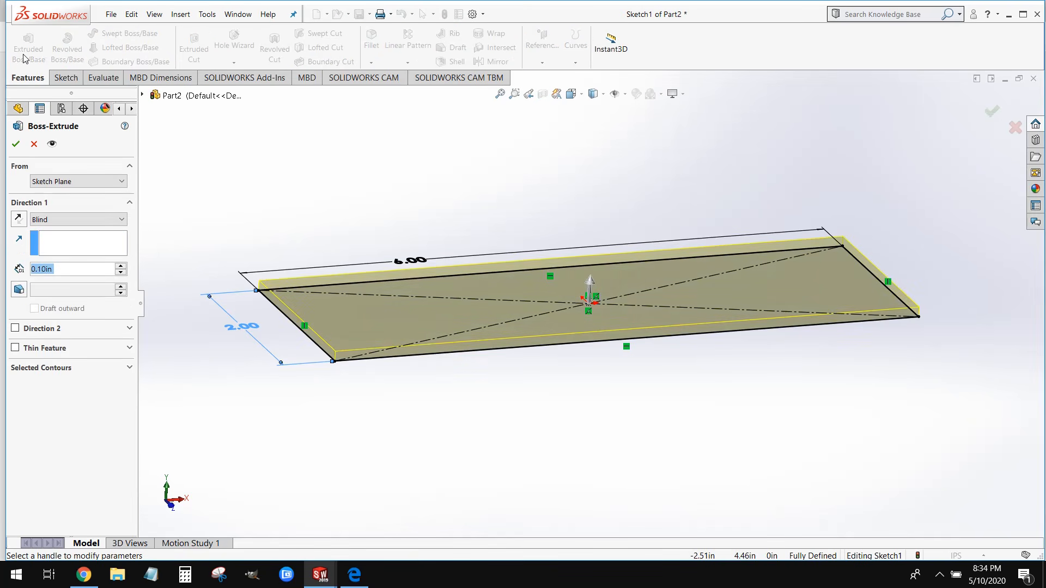
pyautogui.write('0.5')
pyautogui.press('Return')
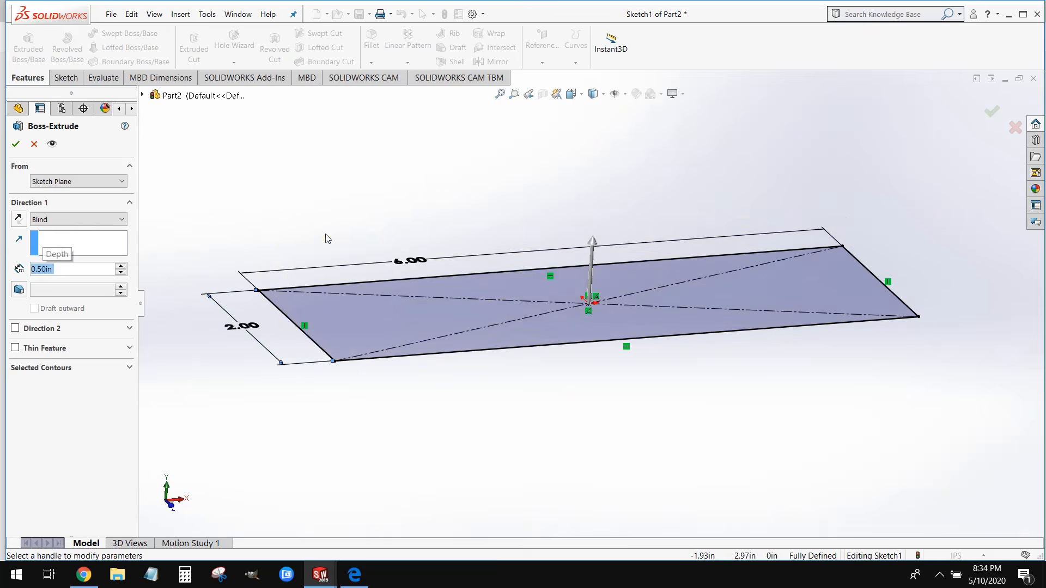
pyautogui.press('Return')
pyautogui.moveTo(566, 445); pyautogui.dragTo(574, 425, button='middle')
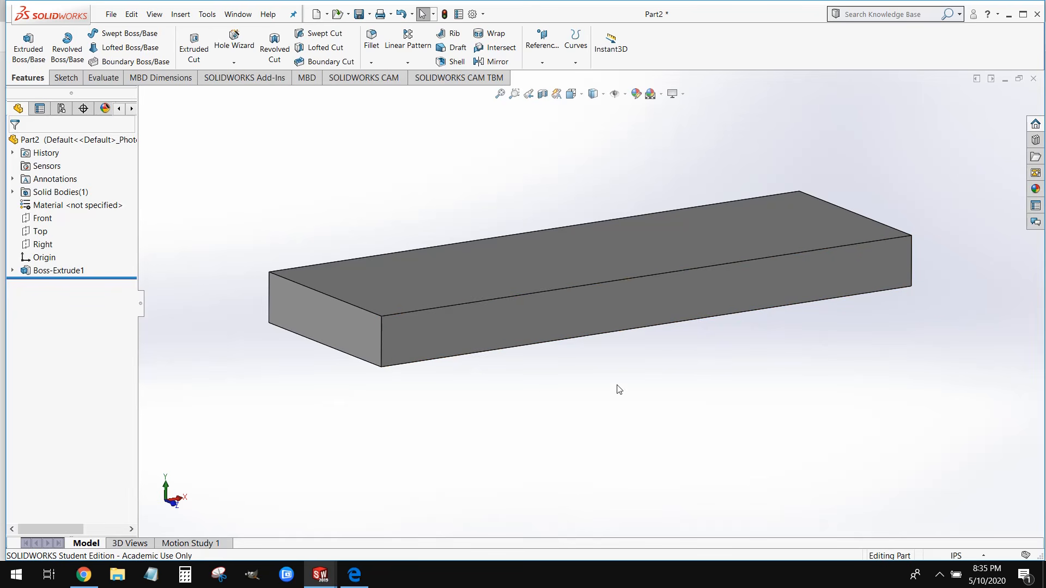
# - Sketch a centerpoint straight slot from the origin on the block's upper face, about 4.24 in between arc centers and 1.42 in wide
pyautogui.moveTo(619, 390); pyautogui.dragTo(605, 450, button='middle')
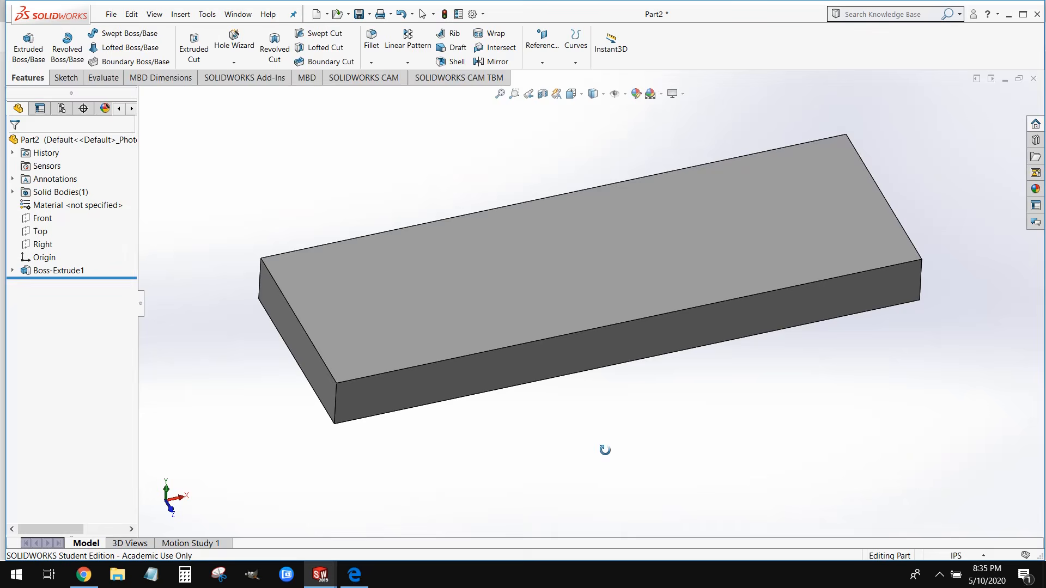
pyautogui.click(460, 275)
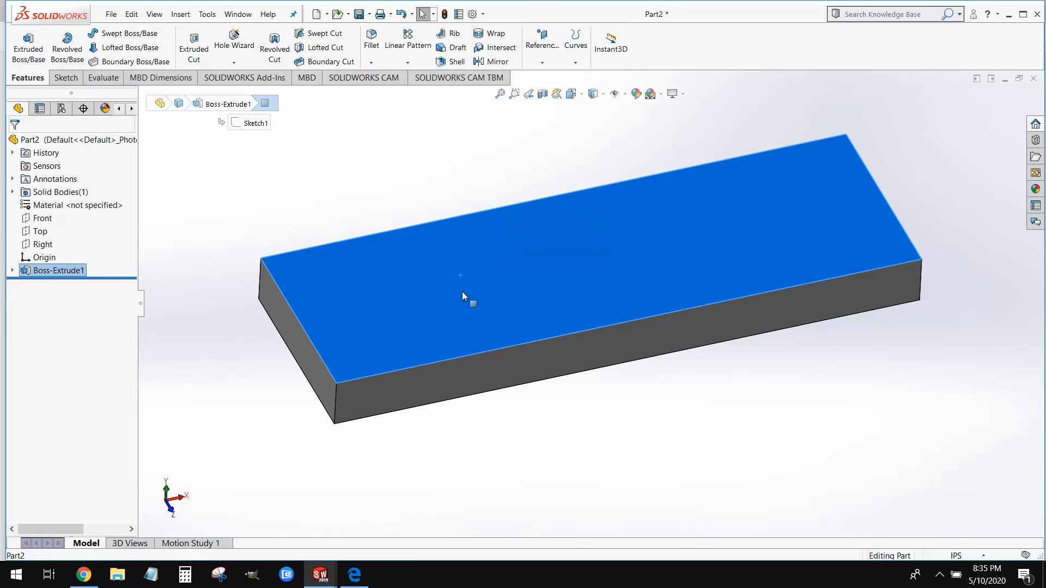
pyautogui.rightClick(453, 281)
pyautogui.click(479, 272)
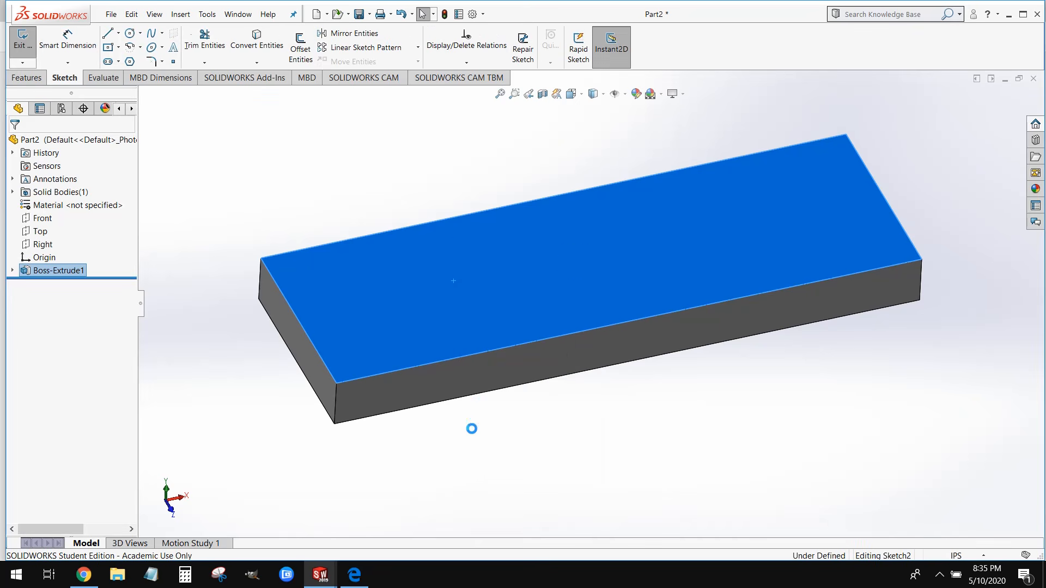
pyautogui.click(108, 63)
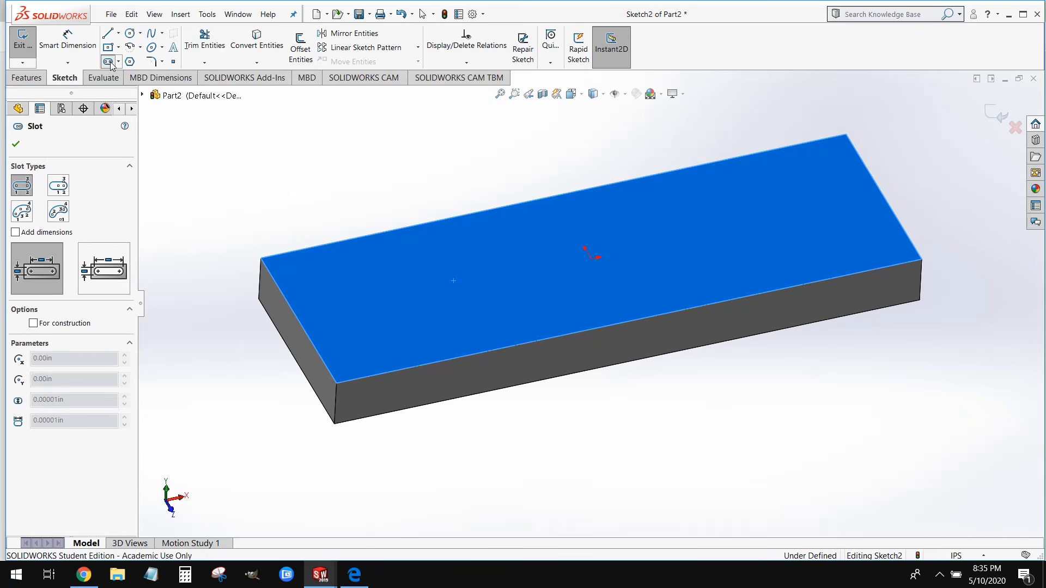
pyautogui.click(60, 185)
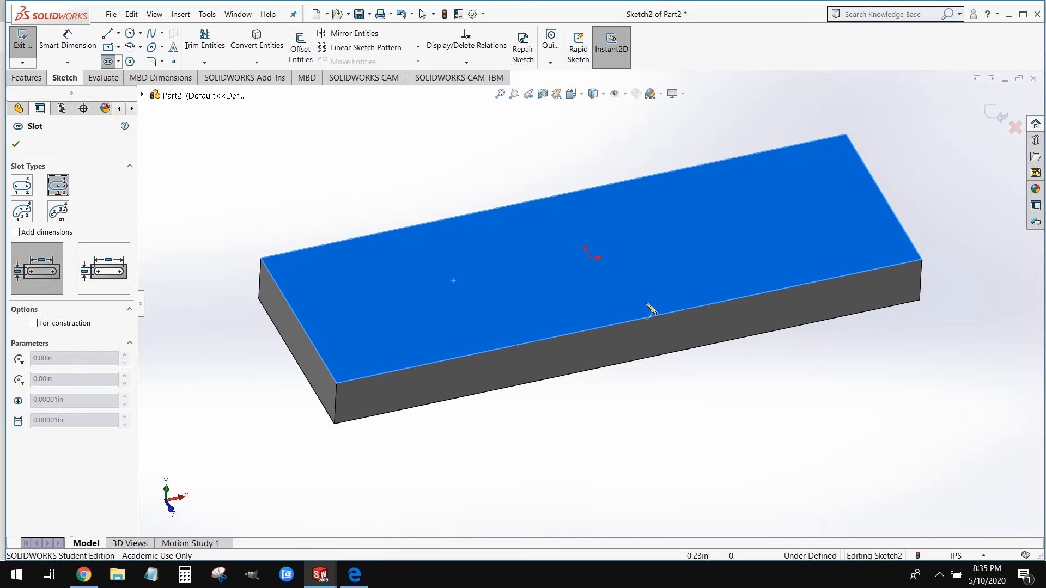
pyautogui.click(591, 259)
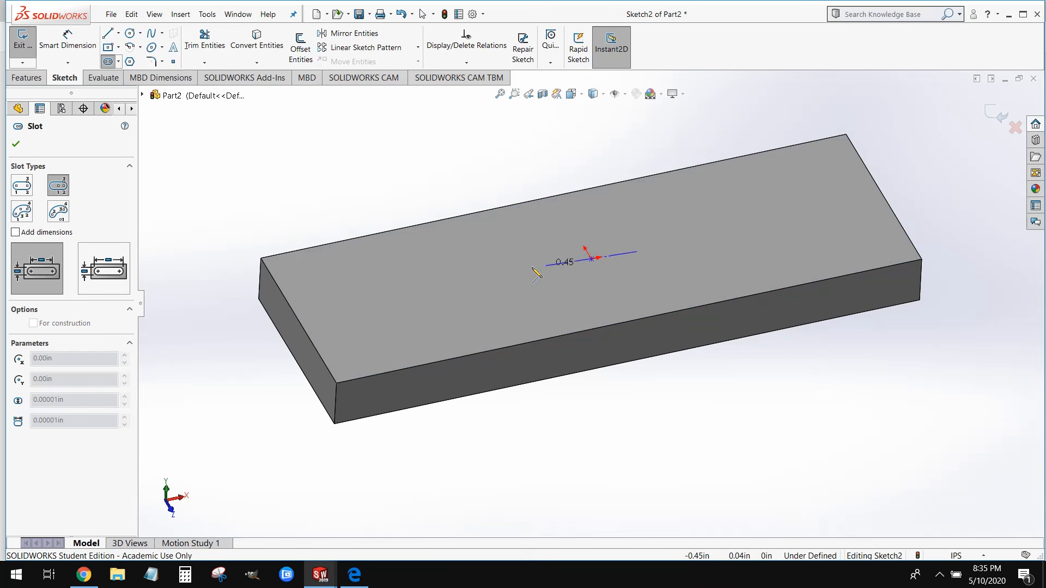
pyautogui.click(385, 302)
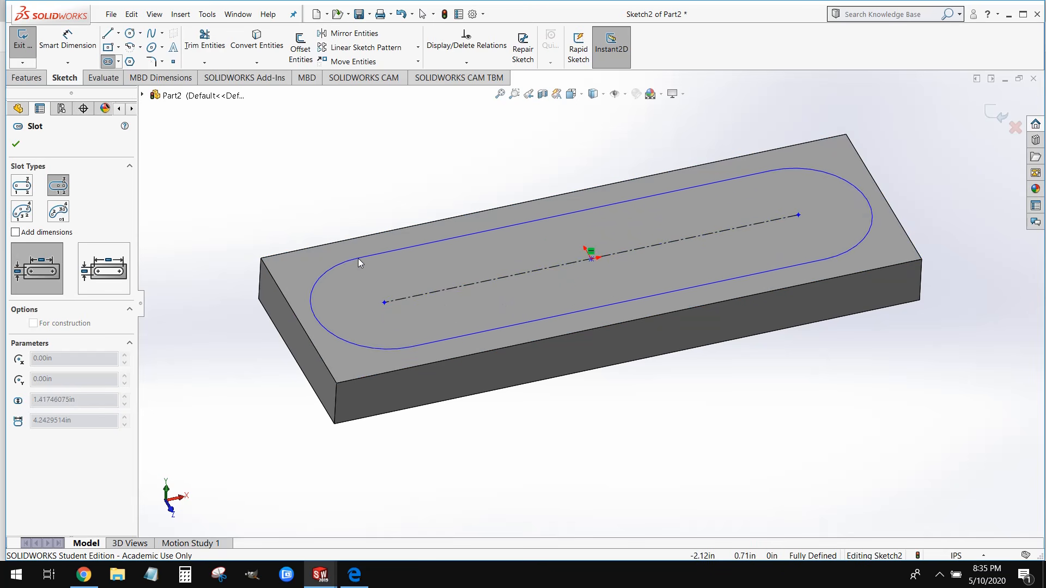
pyautogui.click(358, 259)
pyautogui.moveTo(567, 393)
pyautogui.mouseDown(button='middle')
pyautogui.moveTo(728, 412)
pyautogui.moveTo(749, 484)
pyautogui.moveTo(745, 473)
pyautogui.moveTo(736, 486)
pyautogui.mouseUp(button='middle')
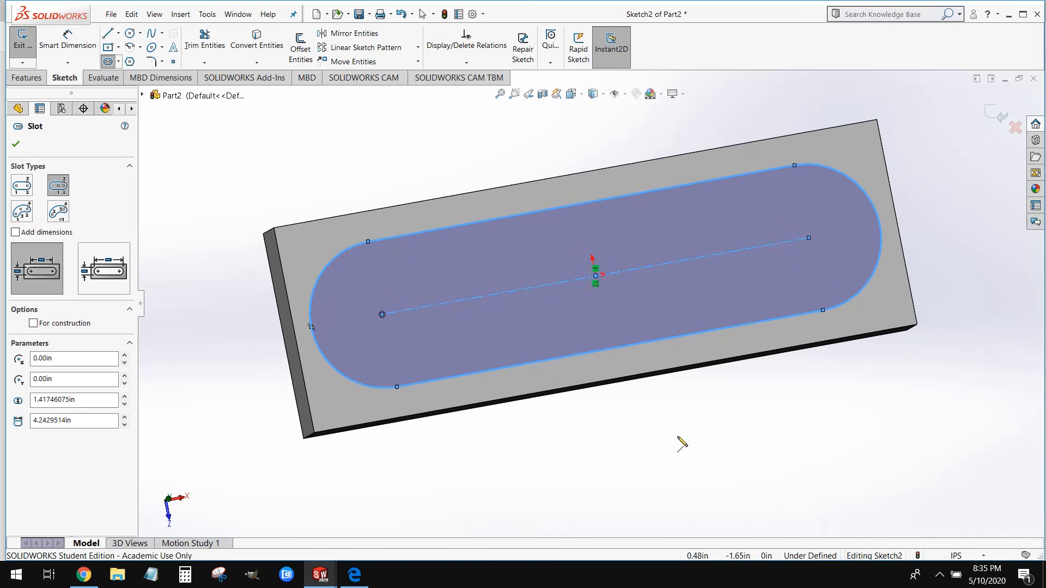
# - Dimension the distance between the slot's two arc centers to 4 in, placing the dimension above the block
pyautogui.click(68, 40)
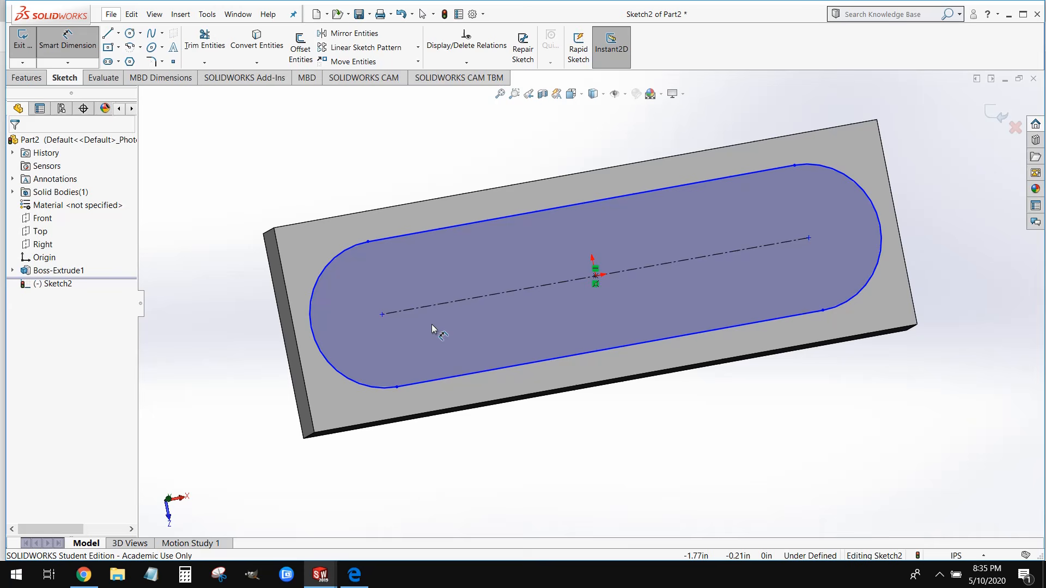
pyautogui.click(383, 316)
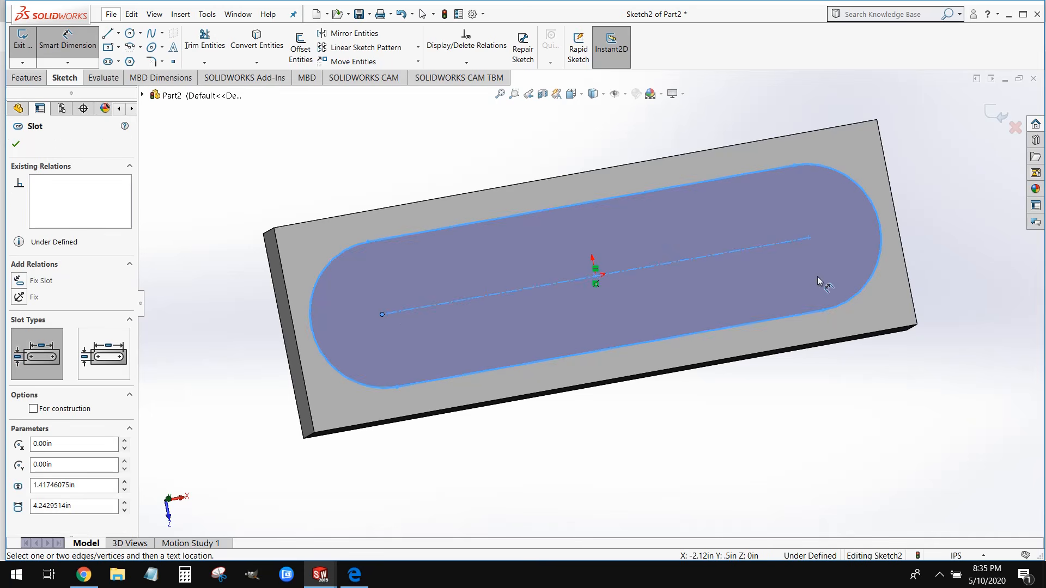
pyautogui.click(810, 239)
pyautogui.press('f')
pyautogui.click(557, 153)
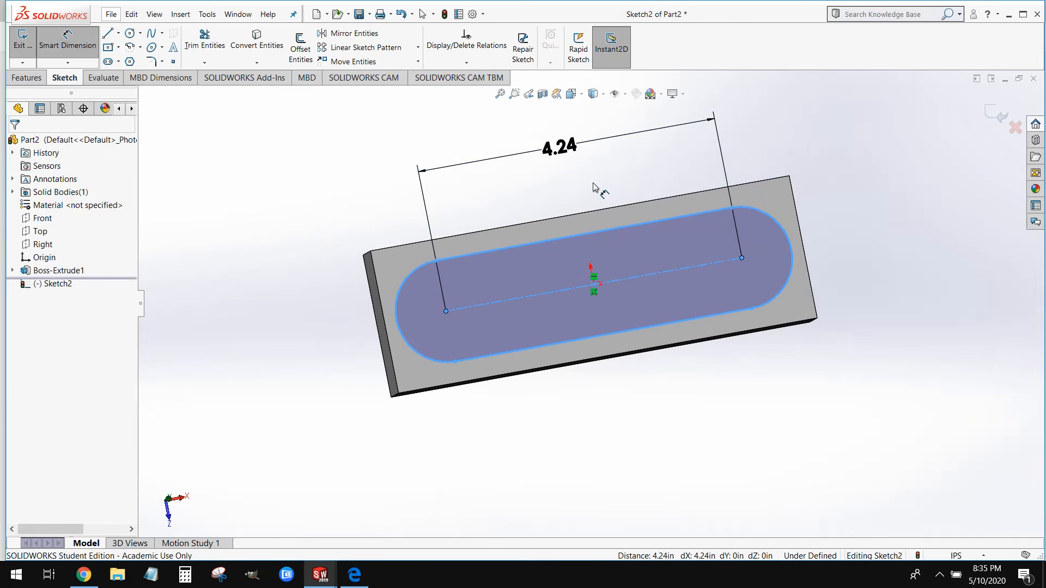
pyautogui.write('4')
pyautogui.press('Return')
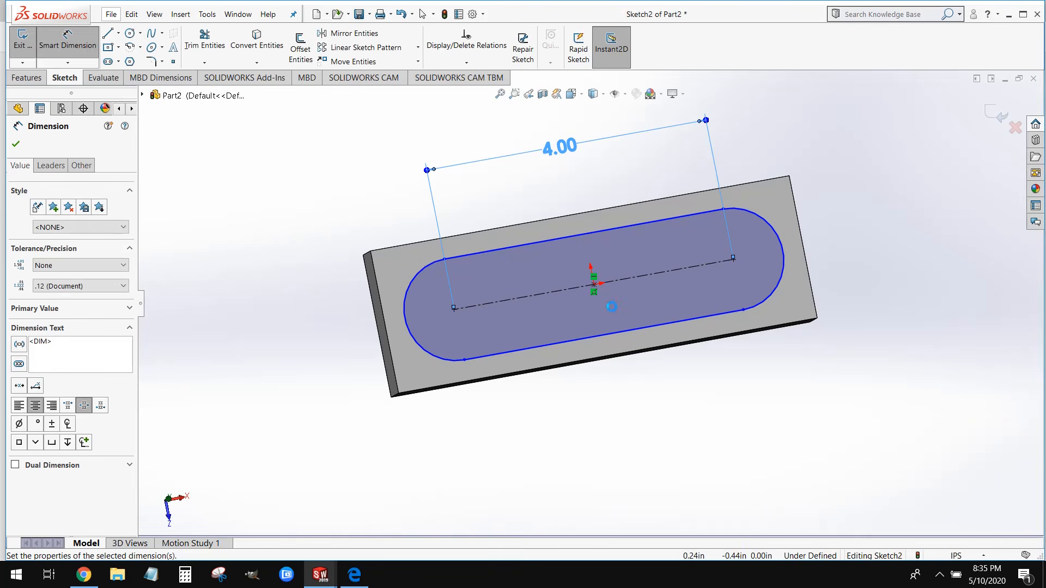
# - Dimension the radius of the slot's rounded end to 0.75 in
pyautogui.click(414, 279)
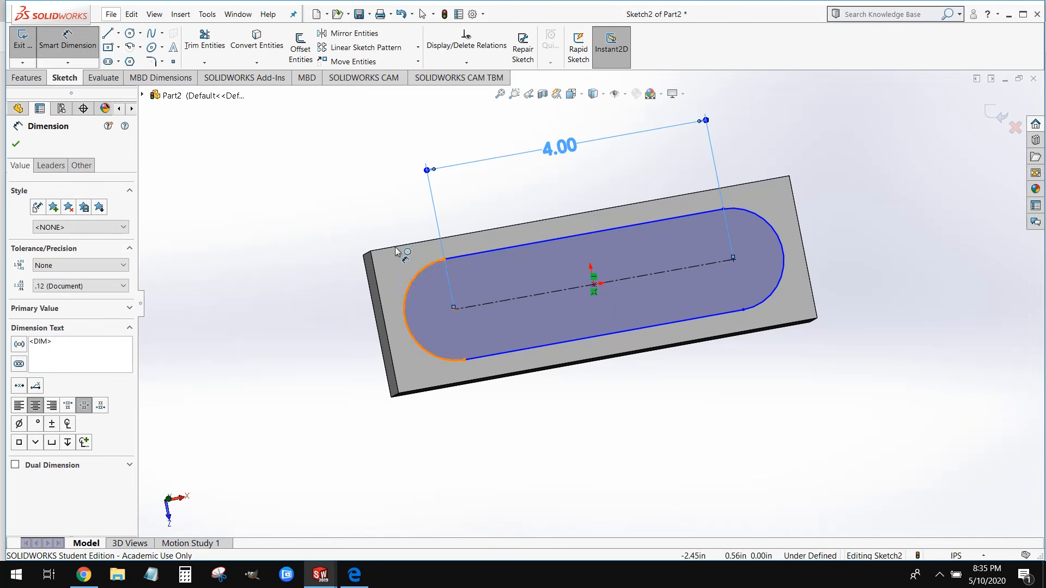
pyautogui.click(335, 218)
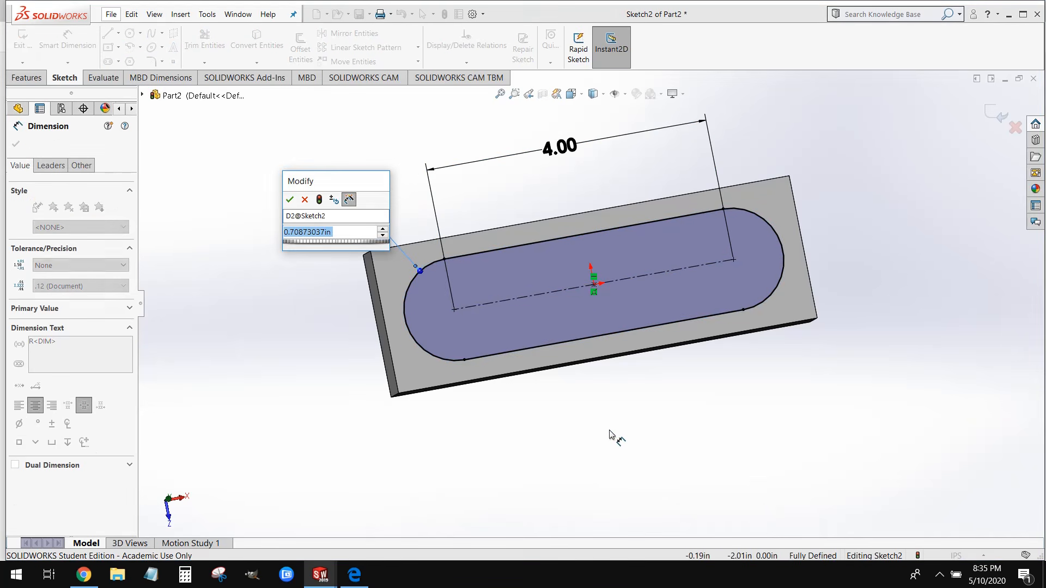
pyautogui.write('.75')
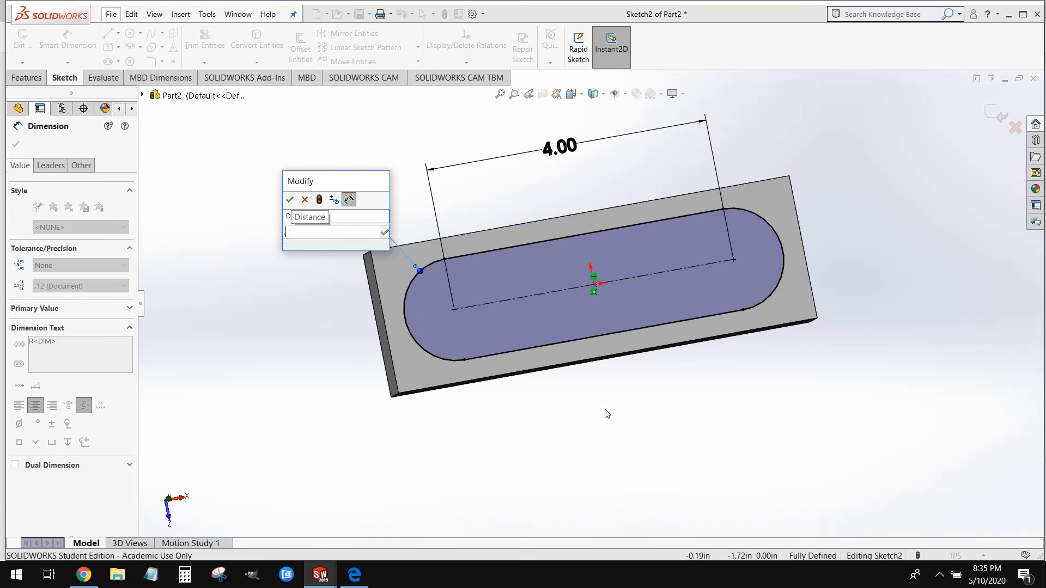
pyautogui.press('Return')
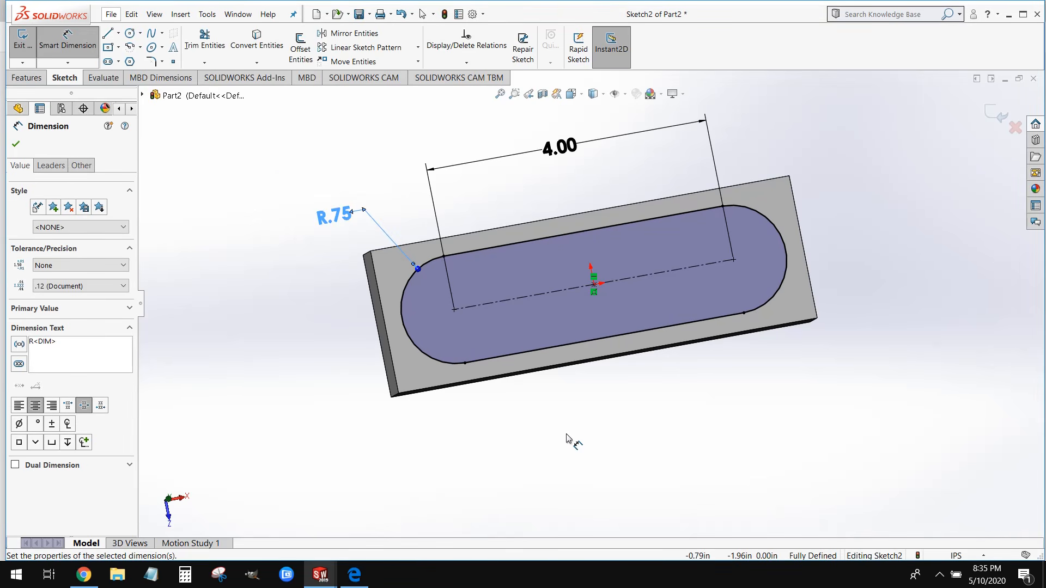
# - Extrude the slot sketch as a boss on the block's upper face with a blind depth of 0.5 in
pyautogui.click(26, 77)
pyautogui.click(27, 59)
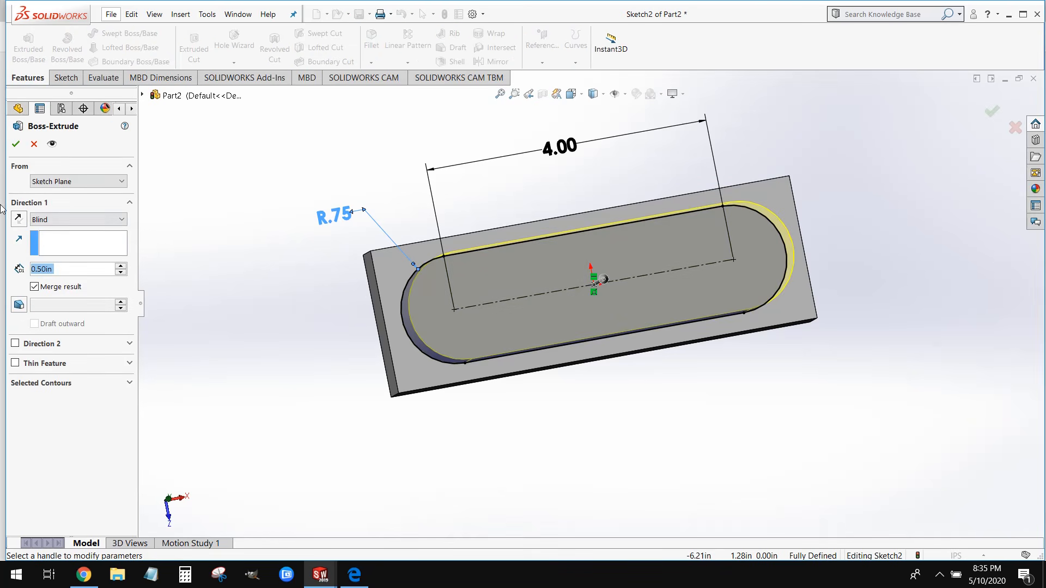
pyautogui.click(15, 144)
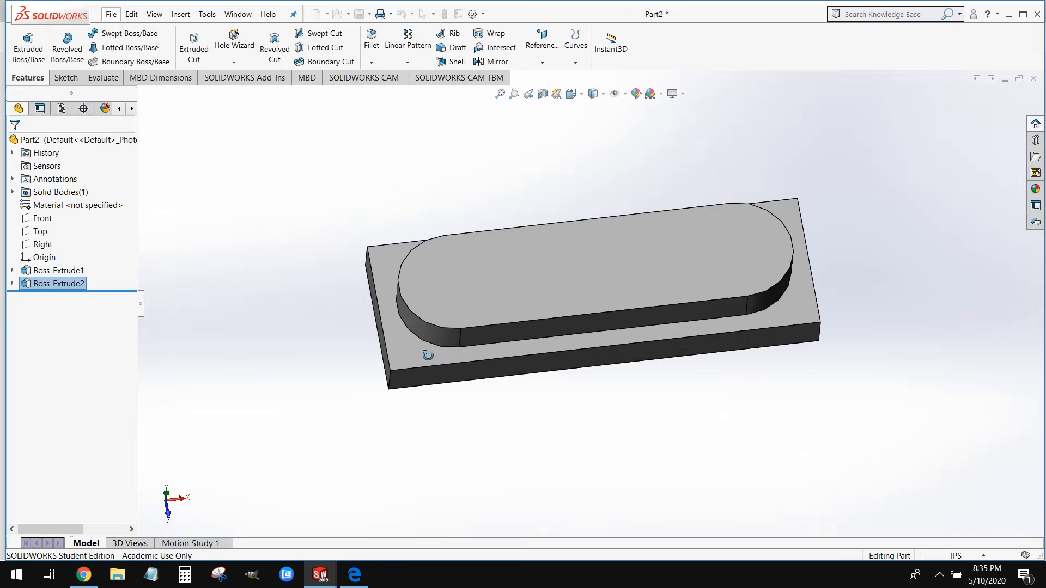
pyautogui.moveTo(427, 355); pyautogui.dragTo(456, 255, button='middle')
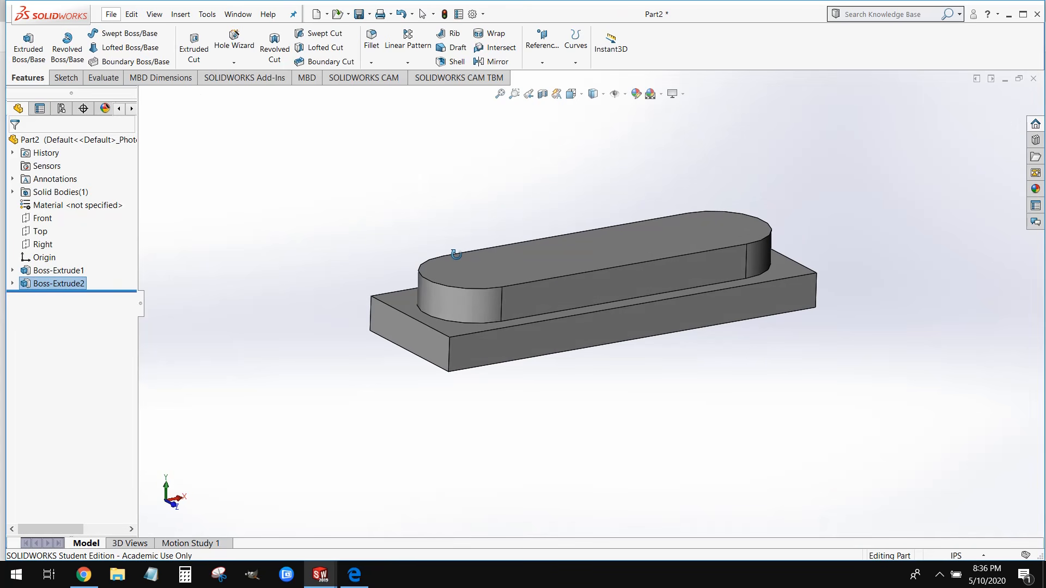
pyautogui.scroll(-2, 544, 344)
pyautogui.scroll(-5, 479, 180)
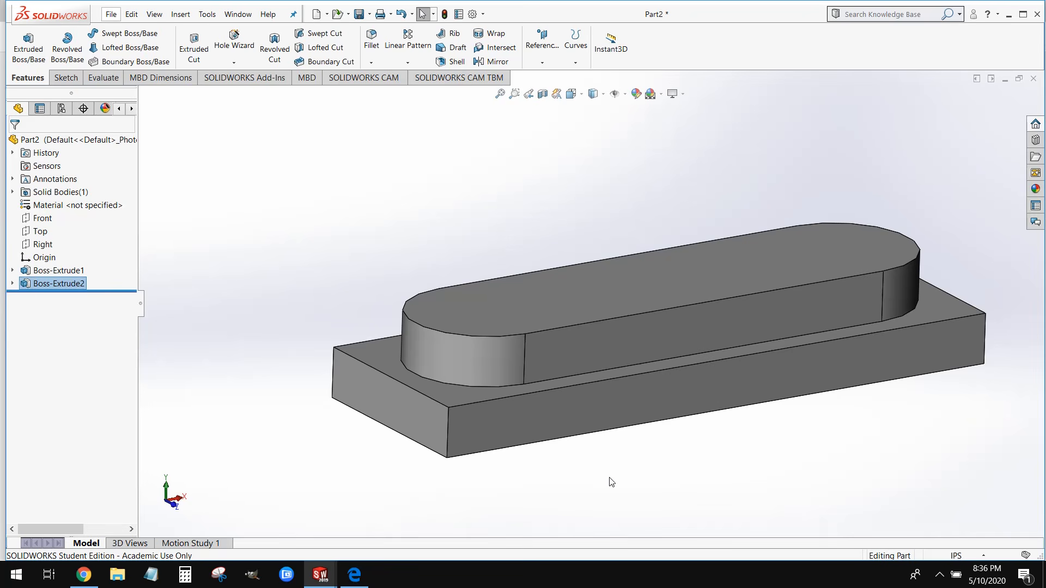
pyautogui.press('f')
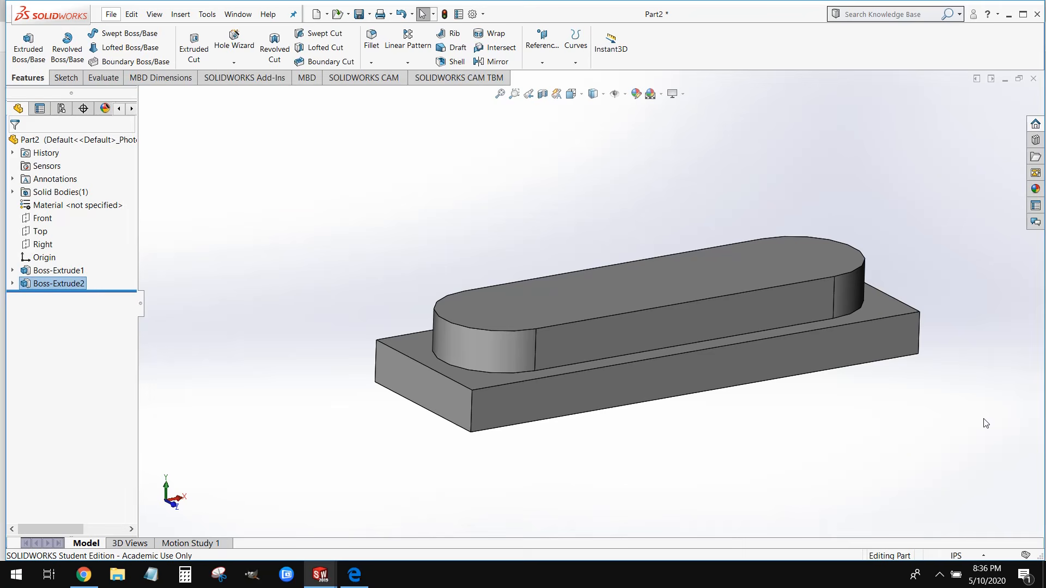
pyautogui.moveTo(821, 327); pyautogui.dragTo(843, 281, button='middle')
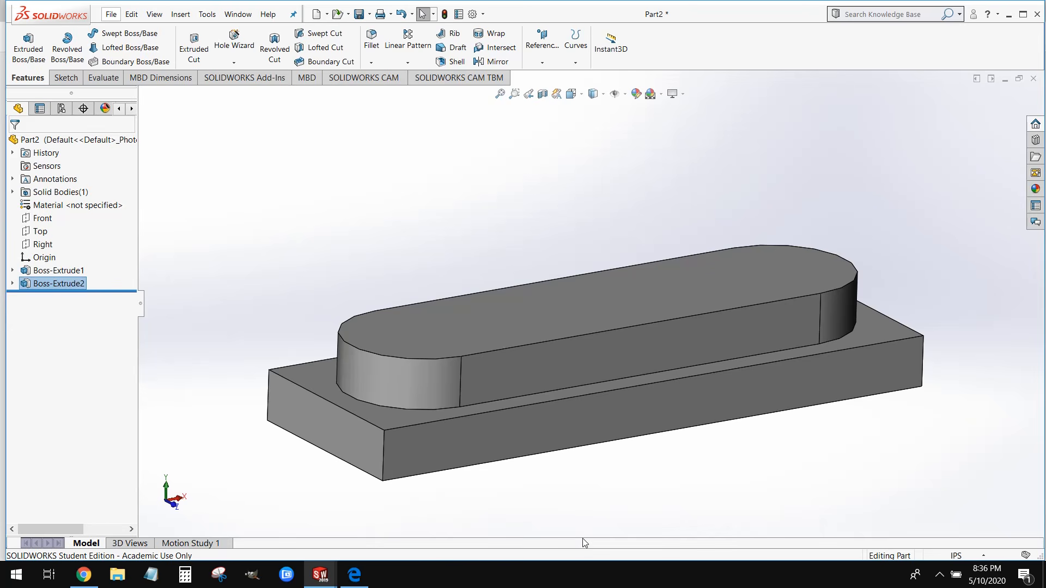
# - Define the machine for the CAM job as the Mill - Inch milling machine
pyautogui.click(381, 81)
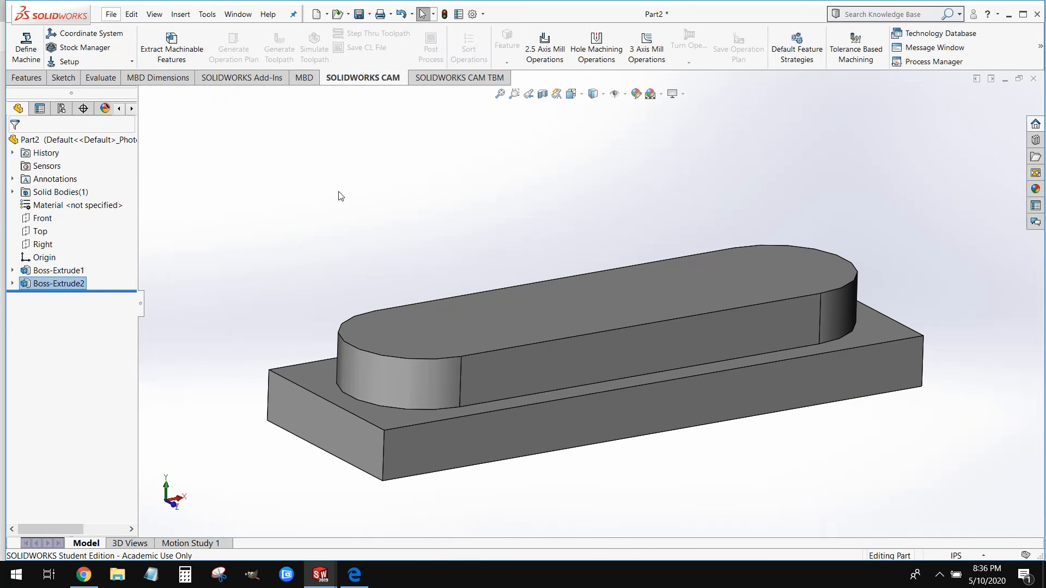
pyautogui.scroll(1, 339, 196)
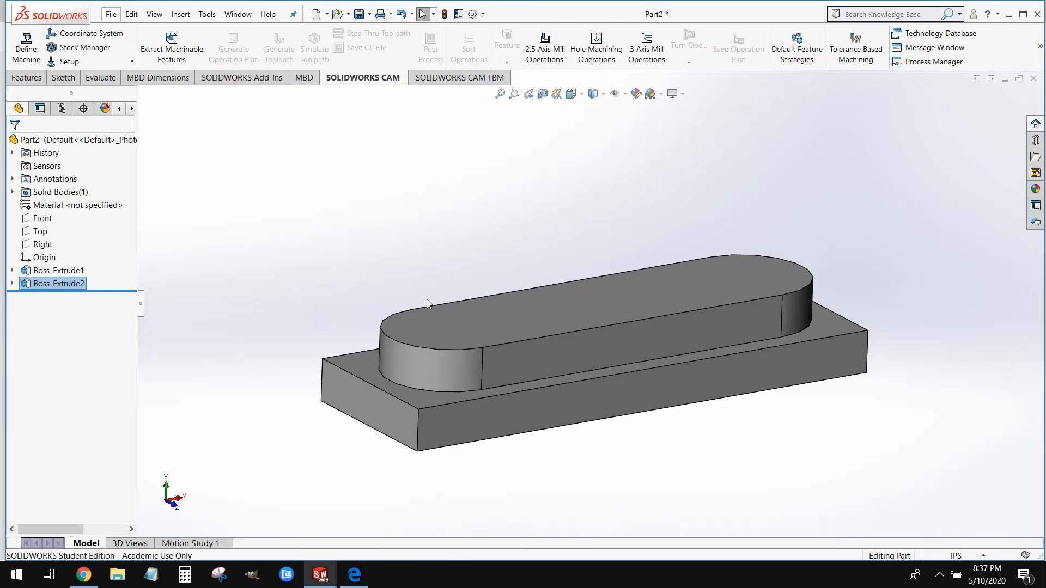
pyautogui.moveTo(412, 263); pyautogui.dragTo(408, 278, button='middle')
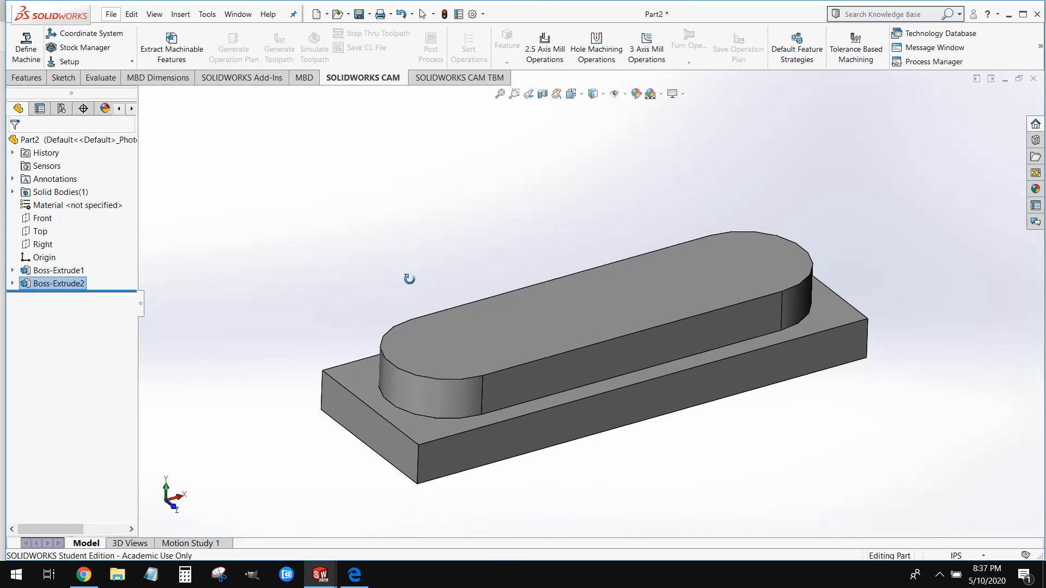
pyautogui.click(19, 46)
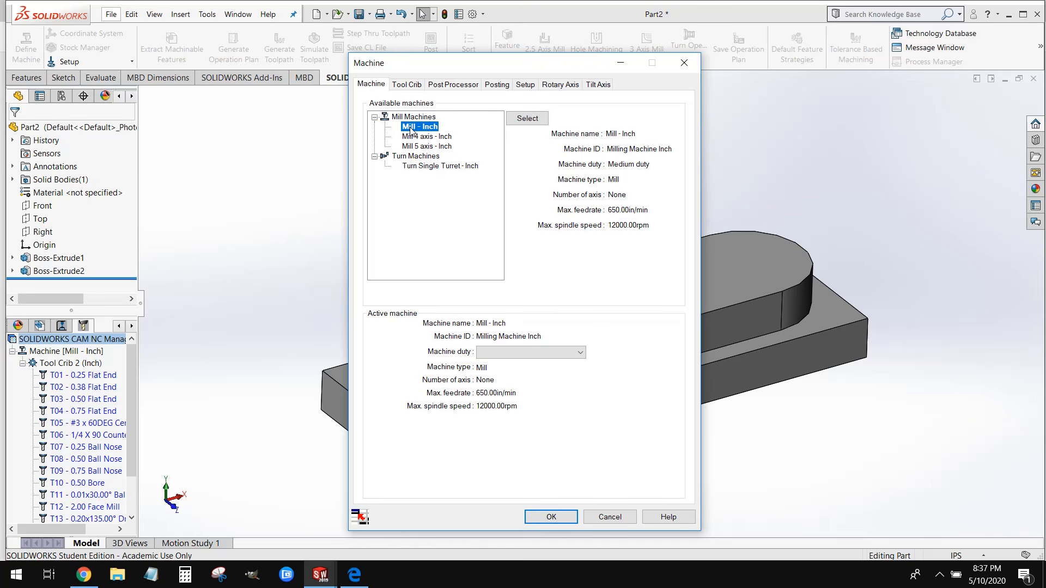
pyautogui.click(569, 515)
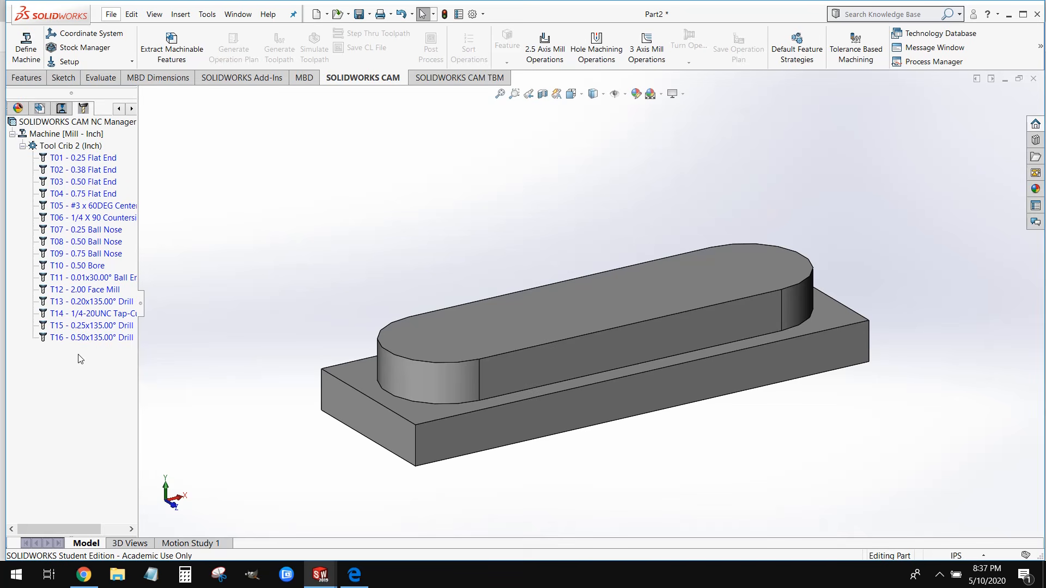
# - Start a user-defined fixture coordinate system with its origin at the part bounding box's upper front corner on the positive X side
pyautogui.moveTo(314, 259)
pyautogui.mouseDown(button='middle')
pyautogui.moveTo(326, 249)
pyautogui.moveTo(313, 257)
pyautogui.mouseUp(button='middle')
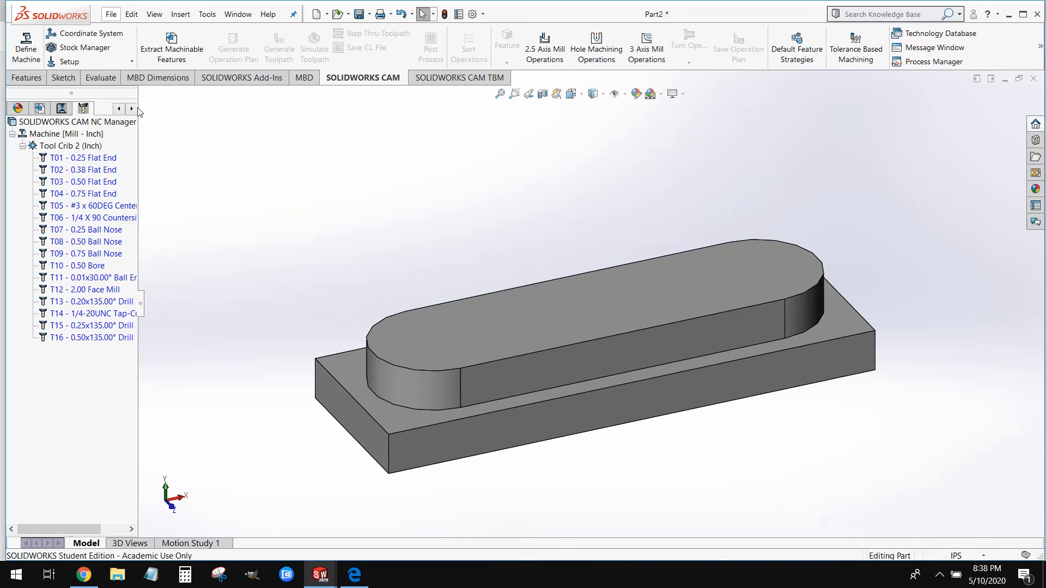
pyautogui.click(106, 36)
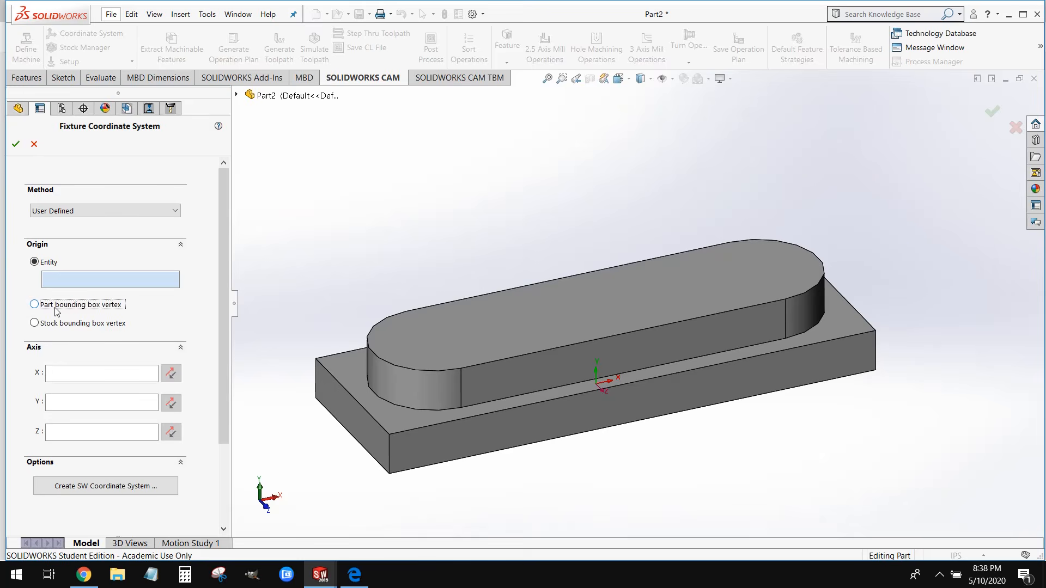
pyautogui.click(35, 305)
pyautogui.moveTo(461, 445); pyautogui.dragTo(441, 427, button='middle')
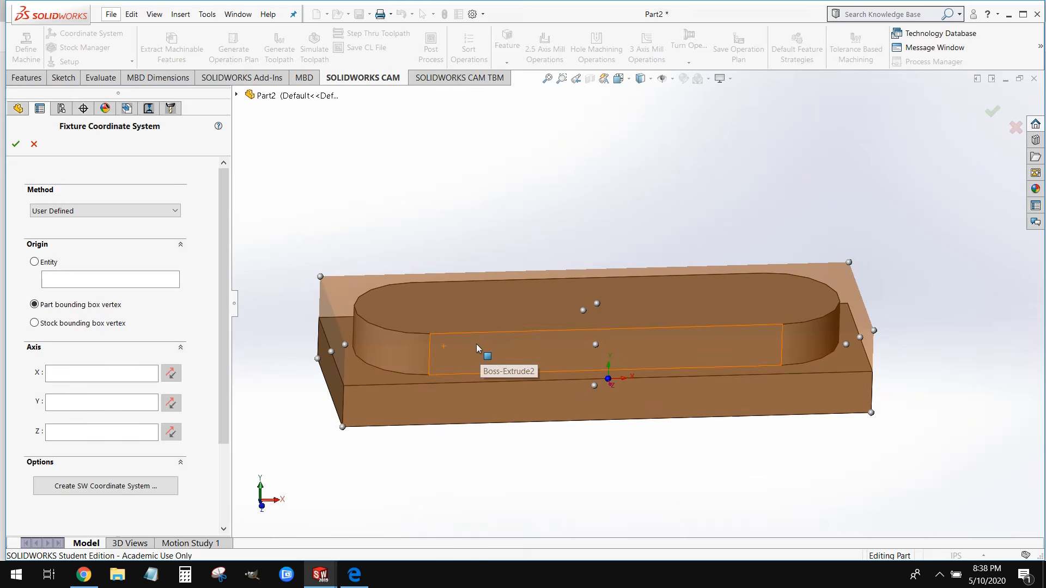
pyautogui.moveTo(419, 431)
pyautogui.mouseDown(button='middle')
pyautogui.moveTo(407, 386)
pyautogui.moveTo(387, 388)
pyautogui.moveTo(412, 385)
pyautogui.moveTo(433, 427)
pyautogui.mouseUp(button='middle')
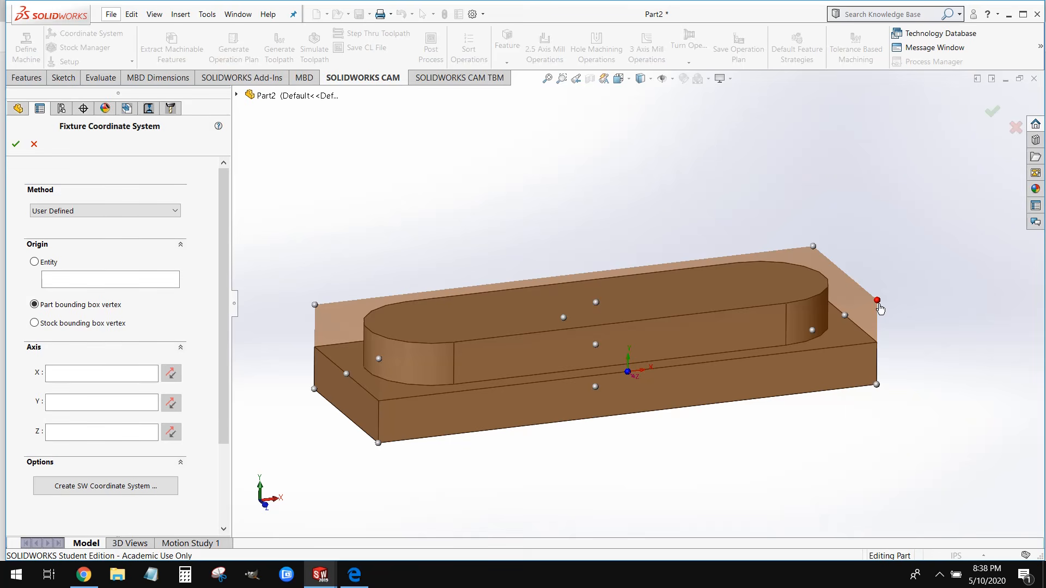
pyautogui.moveTo(949, 329); pyautogui.dragTo(904, 385, button='middle')
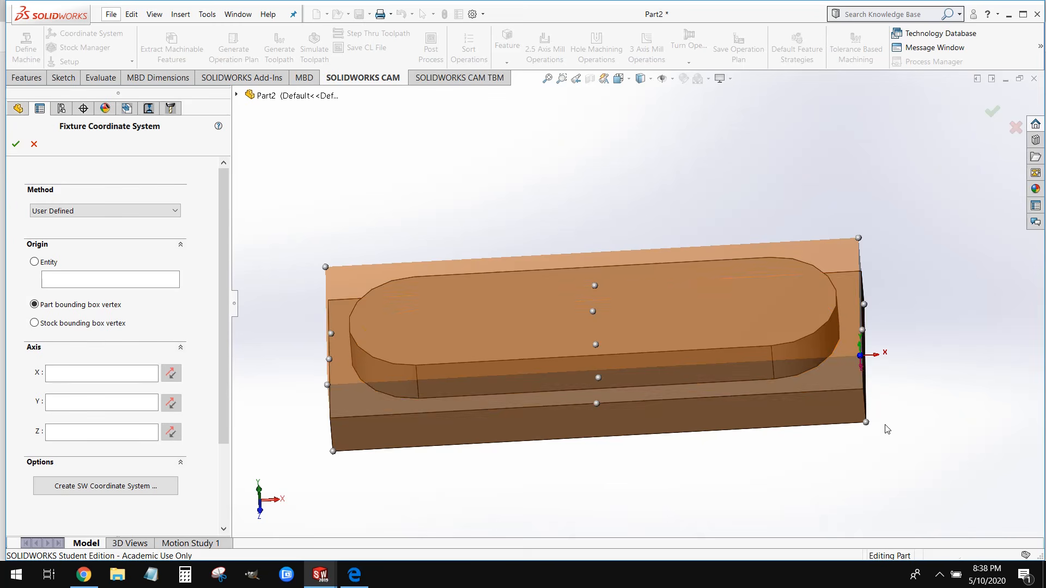
pyautogui.moveTo(888, 430); pyautogui.dragTo(907, 365, button='middle')
pyautogui.scroll(-8, 887, 312)
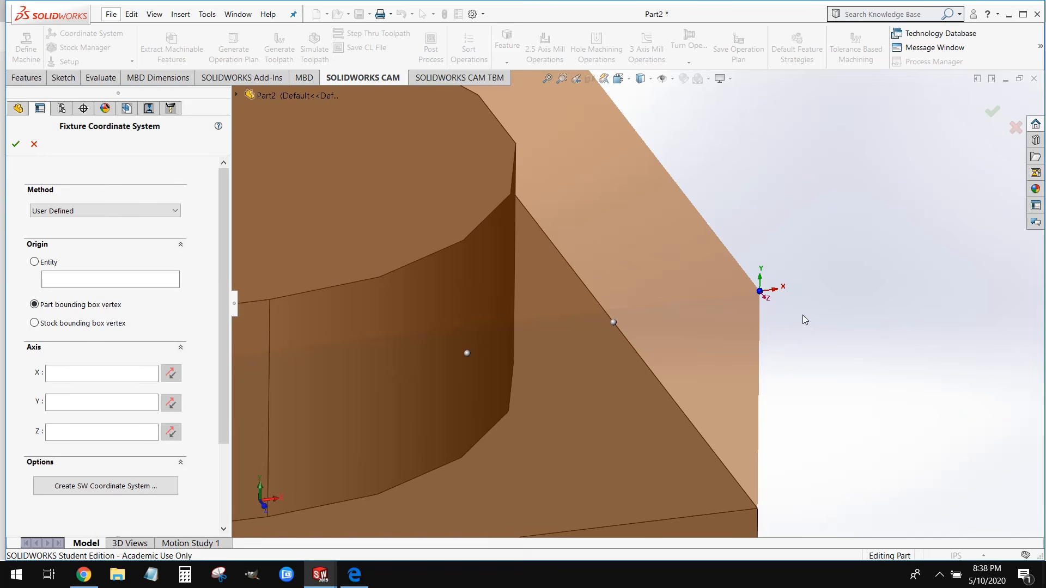
pyautogui.scroll(5, 770, 303)
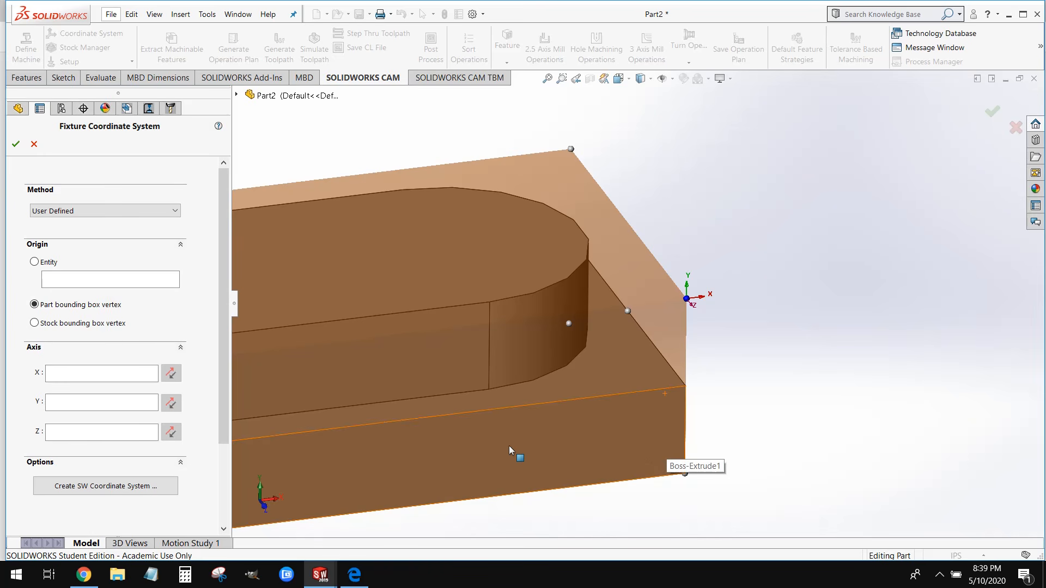
# - Align the coordinate system's X axis with the base plate's long upper edge and Y axis with its short upper edge, and accept it
pyautogui.click(95, 375)
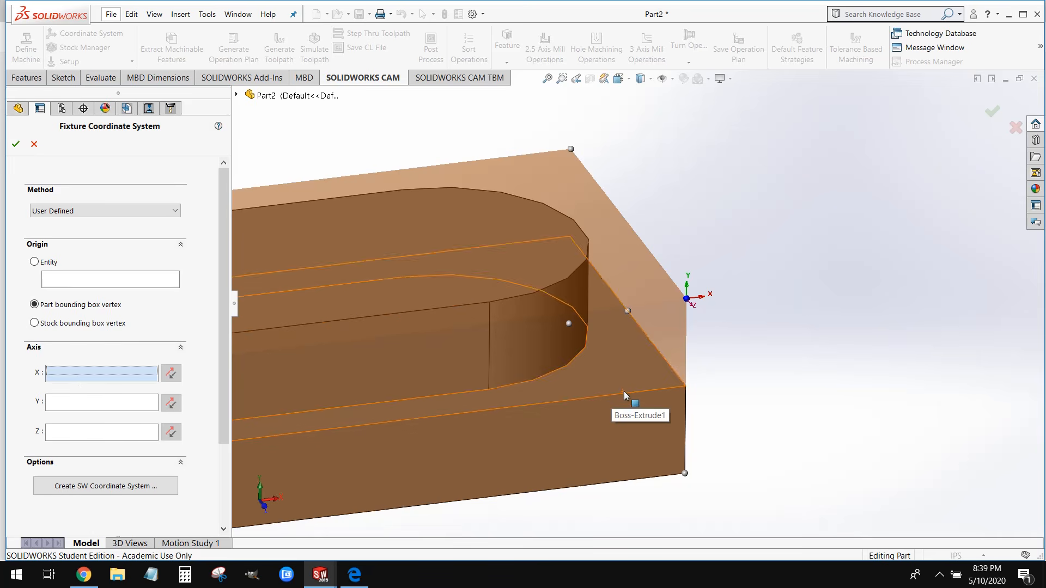
pyautogui.click(654, 390)
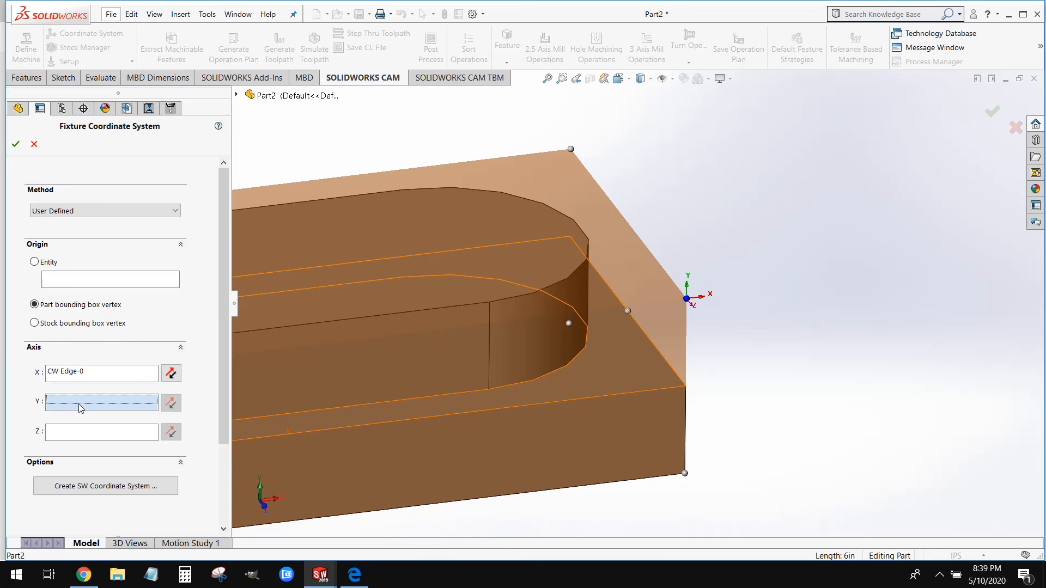
pyautogui.click(656, 350)
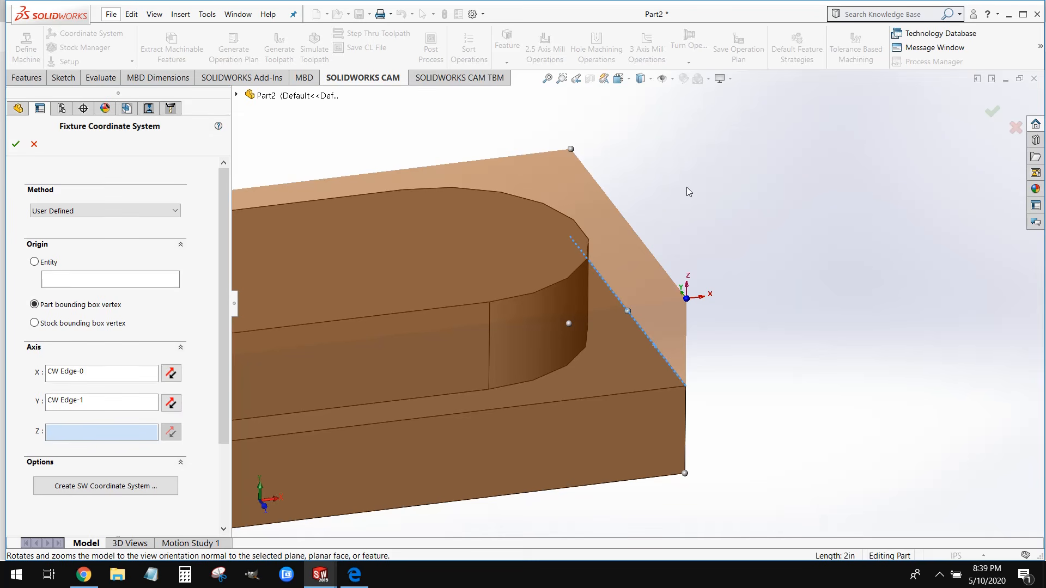
pyautogui.click(16, 145)
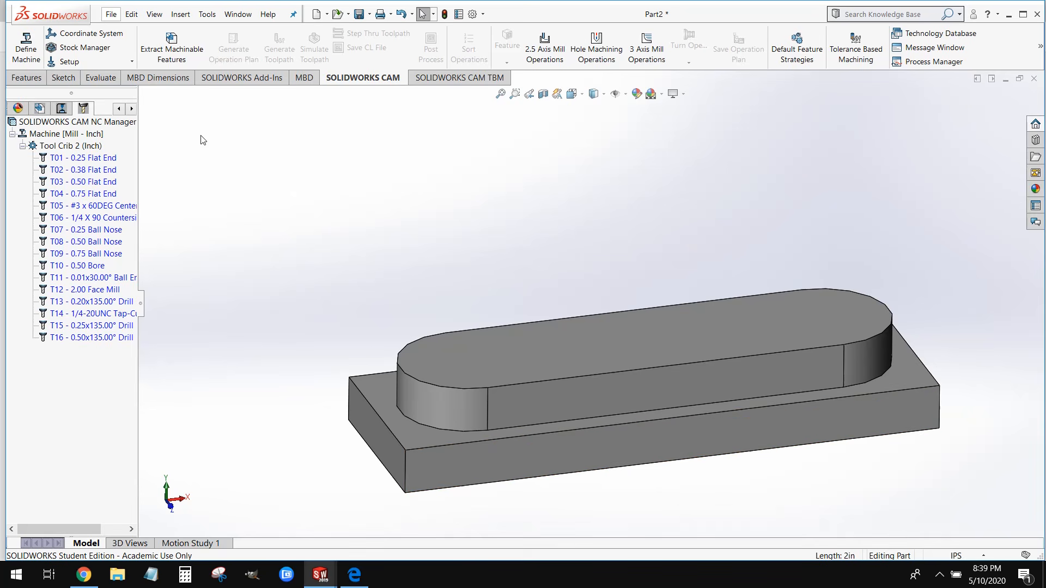
# - Define the CAM stock as a 6061-T6 bounding box with 0.00 in offsets in every direction and accept it
pyautogui.click(95, 49)
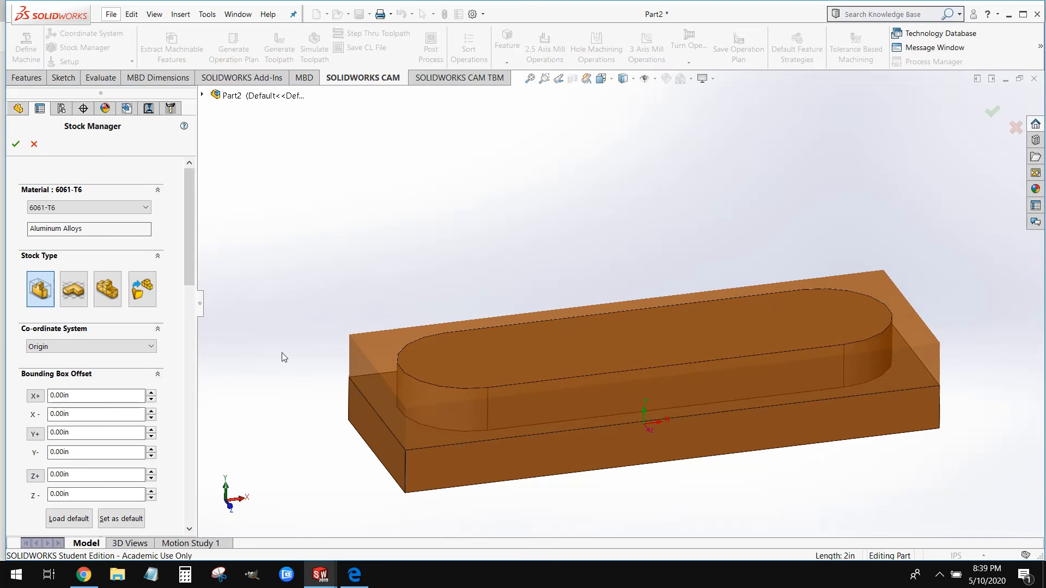
pyautogui.moveTo(685, 388); pyautogui.dragTo(717, 439, button='middle')
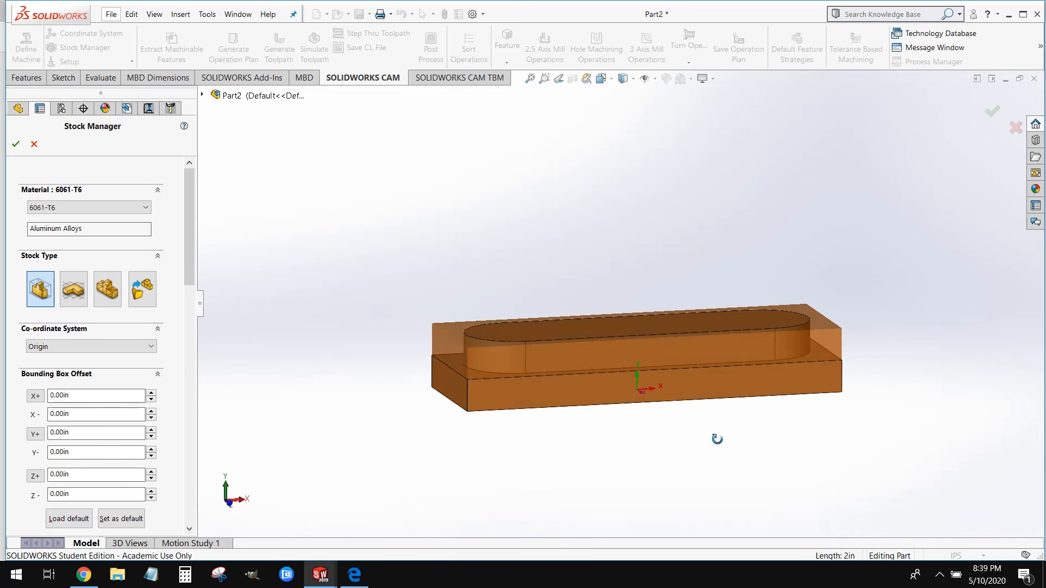
pyautogui.scroll(-3, 770, 336)
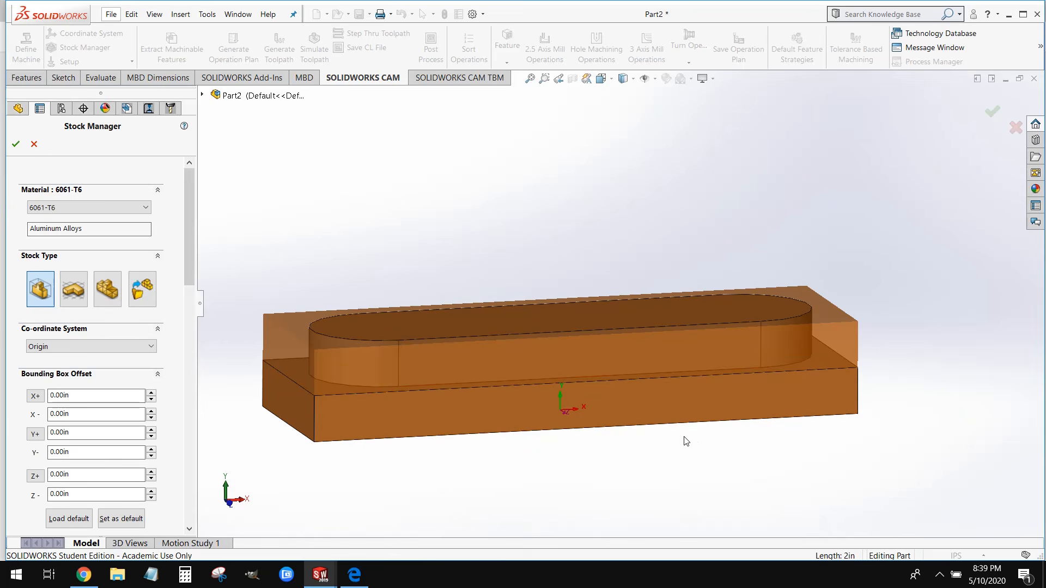
pyautogui.moveTo(387, 362); pyautogui.dragTo(396, 384, button='middle')
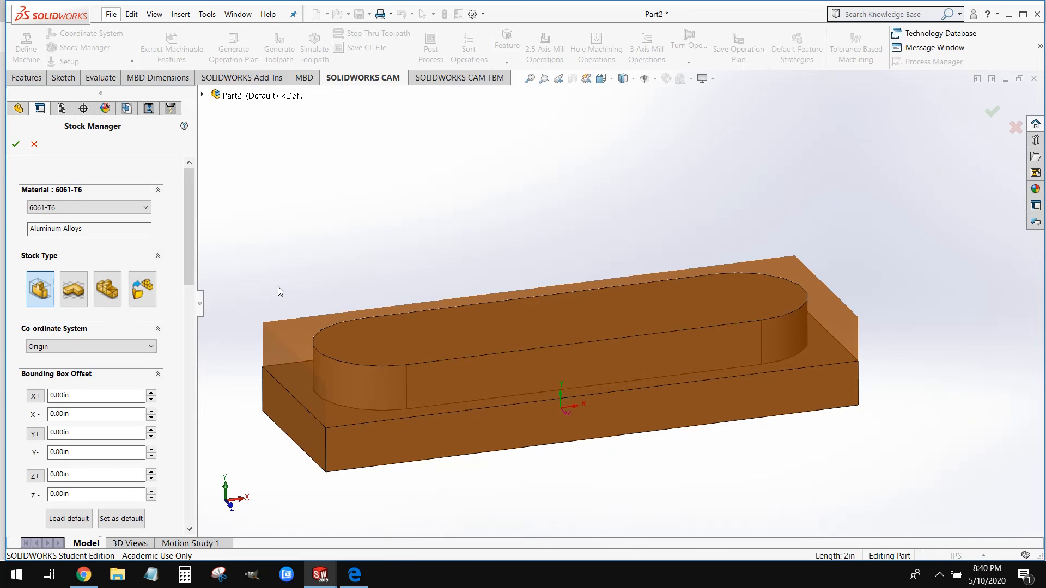
pyautogui.scroll(-5, 156, 316)
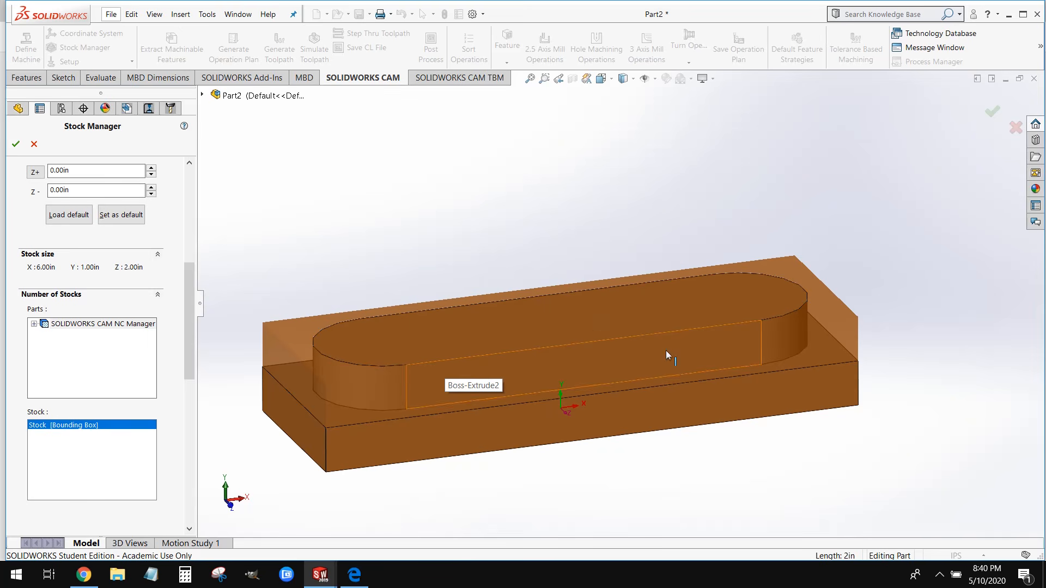
pyautogui.moveTo(636, 489)
pyautogui.mouseDown(button='middle')
pyautogui.moveTo(670, 454)
pyautogui.moveTo(665, 427)
pyautogui.moveTo(635, 452)
pyautogui.moveTo(630, 488)
pyautogui.moveTo(644, 474)
pyautogui.moveTo(633, 476)
pyautogui.mouseUp(button='middle')
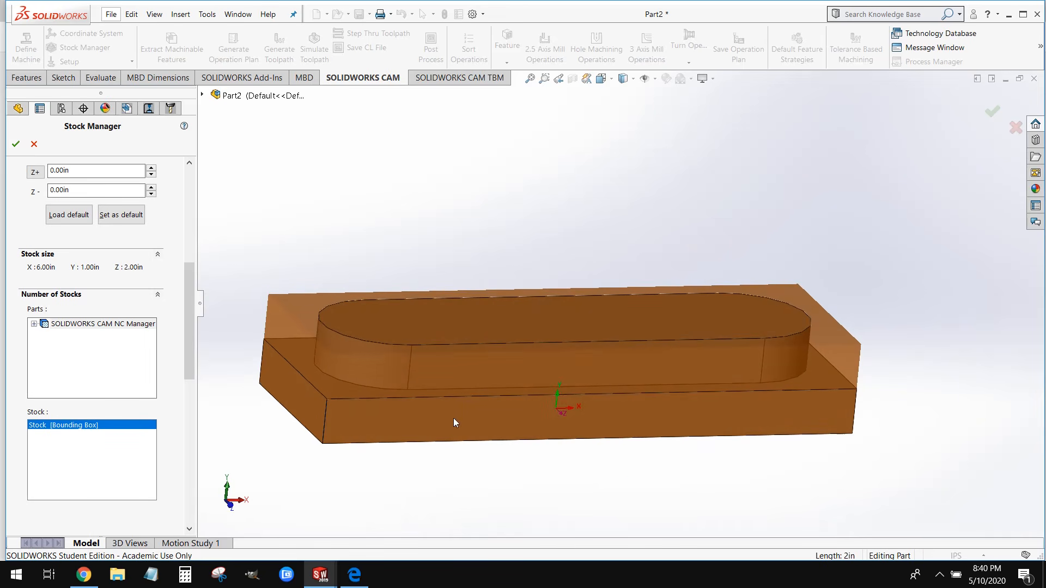
pyautogui.scroll(5, 56, 375)
pyautogui.scroll(-3, 57, 375)
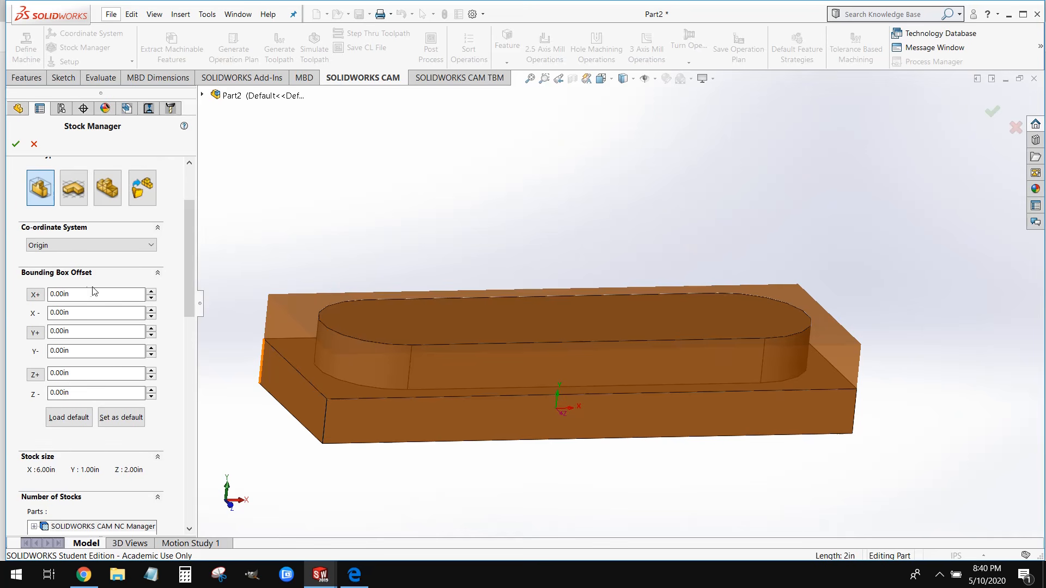
pyautogui.moveTo(436, 353)
pyautogui.mouseDown(button='middle')
pyautogui.moveTo(479, 296)
pyautogui.moveTo(427, 362)
pyautogui.mouseUp(button='middle')
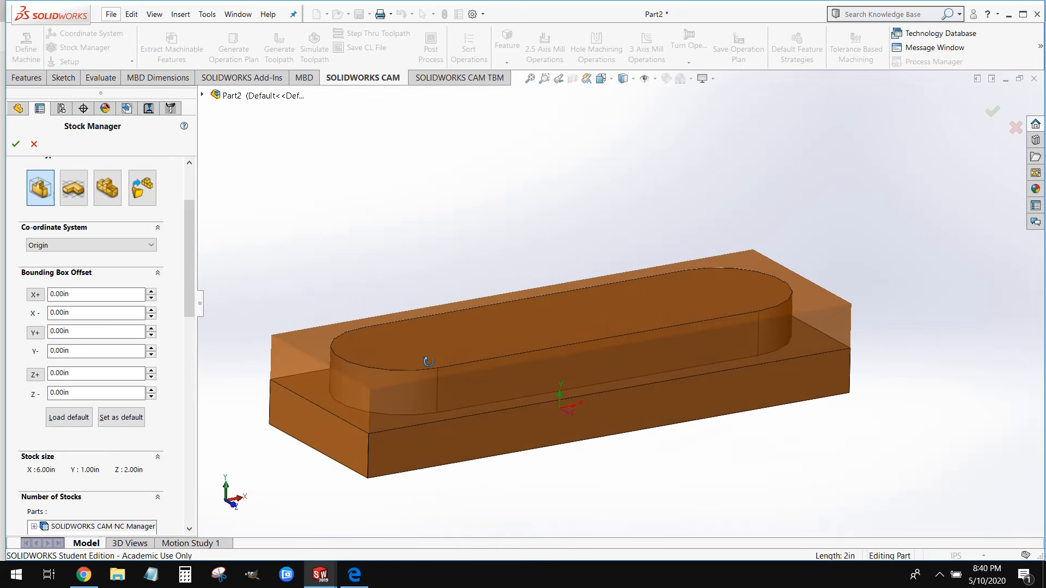
pyautogui.click(16, 144)
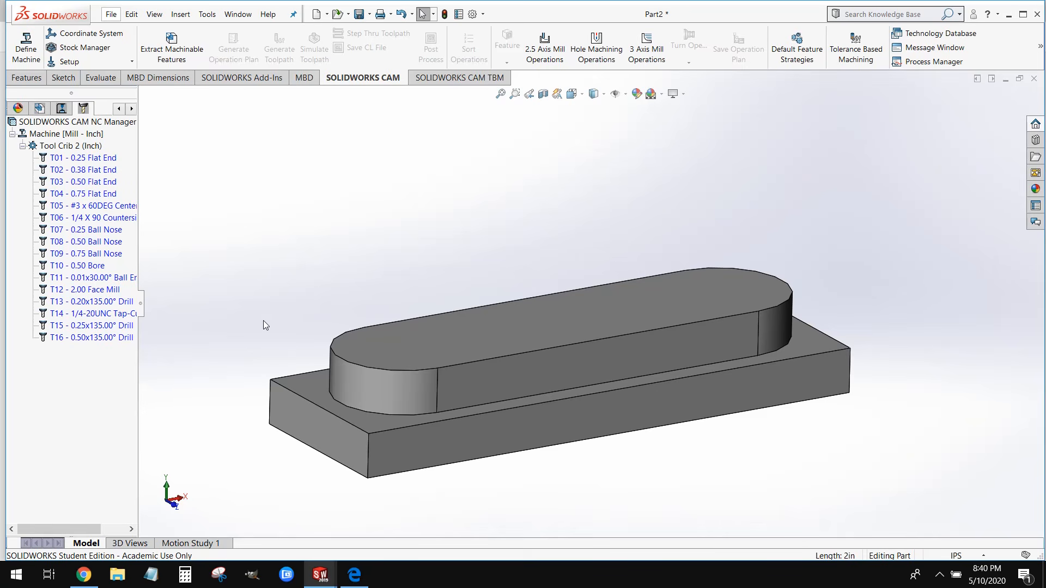
# - Create a mill setup using the slot boss's upper face as the associated entity for the setup direction
pyautogui.press('f')
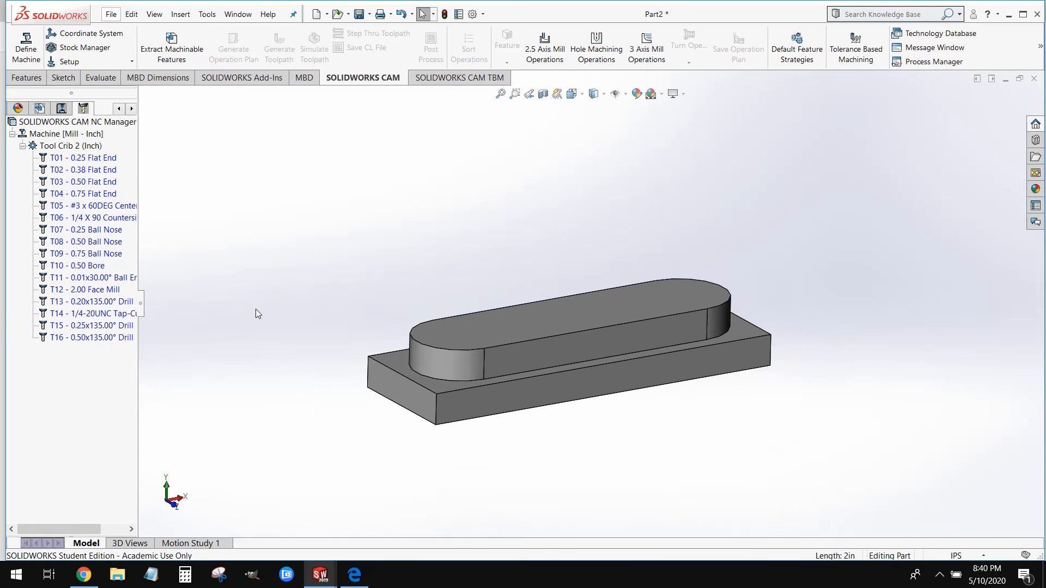
pyautogui.click(69, 62)
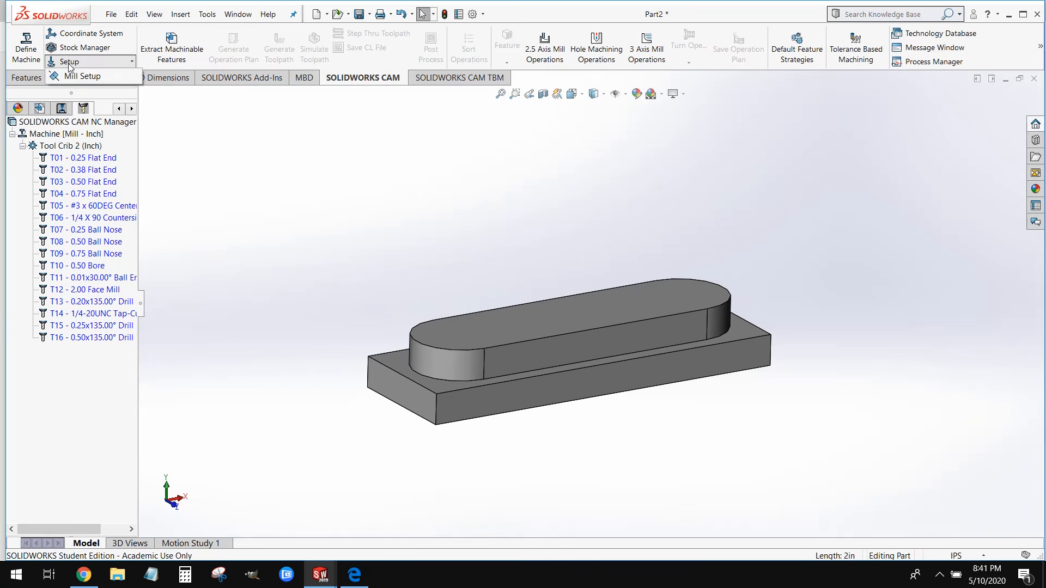
pyautogui.click(96, 79)
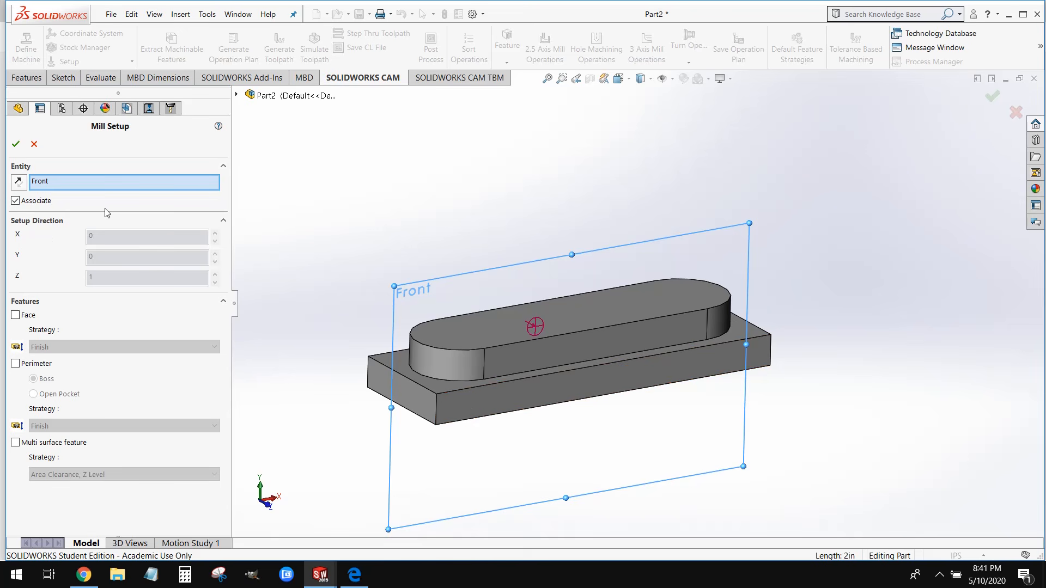
pyautogui.click(482, 330)
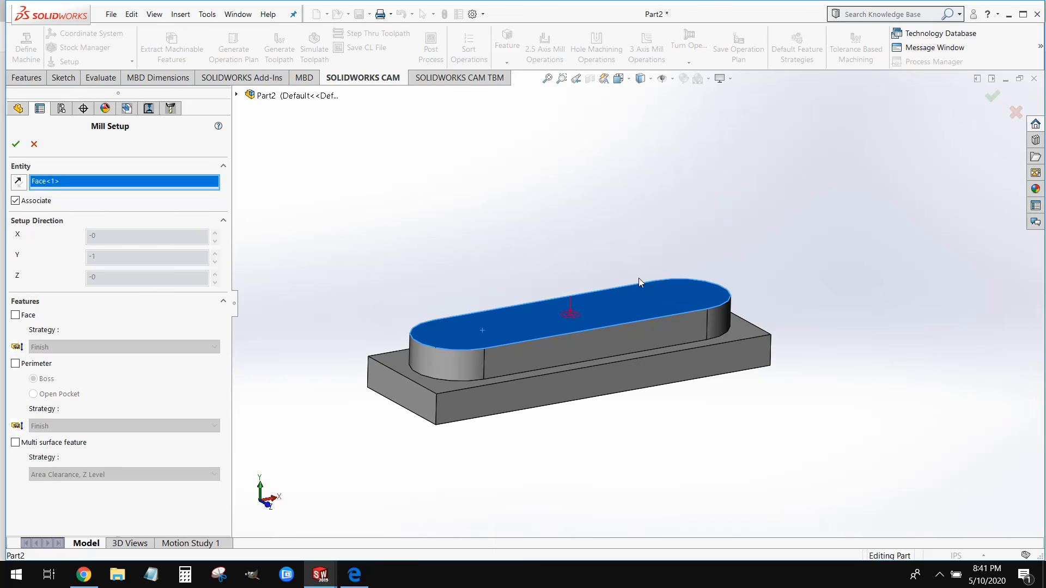
pyautogui.scroll(-5, 588, 299)
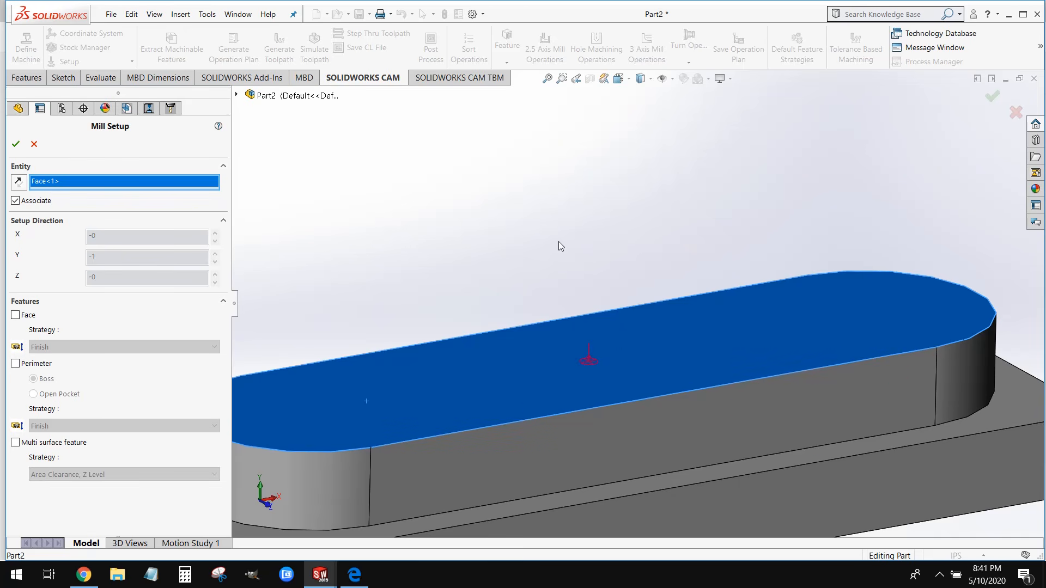
pyautogui.scroll(3, 587, 427)
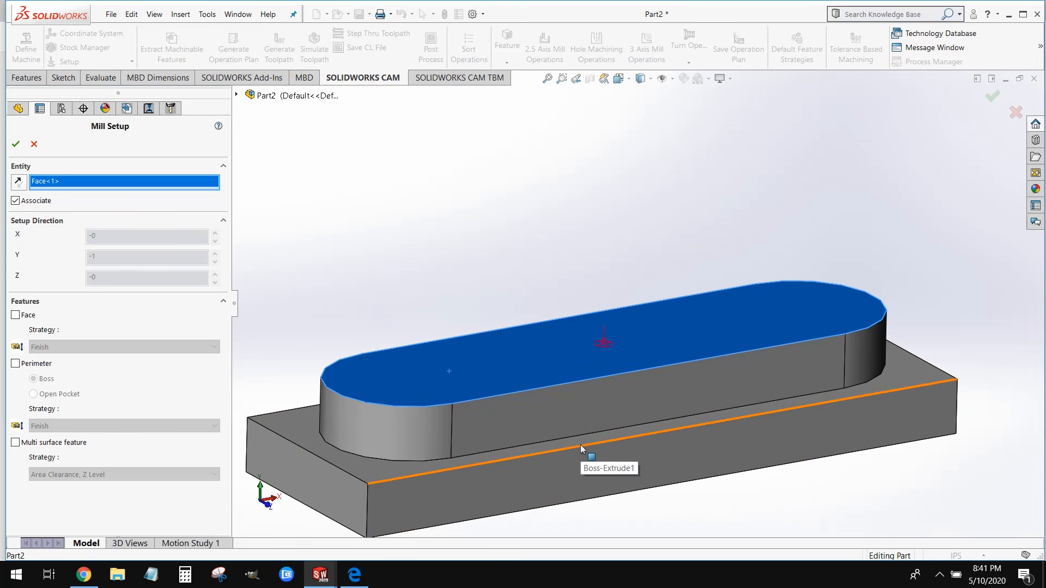
pyautogui.click(16, 144)
pyautogui.scroll(1, 460, 316)
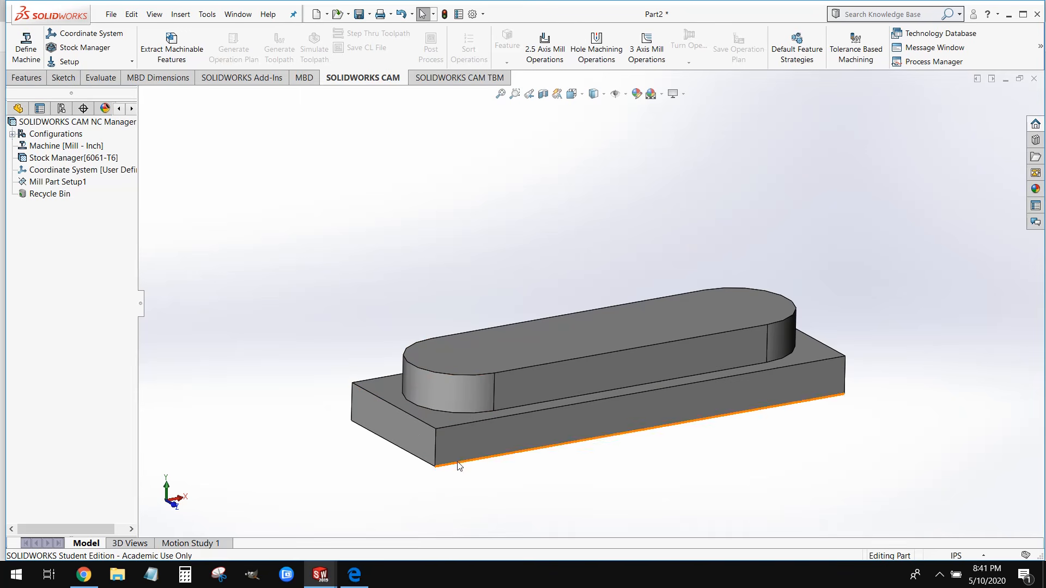
# - Extract the machinable features and generate the operation plan for the open pocket around the boss
pyautogui.moveTo(66, 162)
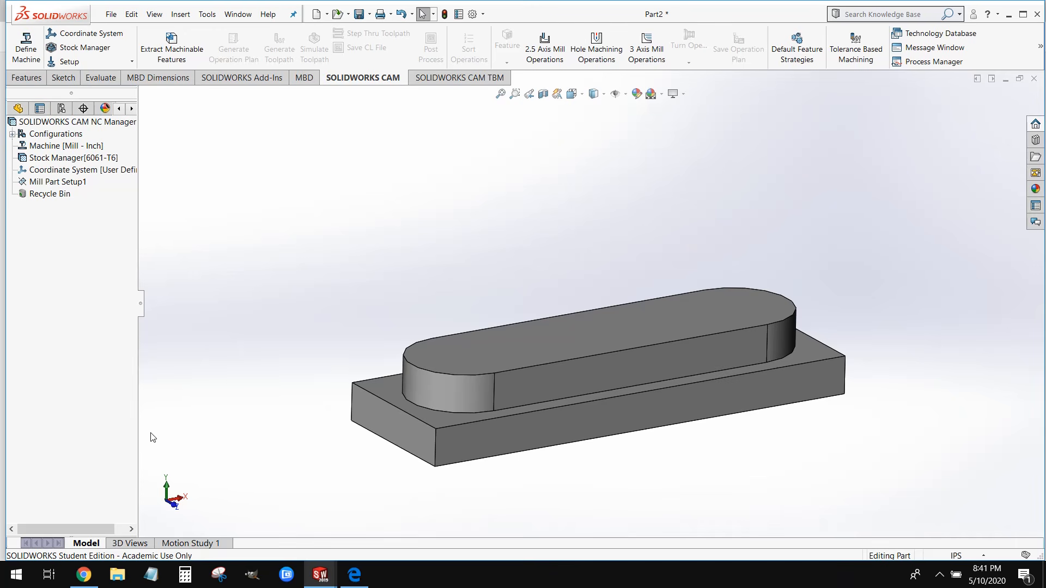
pyautogui.click(155, 49)
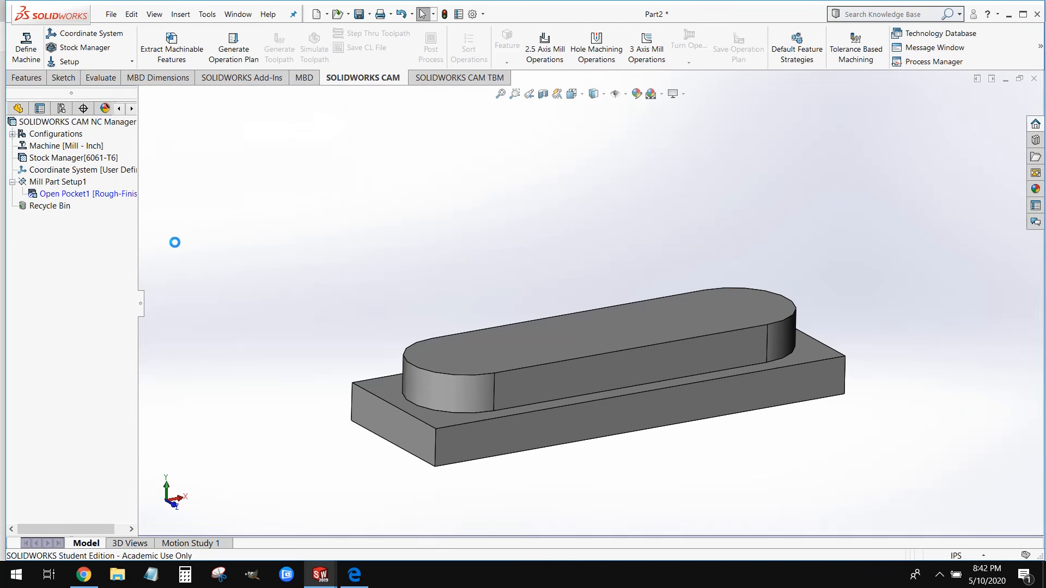
pyautogui.click(74, 194)
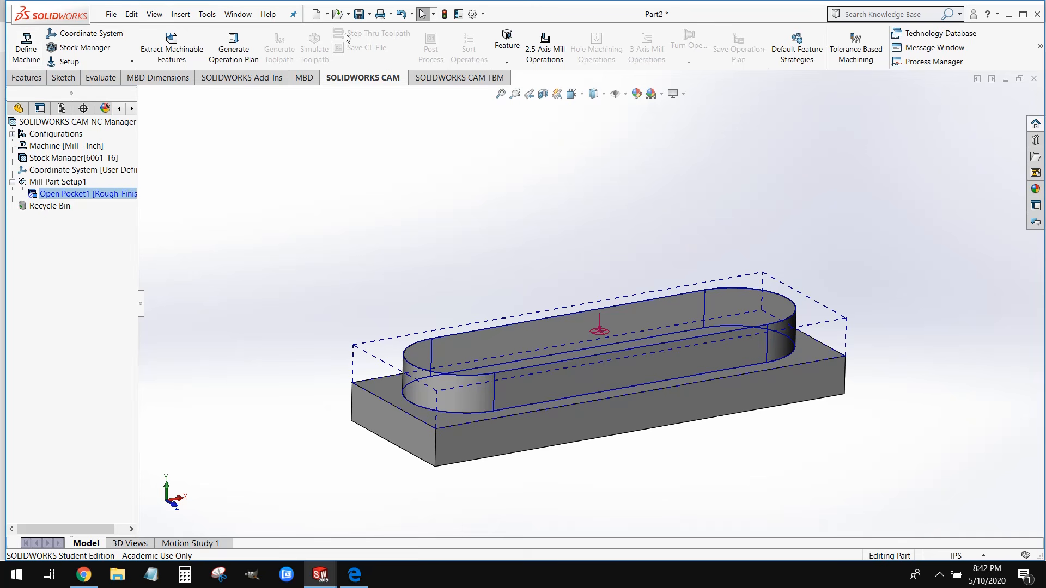
pyautogui.click(248, 60)
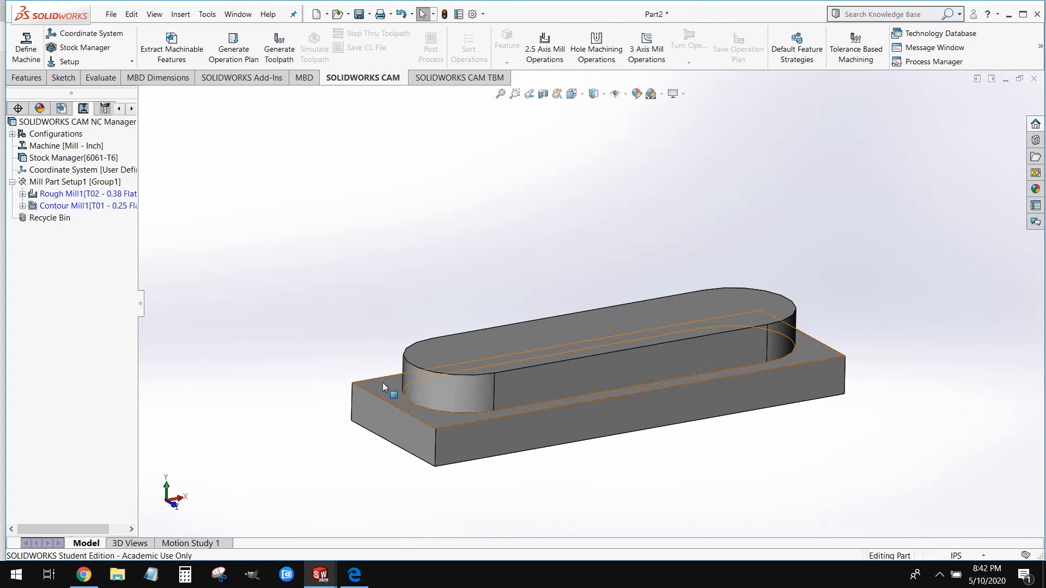
# - Examine the tool data and machining geometry of the rough mill and contour mill operations
pyautogui.click(42, 195)
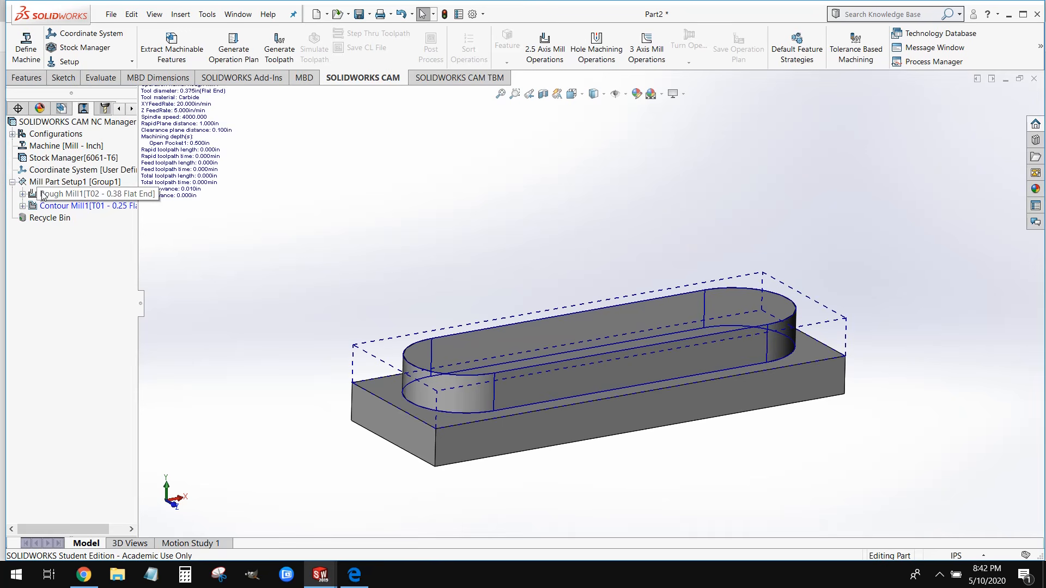
pyautogui.click(58, 206)
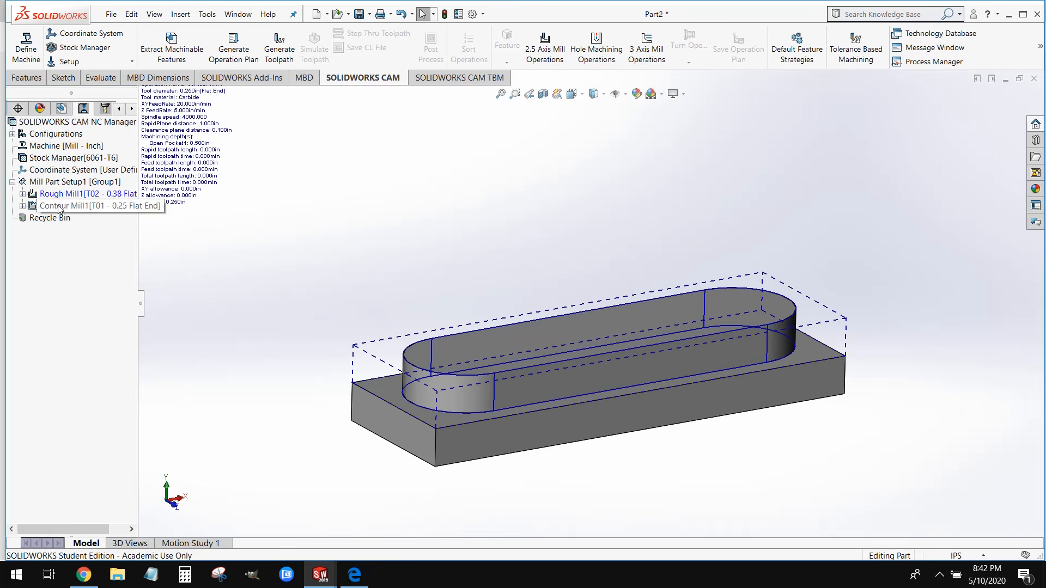
pyautogui.click(269, 292)
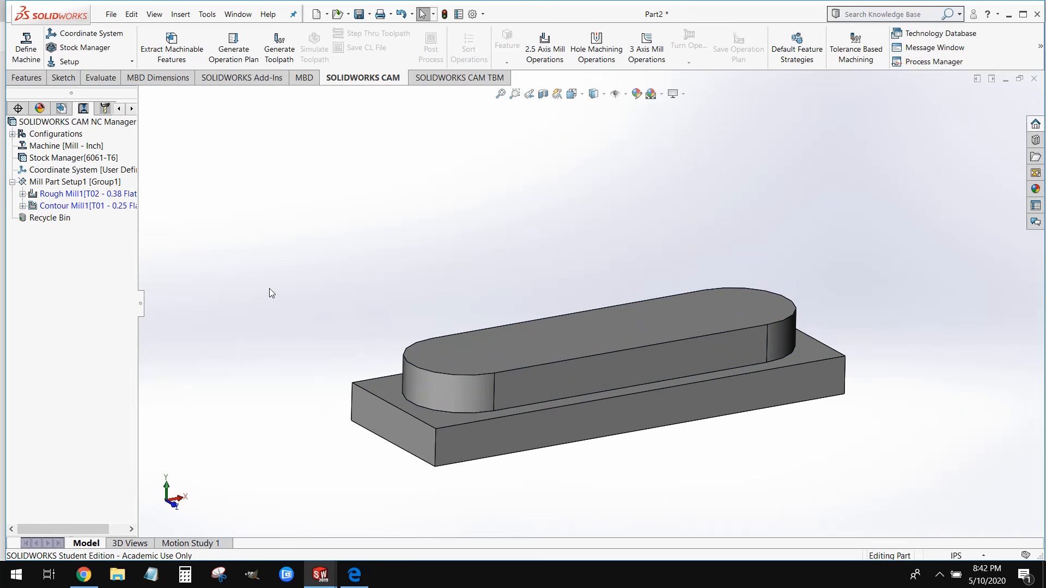
pyautogui.scroll(-2, 648, 462)
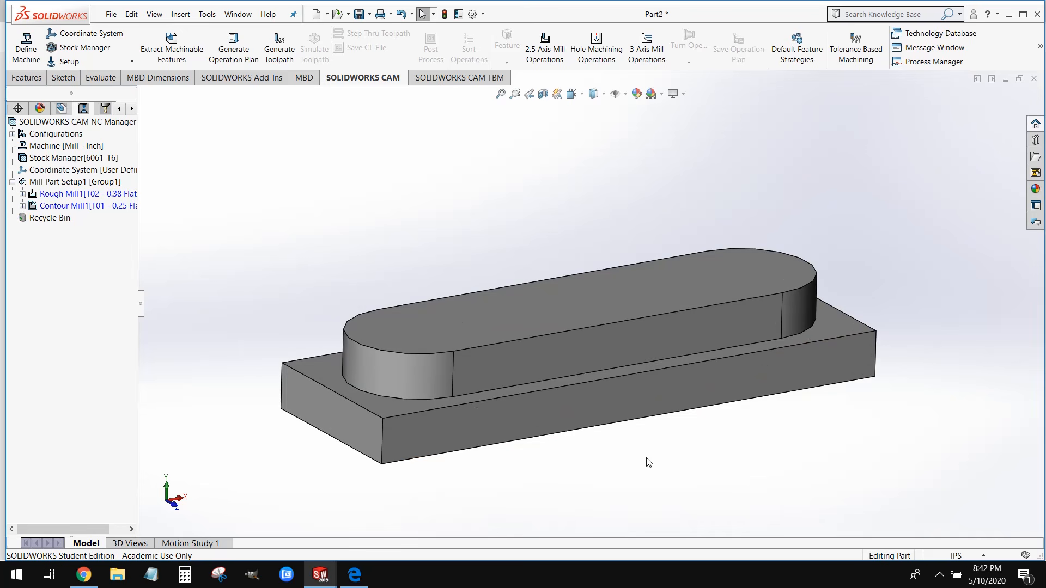
pyautogui.click(109, 194)
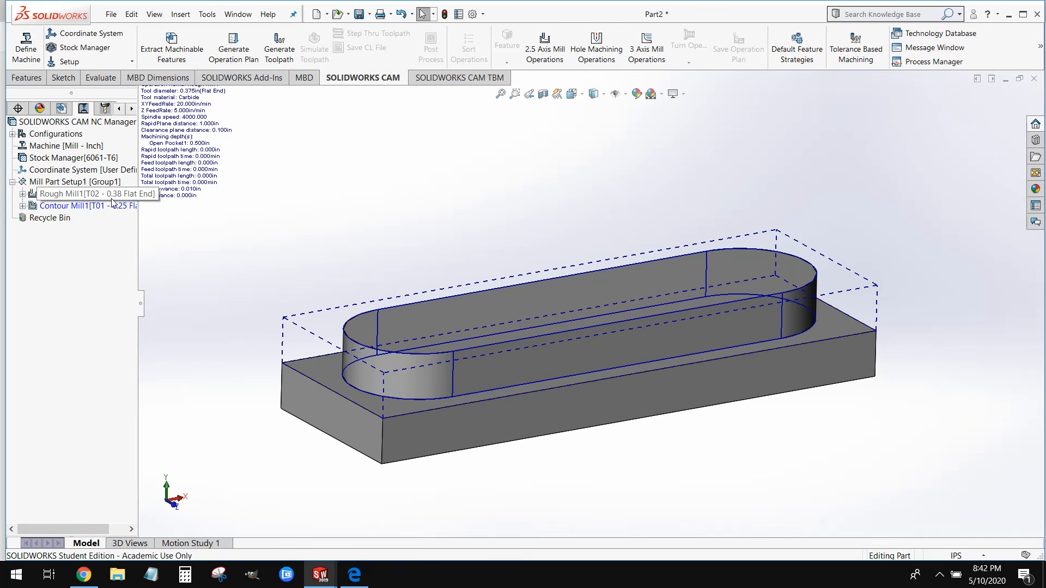
pyautogui.click(100, 206)
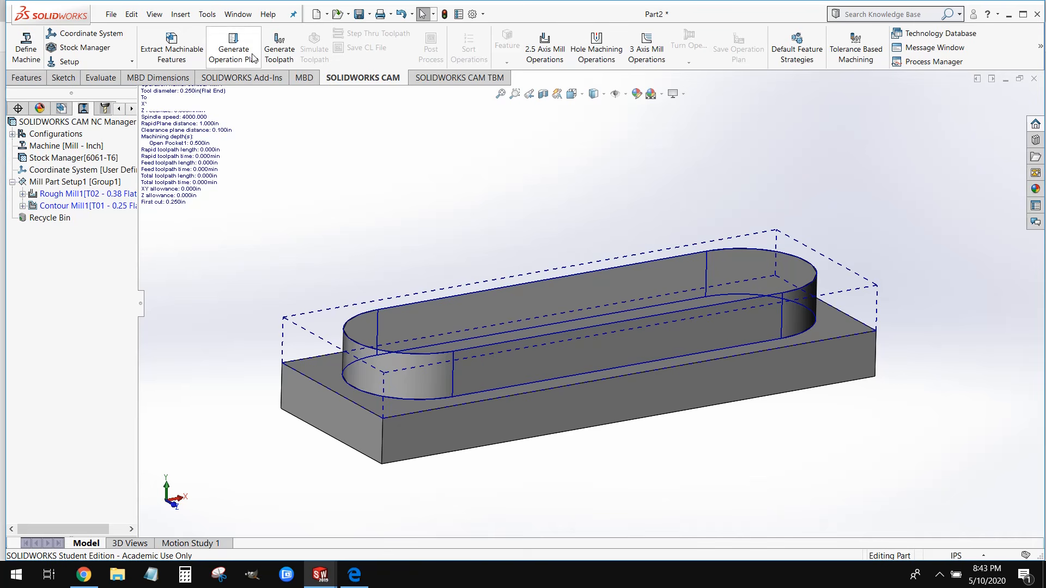
# - Generate the toolpaths for both milling operations and start the toolpath simulation at a slow speed
pyautogui.click(272, 50)
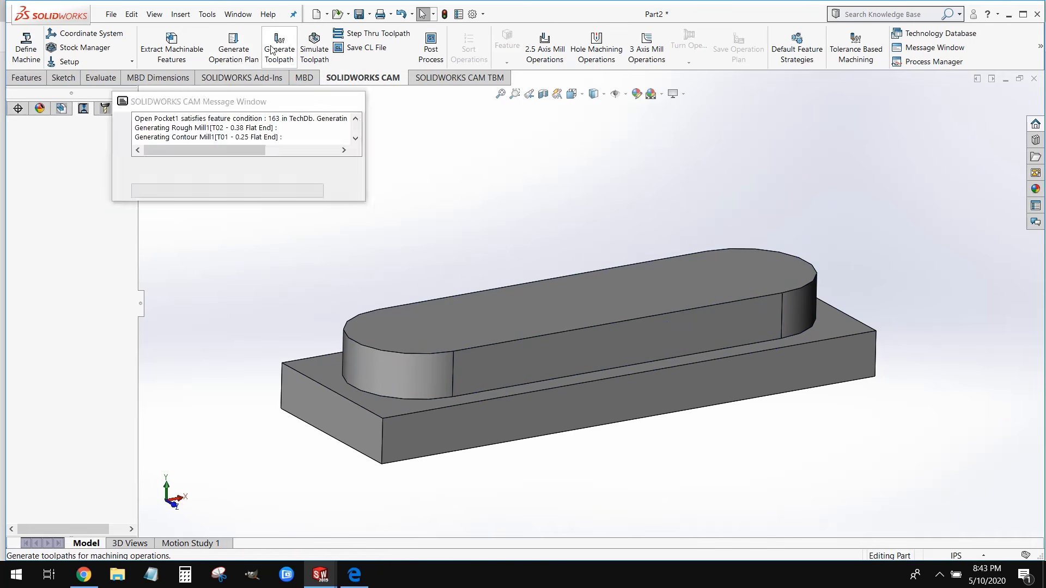
pyautogui.click(312, 42)
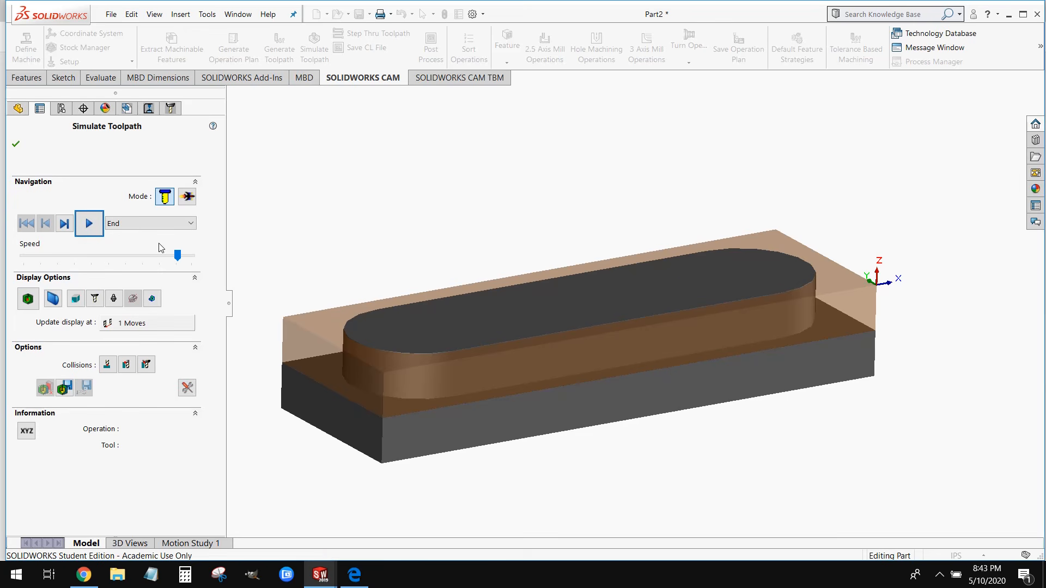
pyautogui.moveTo(177, 255); pyautogui.dragTo(43, 268)
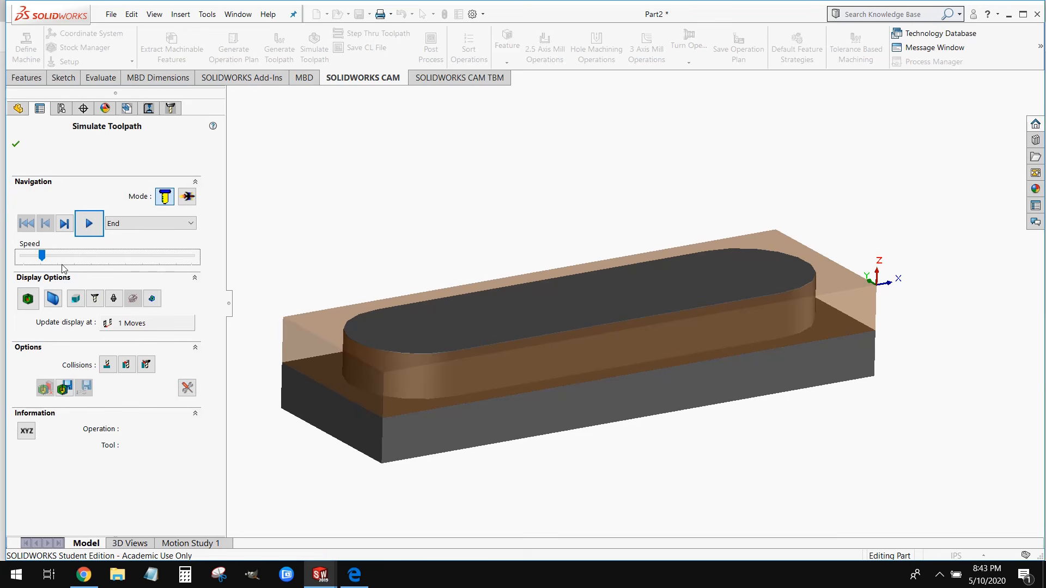
pyautogui.click(89, 224)
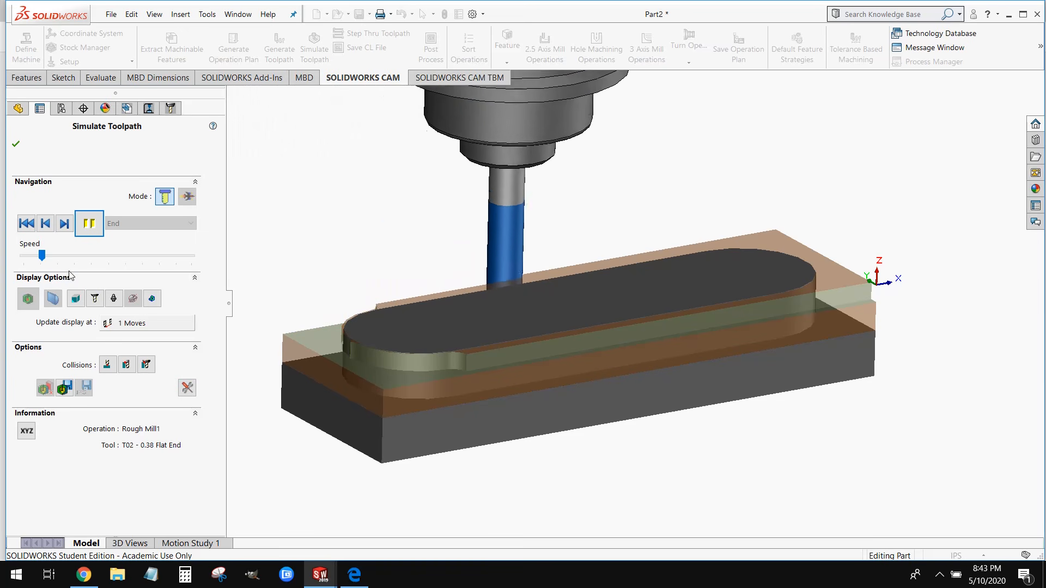
# - Raise the simulation to maximum speed, run it to the end, inspect the machined part and close the simulation
pyautogui.moveTo(47, 258); pyautogui.dragTo(139, 256)
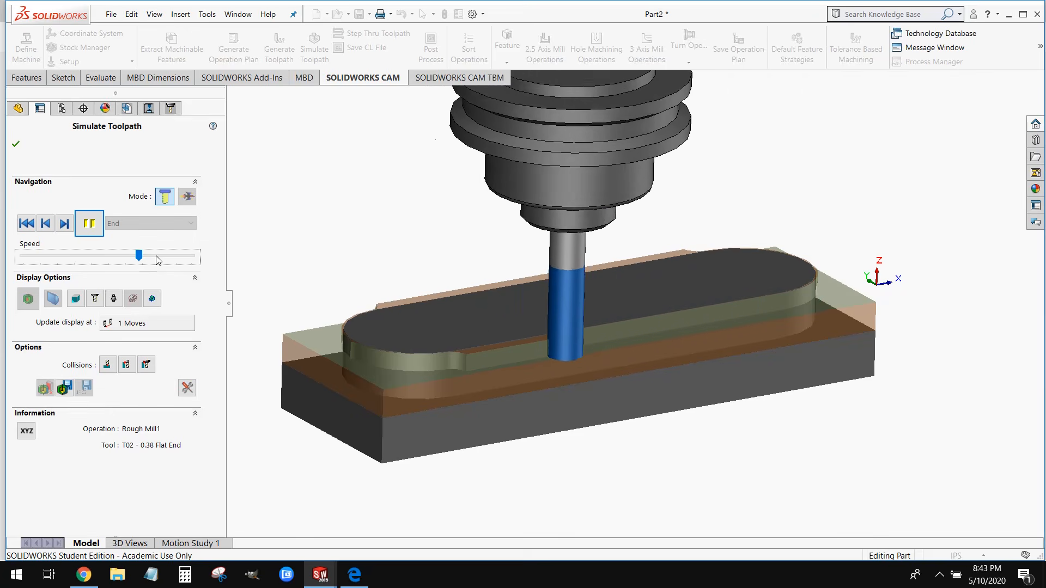
pyautogui.moveTo(139, 256); pyautogui.dragTo(184, 259)
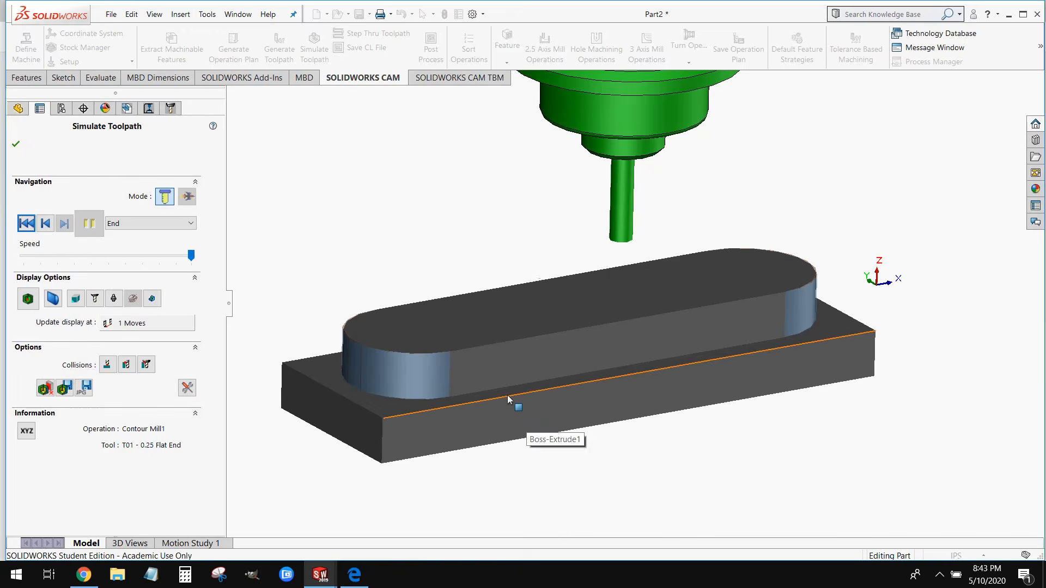
pyautogui.moveTo(512, 402); pyautogui.dragTo(507, 381, button='middle')
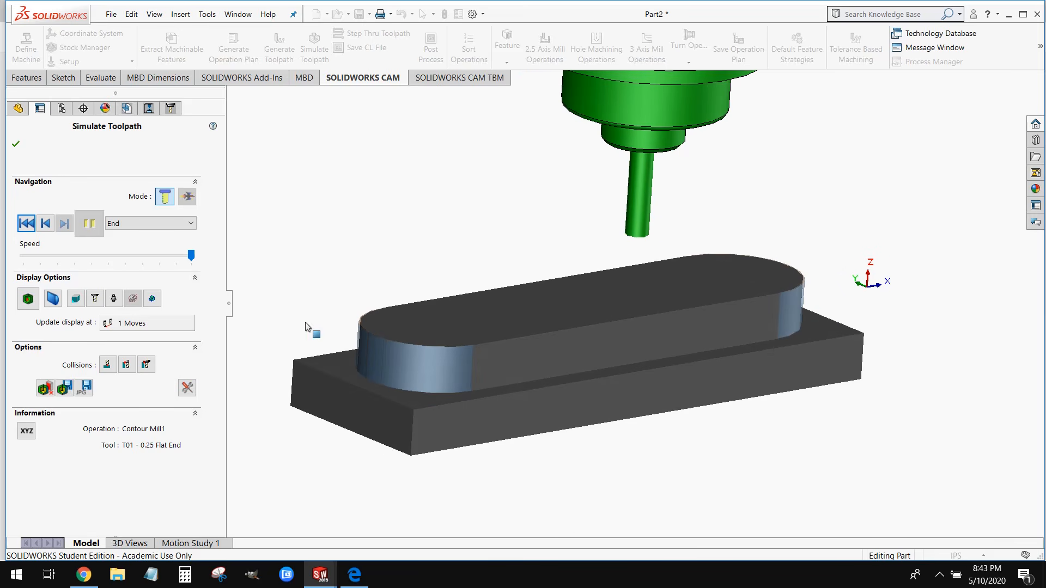
pyautogui.click(15, 144)
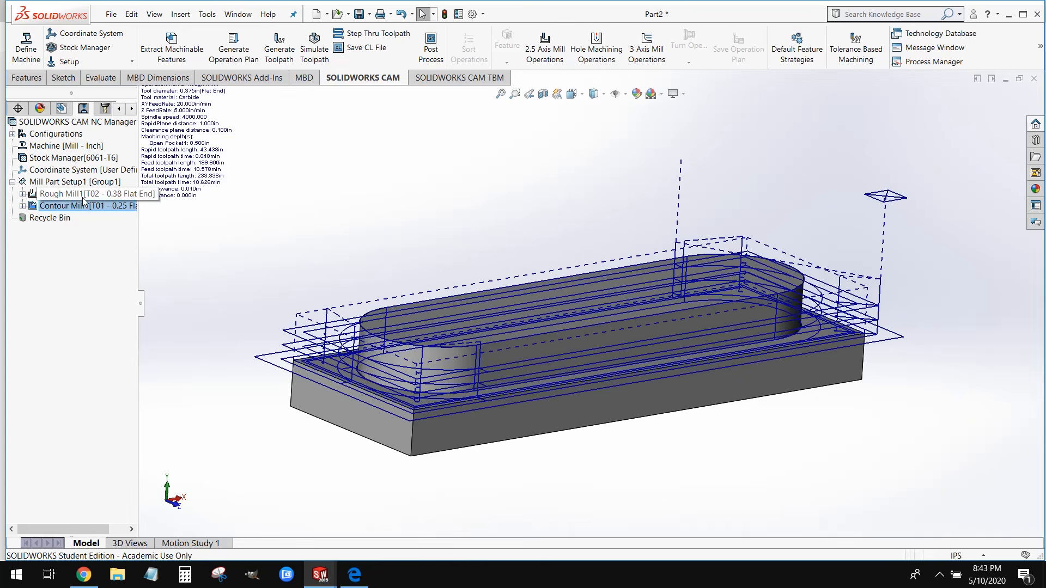
pyautogui.moveTo(86, 208)
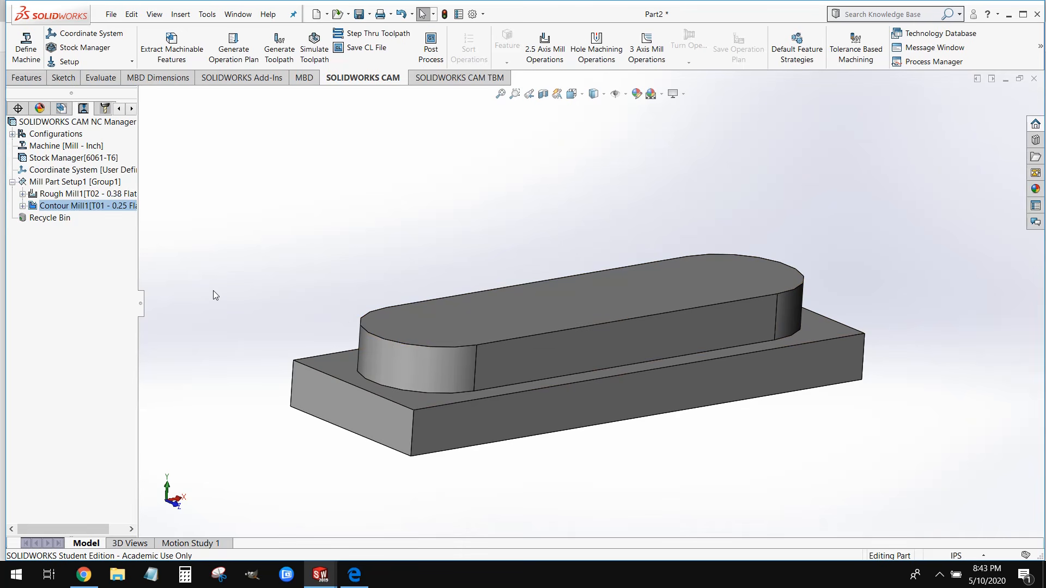
# - Delete the contour mill operation from the mill part setup and collapse the recycle bin
pyautogui.rightClick(69, 209)
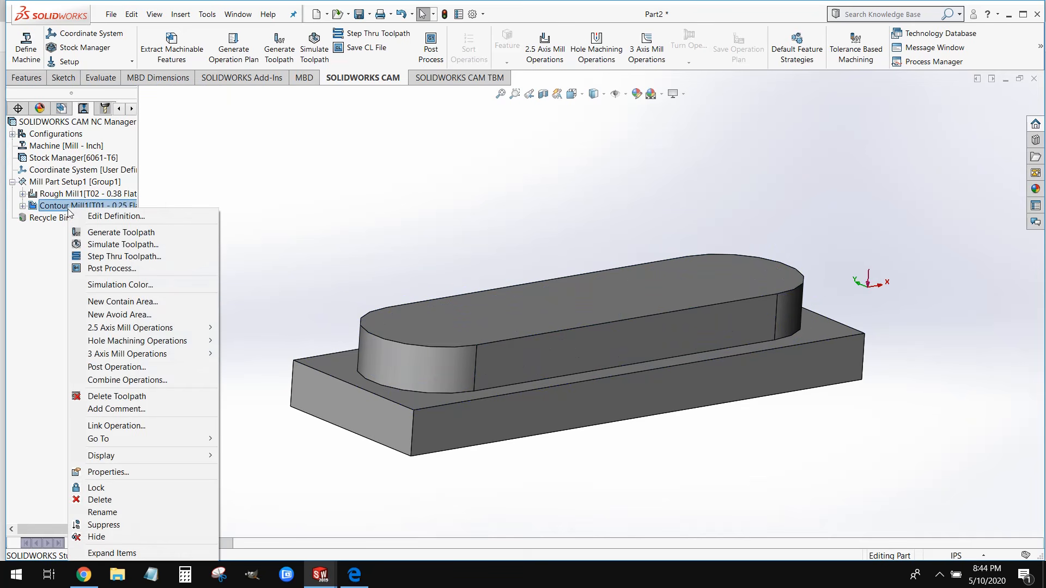
pyautogui.click(123, 499)
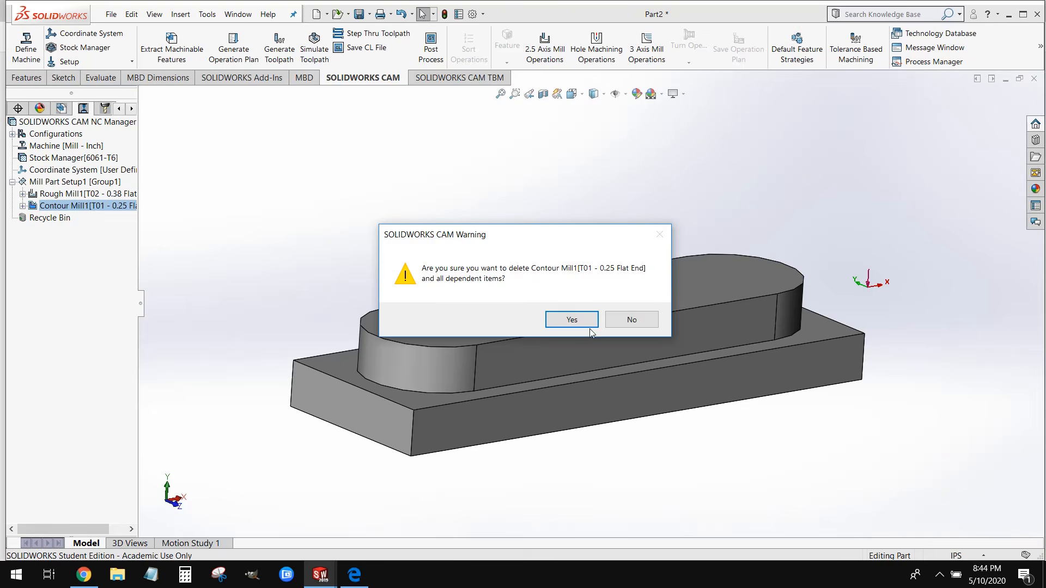
pyautogui.click(589, 327)
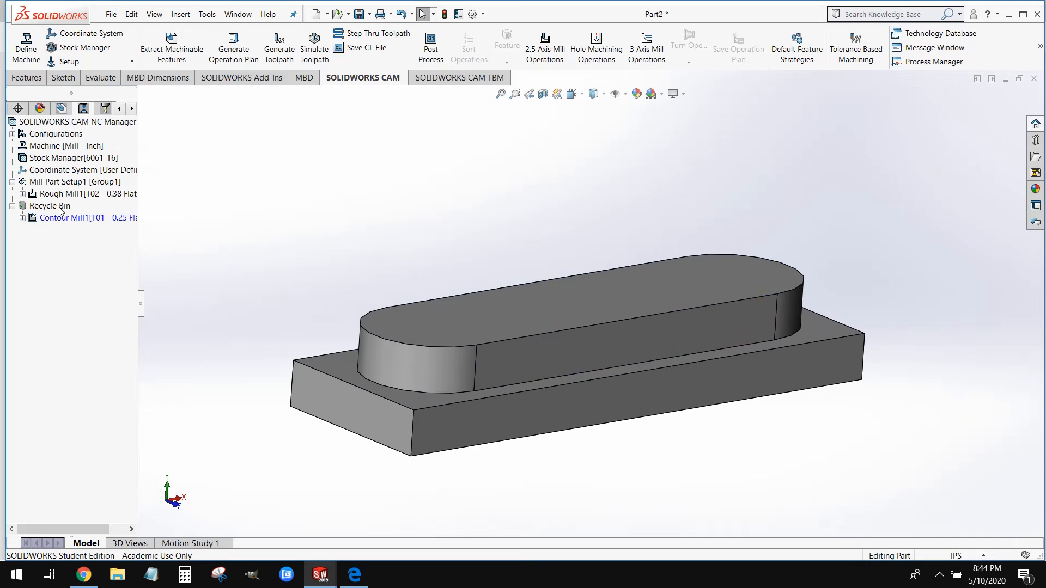
pyautogui.click(12, 206)
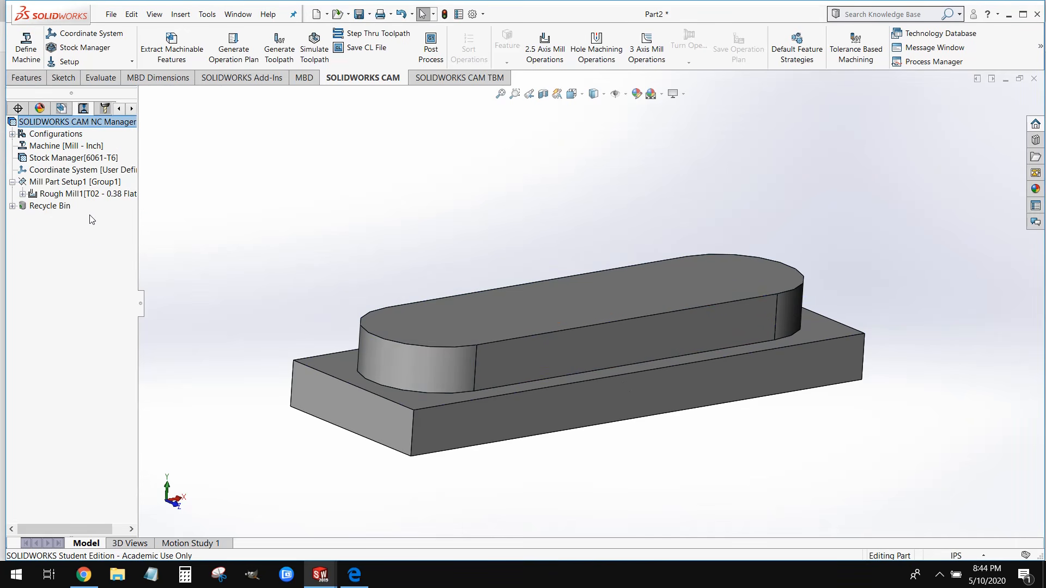
# - Simulate the rough mill toolpath on its own through to the end
pyautogui.moveTo(541, 469); pyautogui.dragTo(538, 458, button='middle')
pyautogui.click(124, 194)
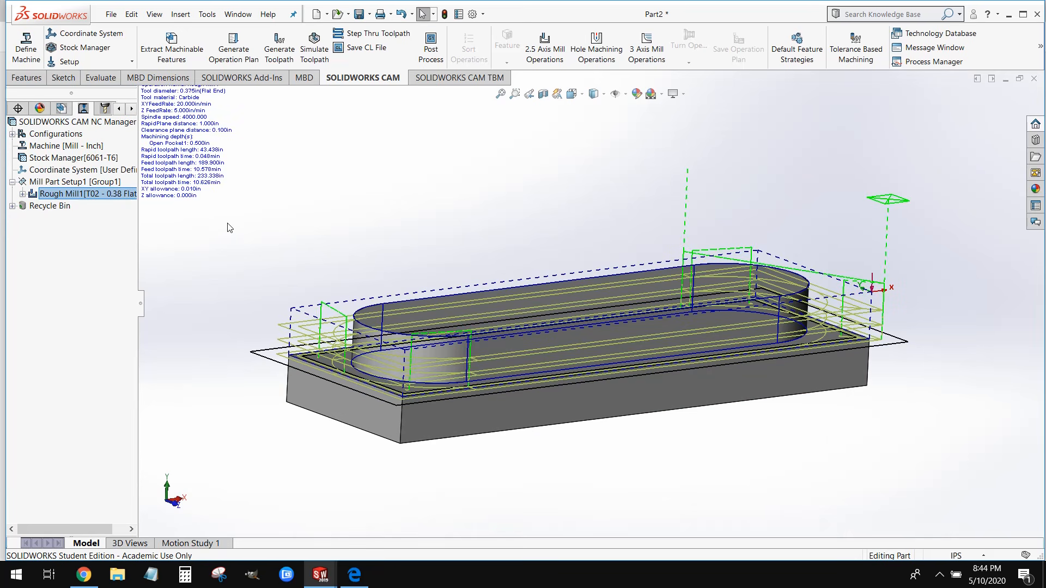
pyautogui.click(311, 41)
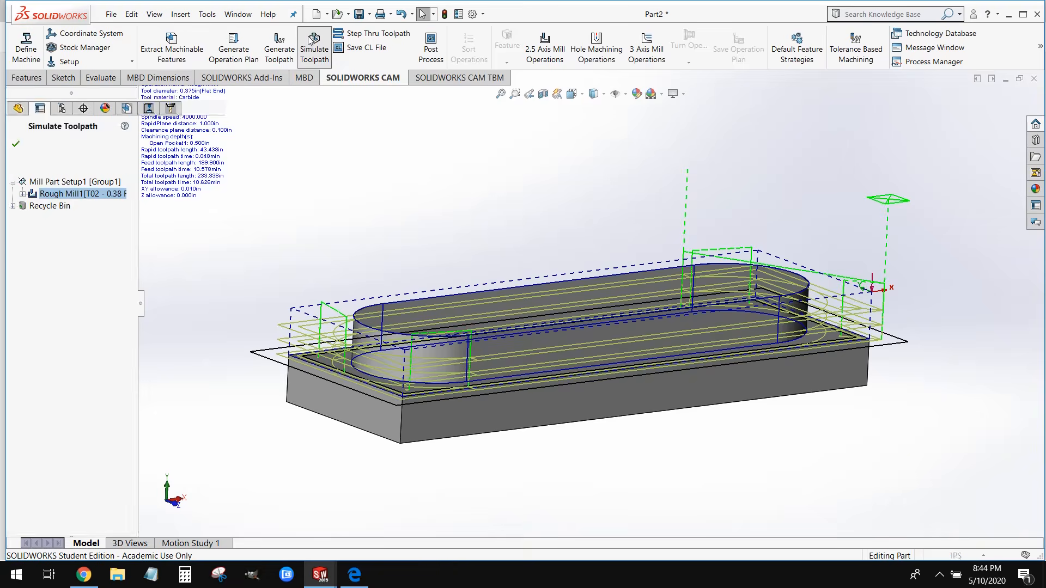
pyautogui.click(91, 224)
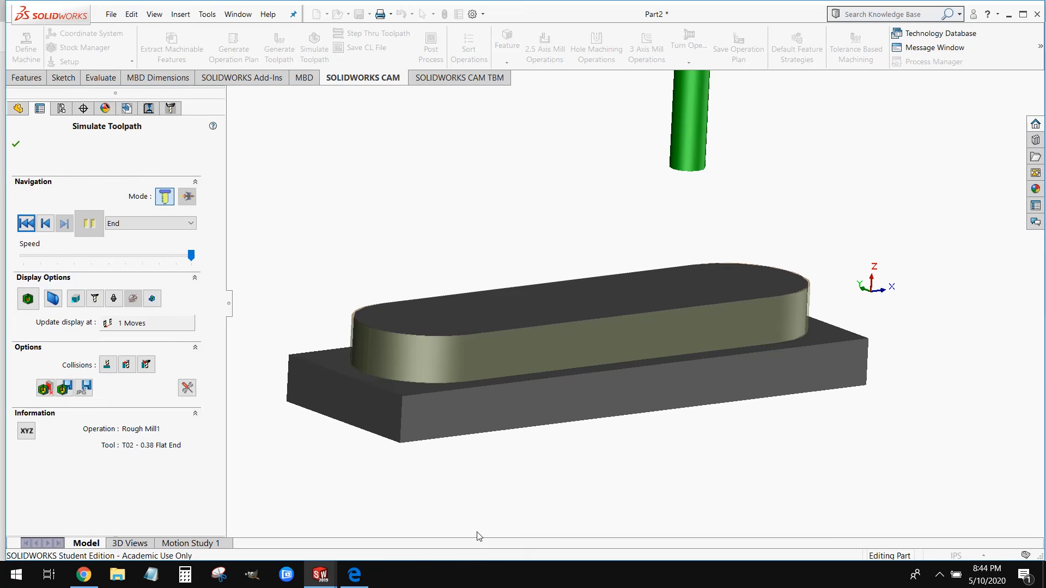
# - Examine the material left around the boss's rounded end after roughing, and close the simulation
pyautogui.scroll(-10, 358, 347)
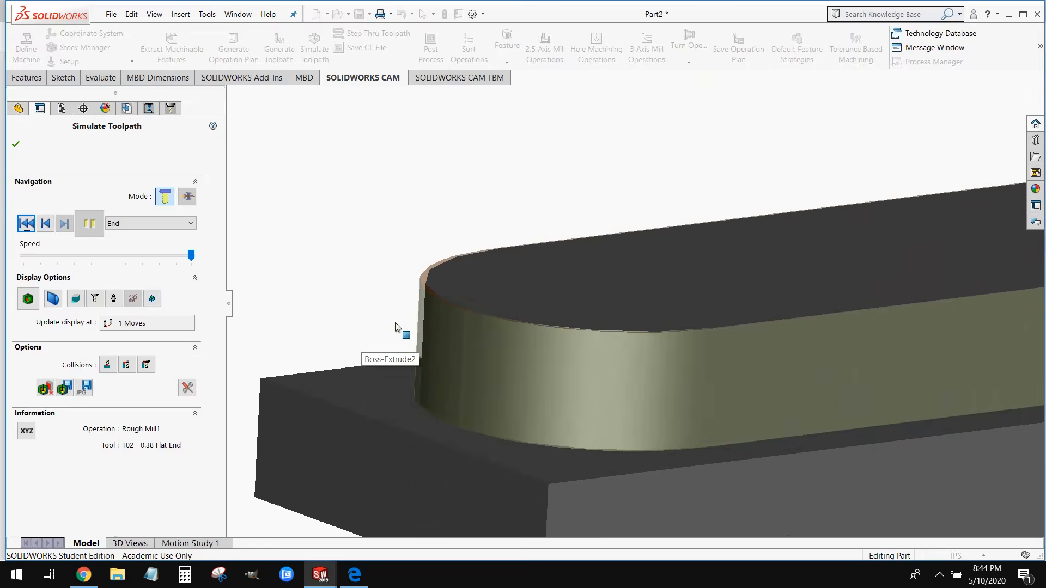
pyautogui.moveTo(455, 309); pyautogui.dragTo(449, 325, button='middle')
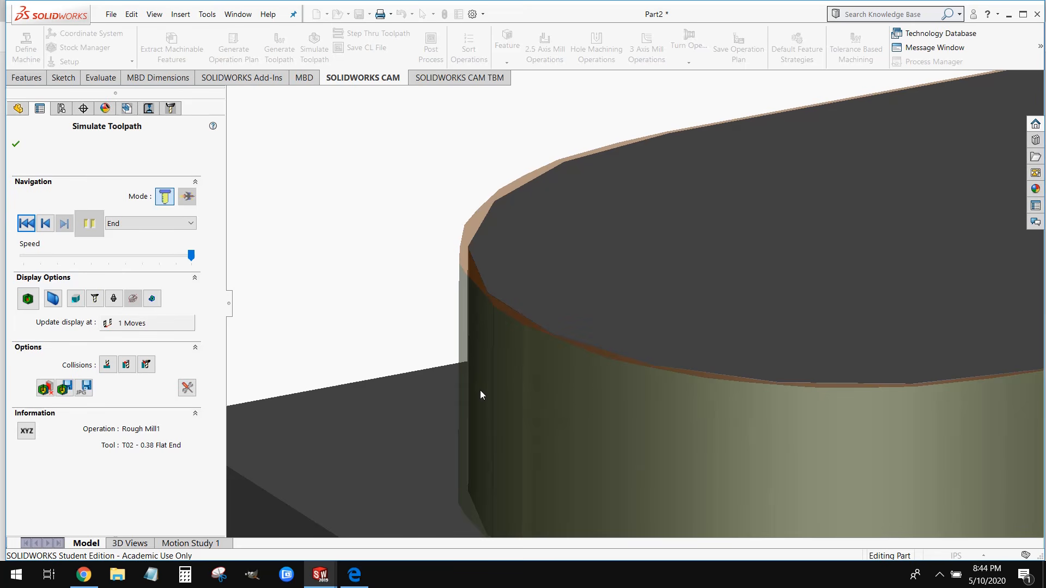
pyautogui.scroll(5, 515, 411)
pyautogui.scroll(-2, 555, 426)
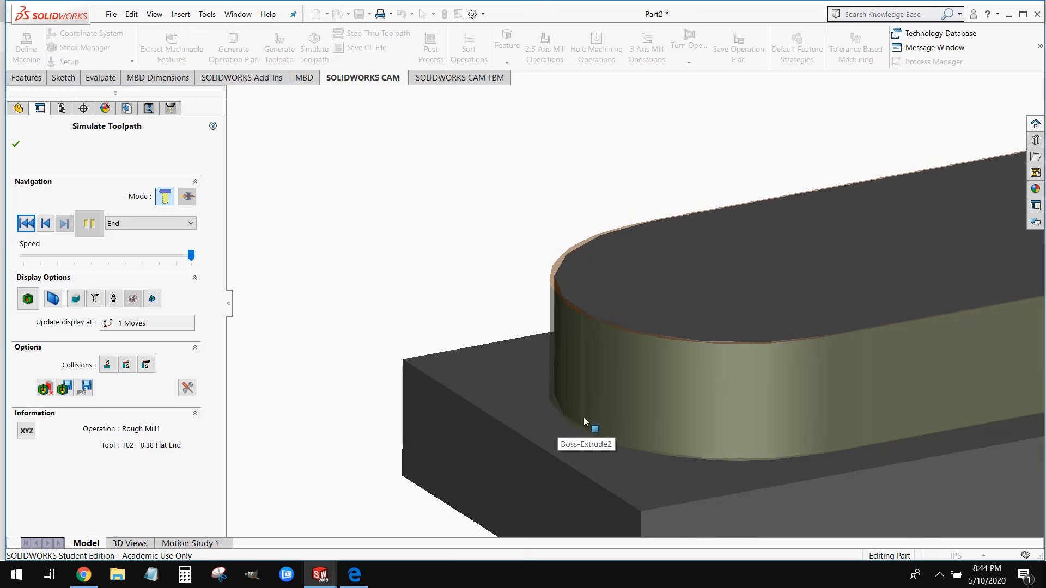
pyautogui.scroll(1, 708, 381)
pyautogui.scroll(-5, 796, 352)
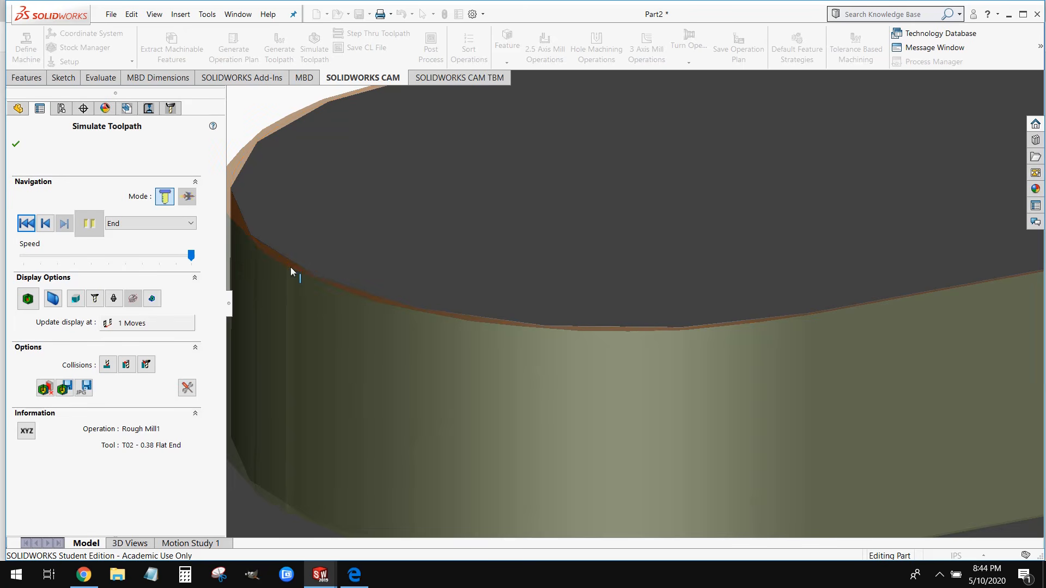
pyautogui.scroll(3, 297, 360)
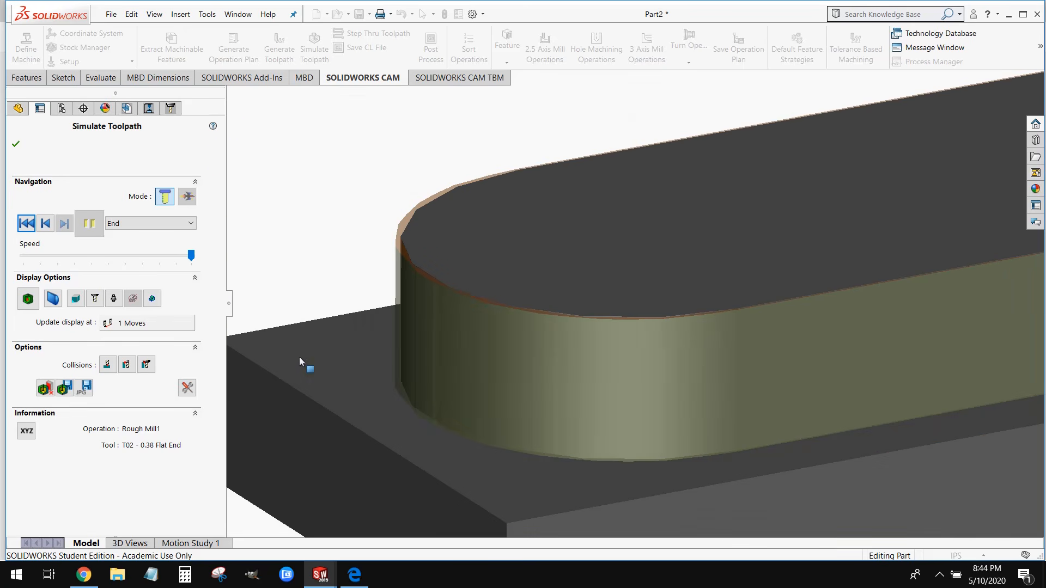
pyautogui.click(16, 144)
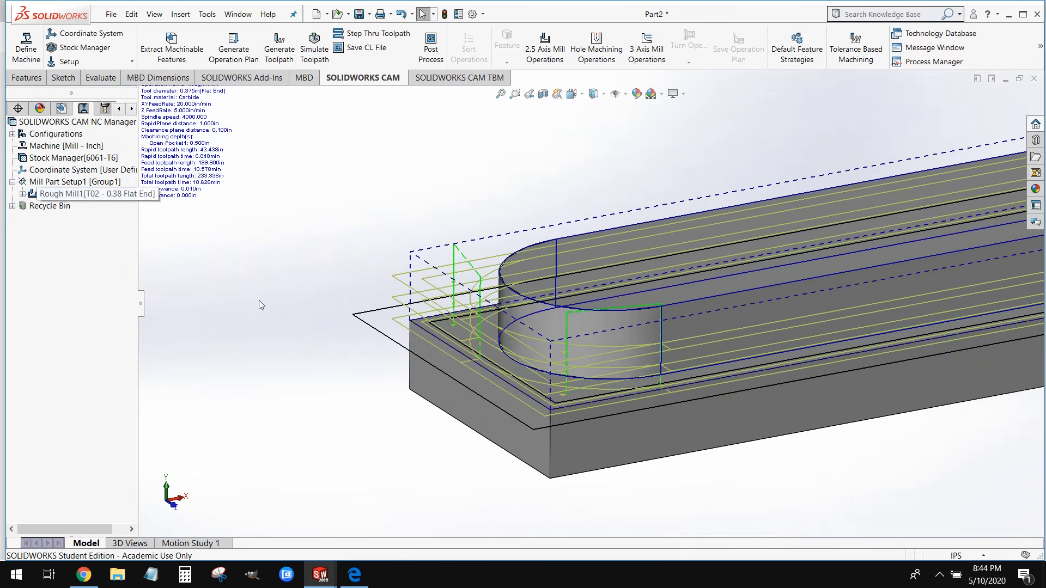
# - Edit the rough mill operation to use the 1/2 EM CRB 2FL 1 LOC flat end mill from the tool crib, replacing the holder too
pyautogui.click(79, 195)
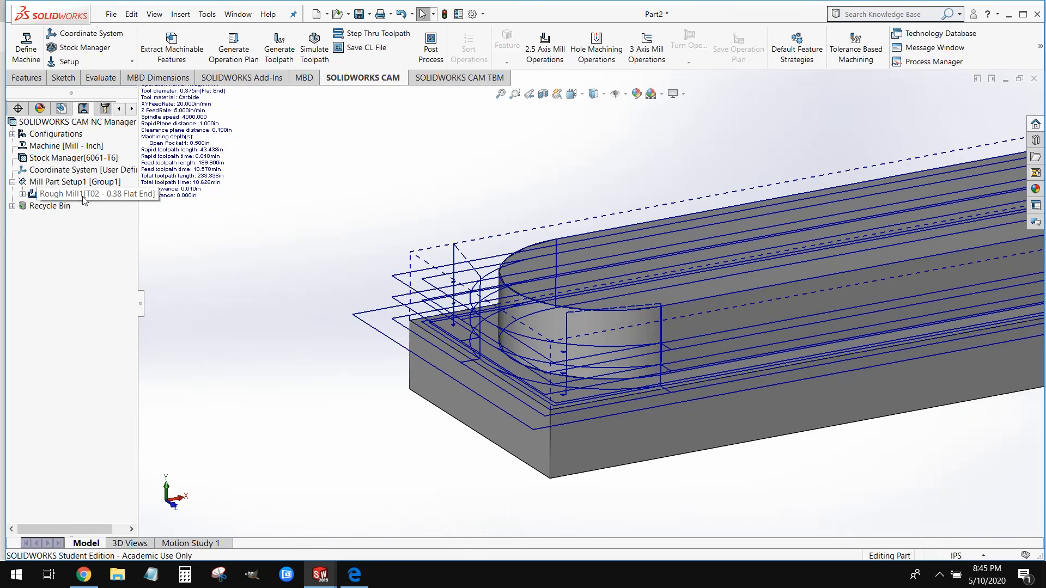
pyautogui.rightClick(61, 198)
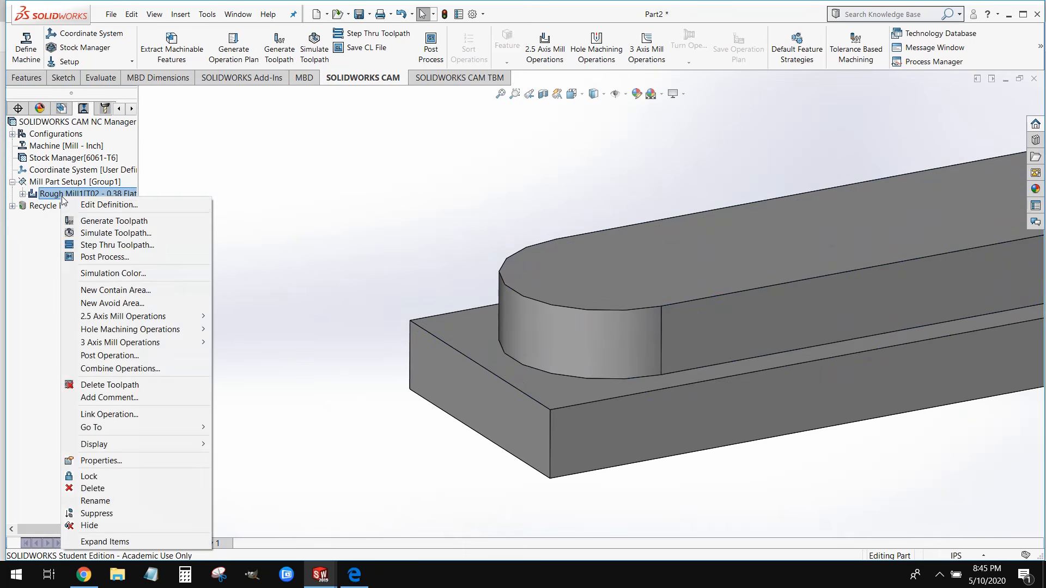
pyautogui.click(152, 205)
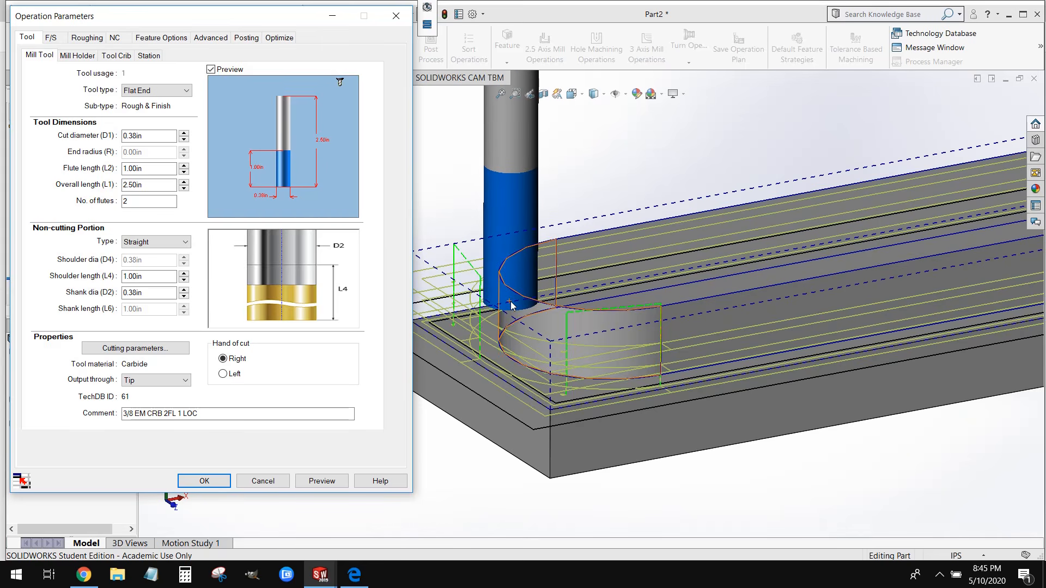
pyautogui.click(112, 57)
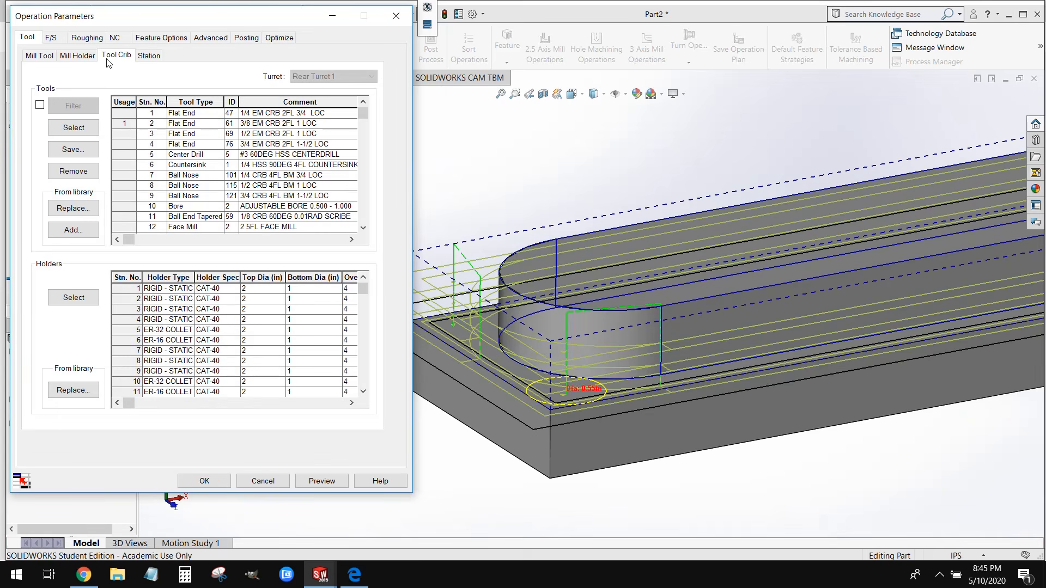
pyautogui.moveTo(118, 22); pyautogui.dragTo(146, 13)
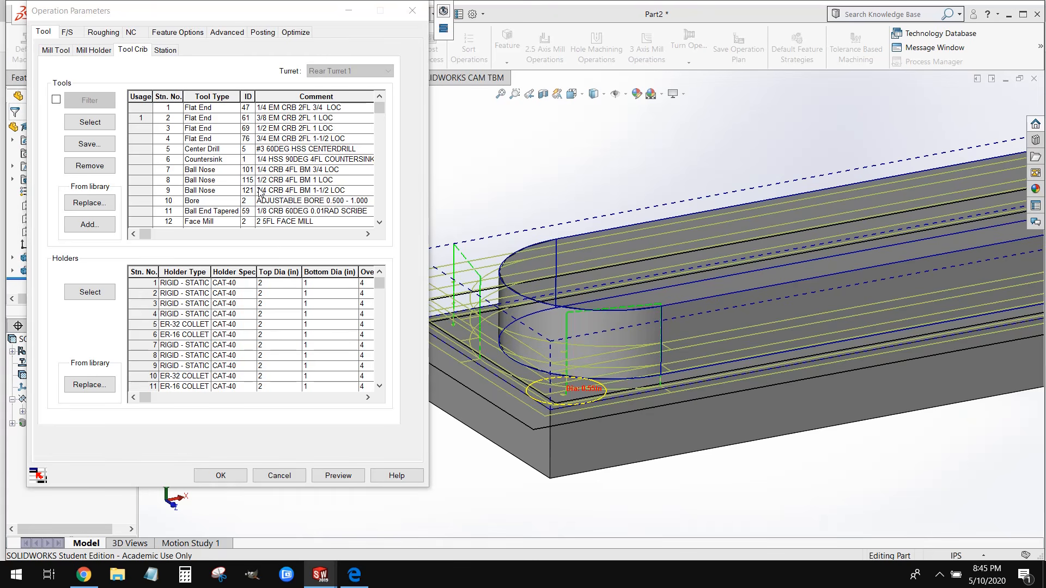
pyautogui.click(276, 131)
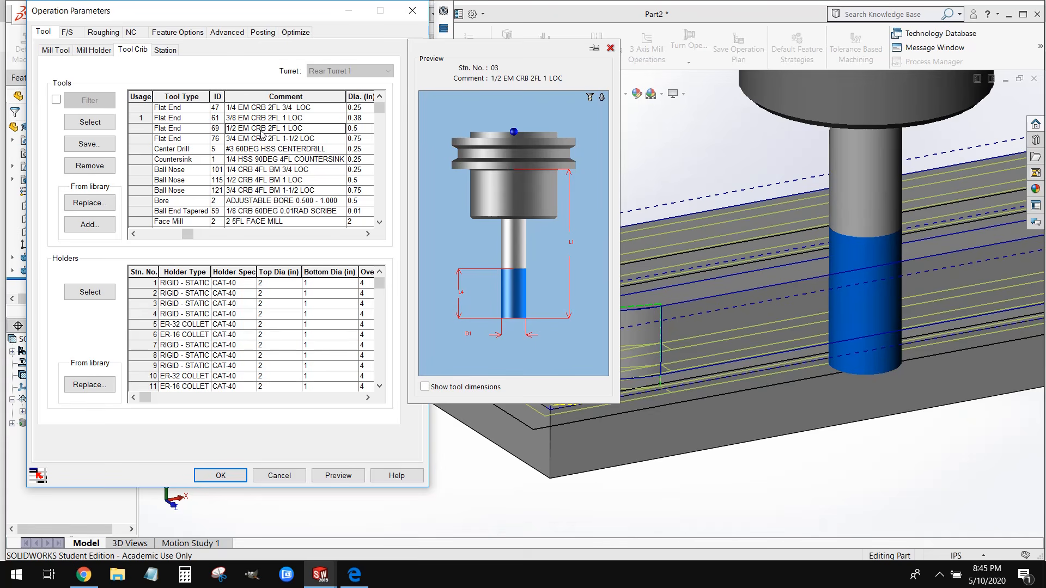
pyautogui.click(88, 121)
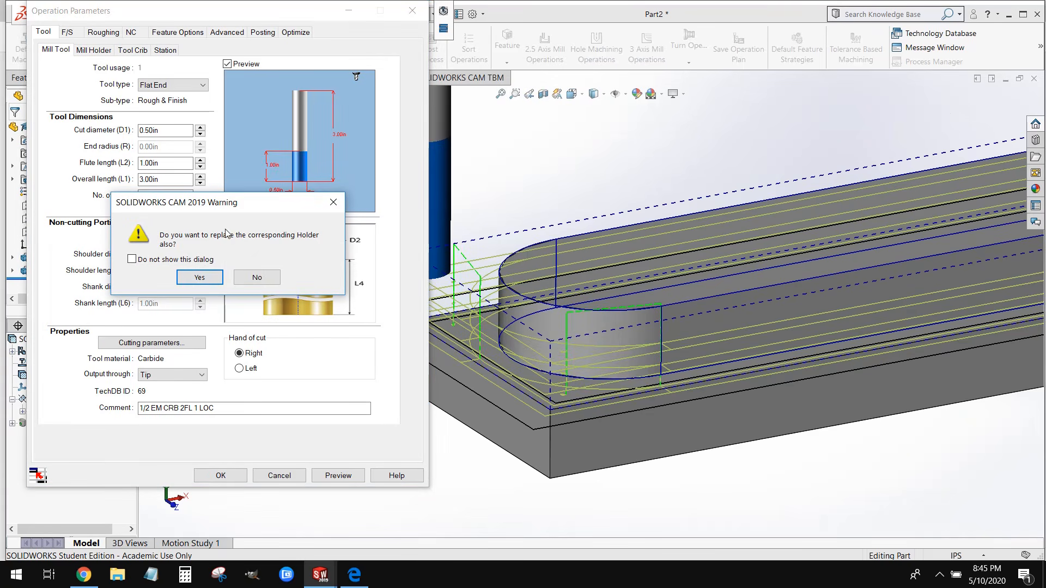
pyautogui.click(199, 280)
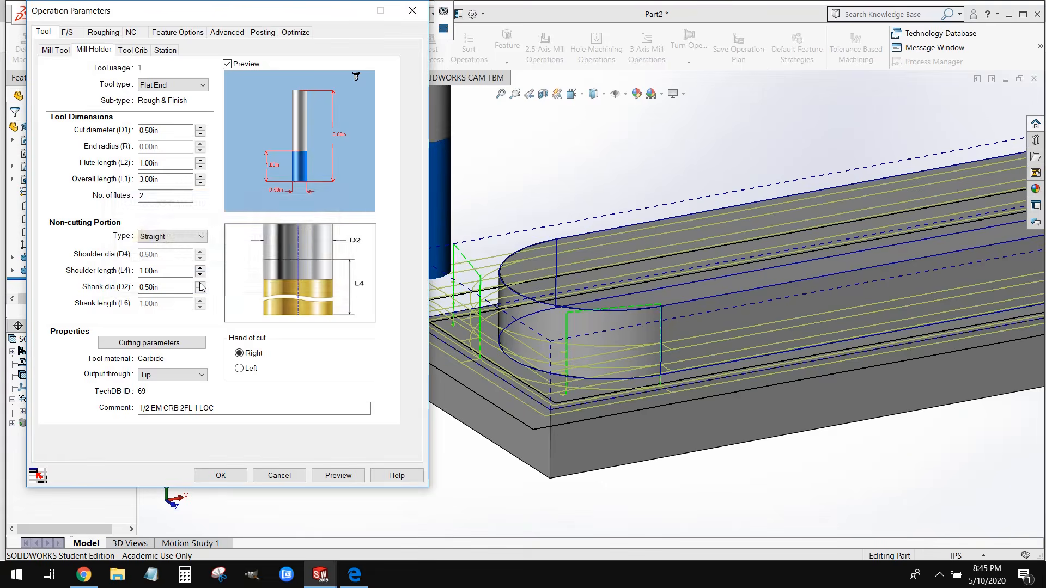
# - Set the rough mill's feeds and speeds to be defined by Operation instead of the library
pyautogui.scroll(2, 488, 309)
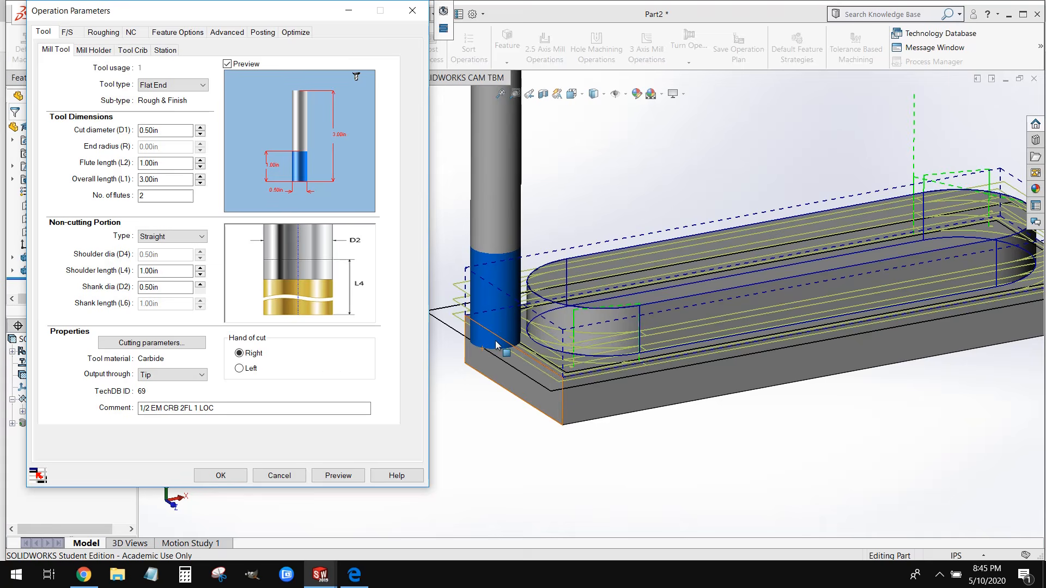
pyautogui.scroll(1, 498, 344)
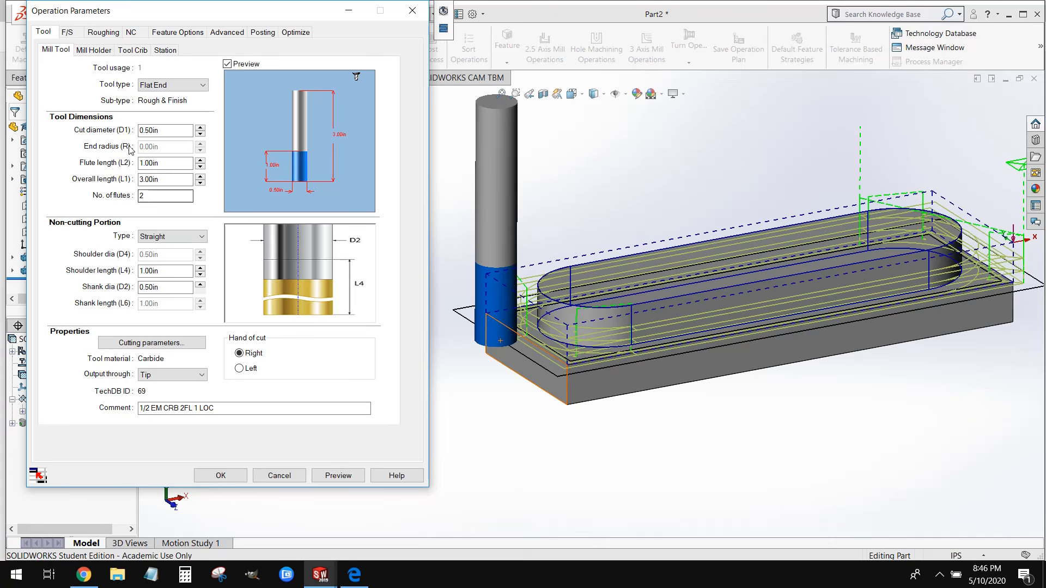
pyautogui.click(67, 33)
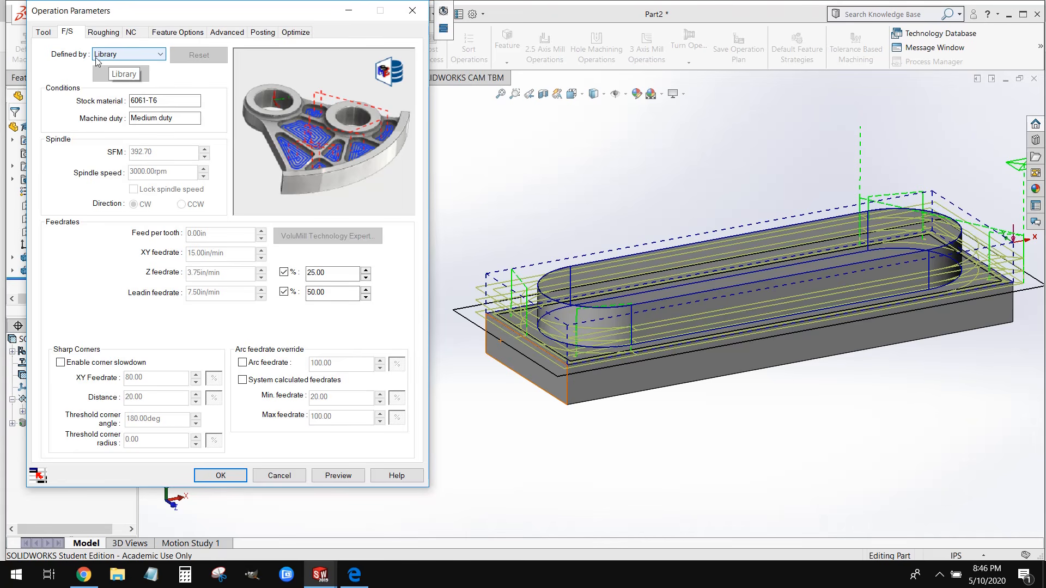
pyautogui.click(131, 54)
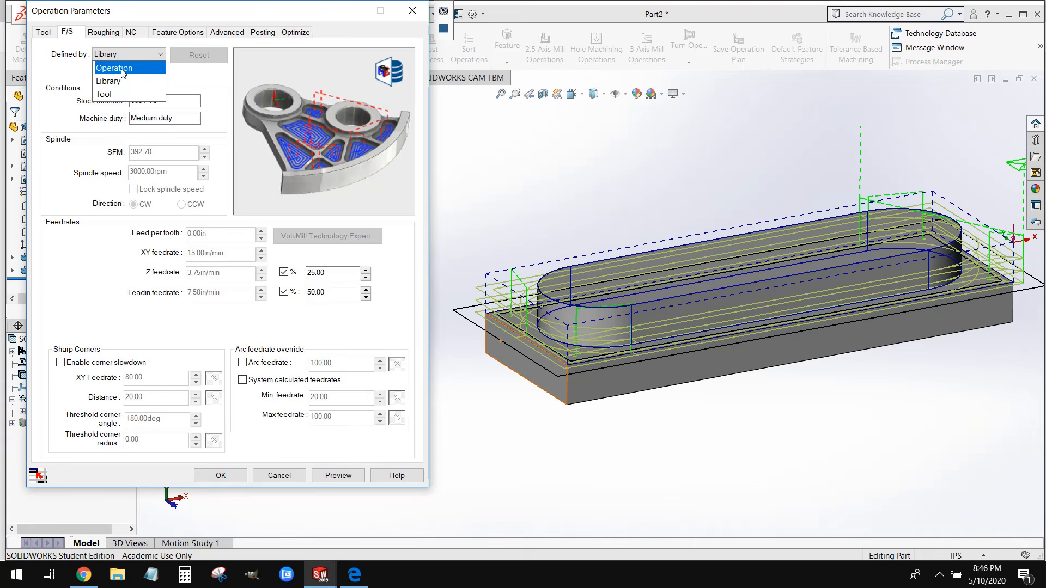
pyautogui.click(122, 69)
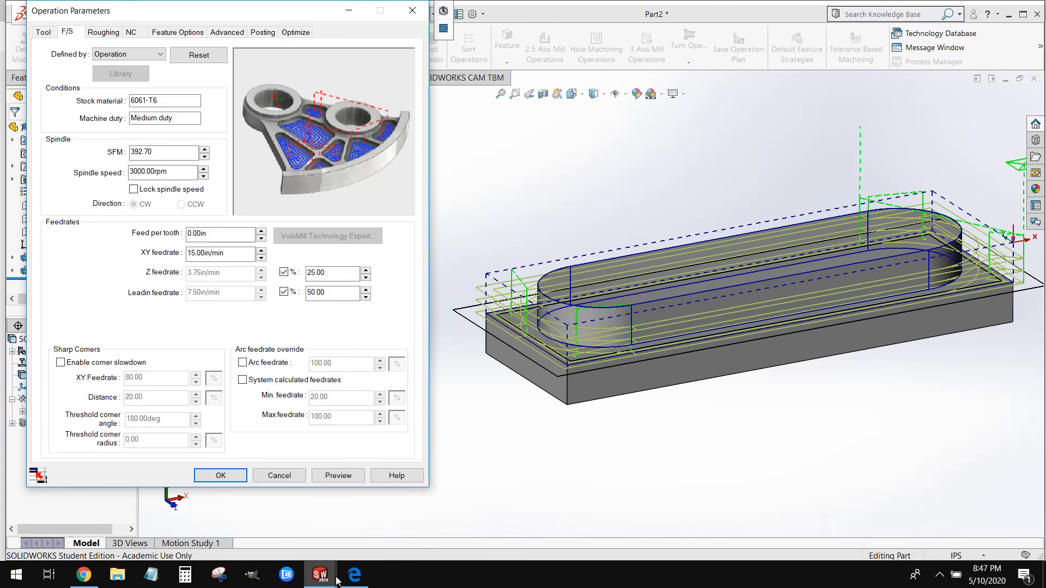
# - Switch to SPEED CALC.pdf in Edge and read the spindle speed and feed rate calculations and starting conditions
pyautogui.moveTo(351, 582)
pyautogui.click(350, 542)
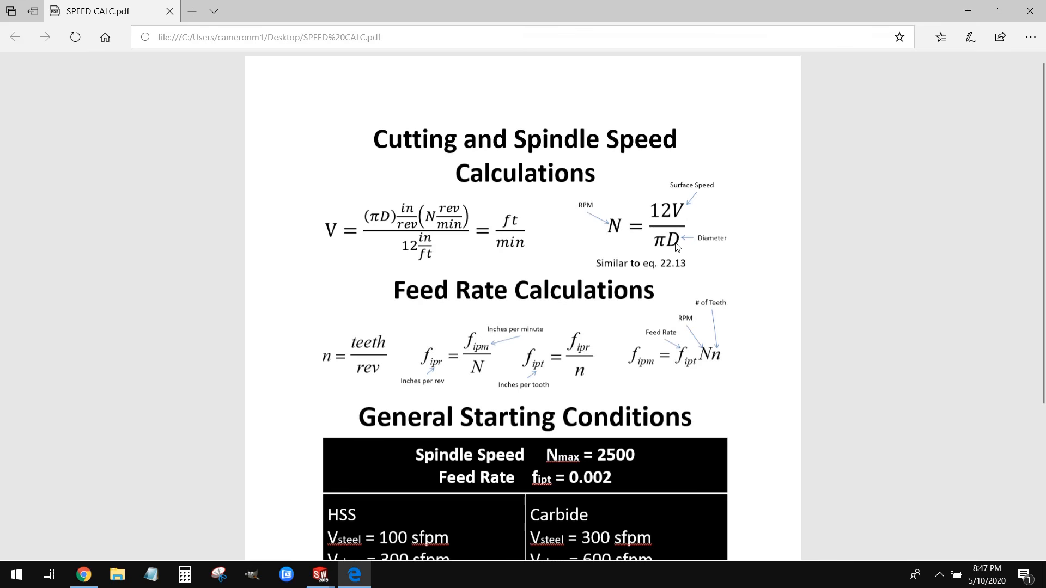
pyautogui.scroll(-3, 637, 294)
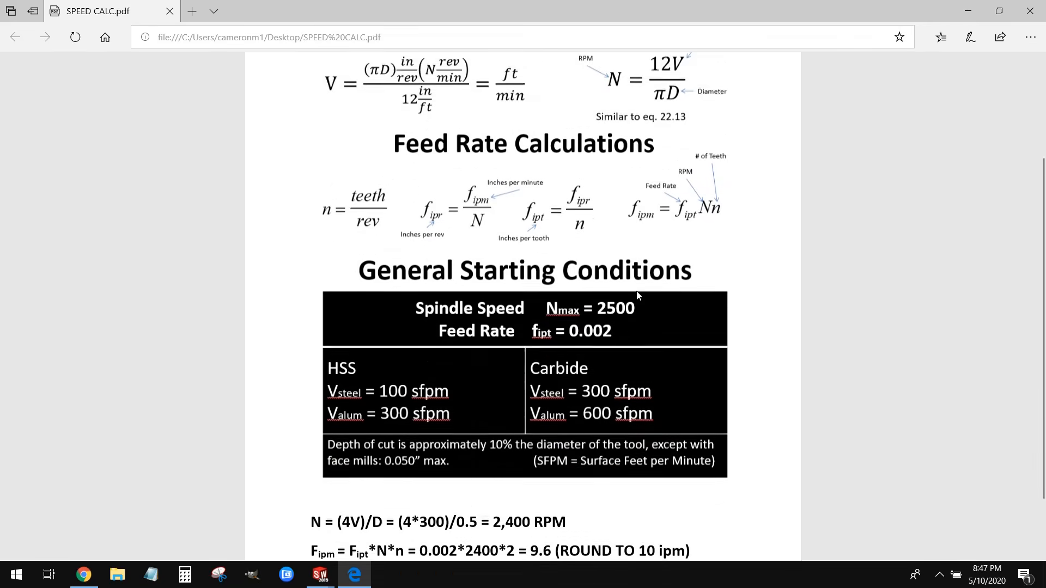
pyautogui.scroll(-1, 634, 294)
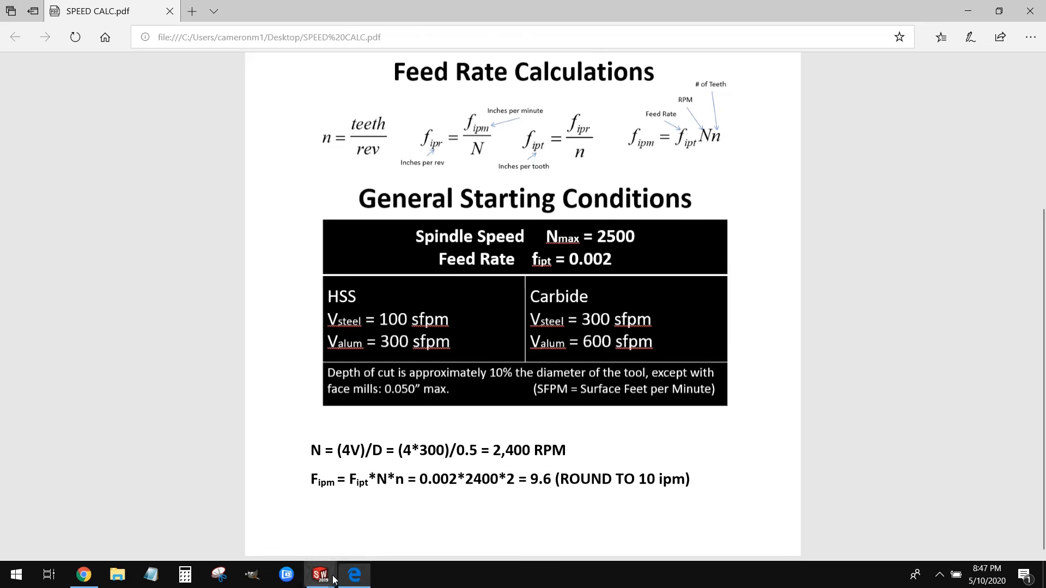
# - Return to SOLIDWORKS and set the rough mill's spindle speed to 2400 rpm
pyautogui.moveTo(321, 575)
pyautogui.click(344, 543)
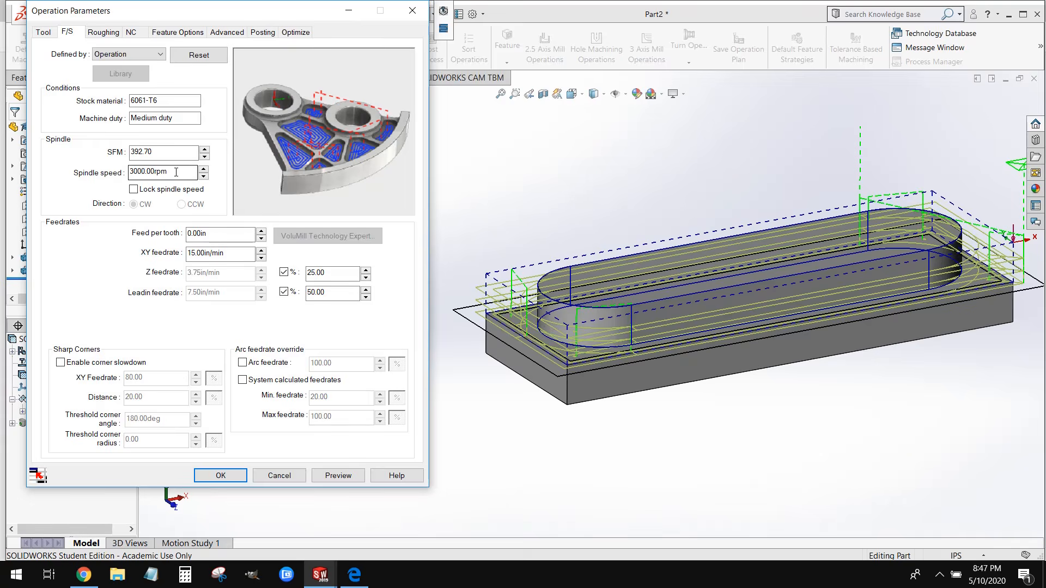
pyautogui.moveTo(176, 172); pyautogui.dragTo(118, 170)
pyautogui.write('2400')
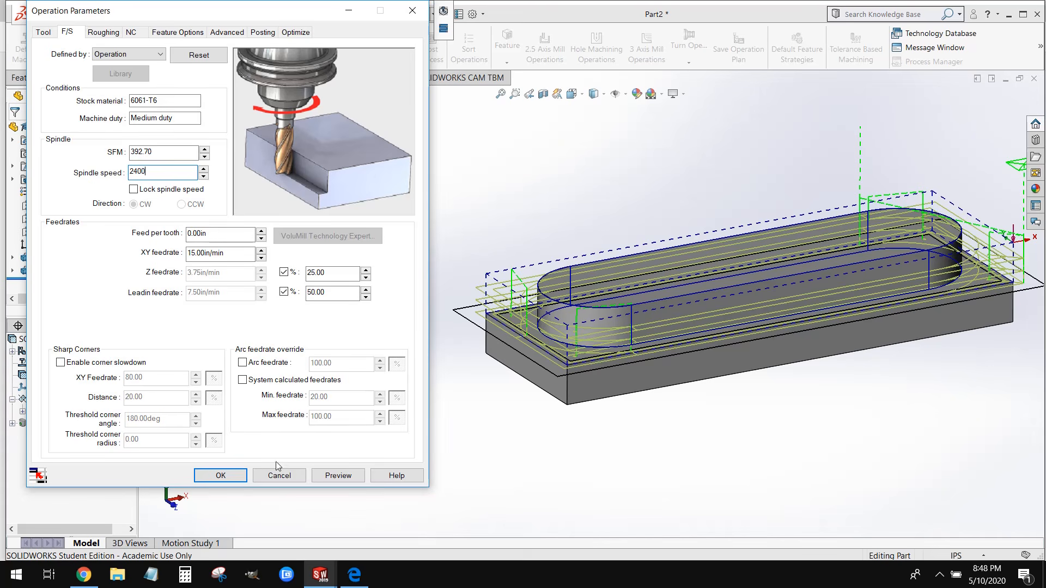
# - Recheck the feed rate calculation in SPEED CALC.pdf, and set the rough mill's XY feedrate to 10 in/min in SOLIDWORKS
pyautogui.click(353, 572)
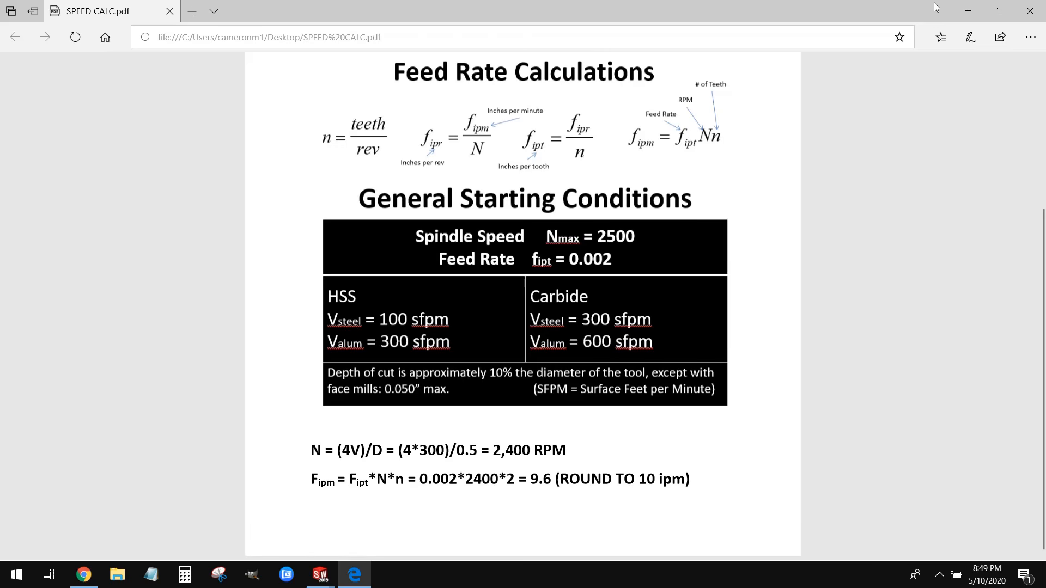
pyautogui.click(967, 11)
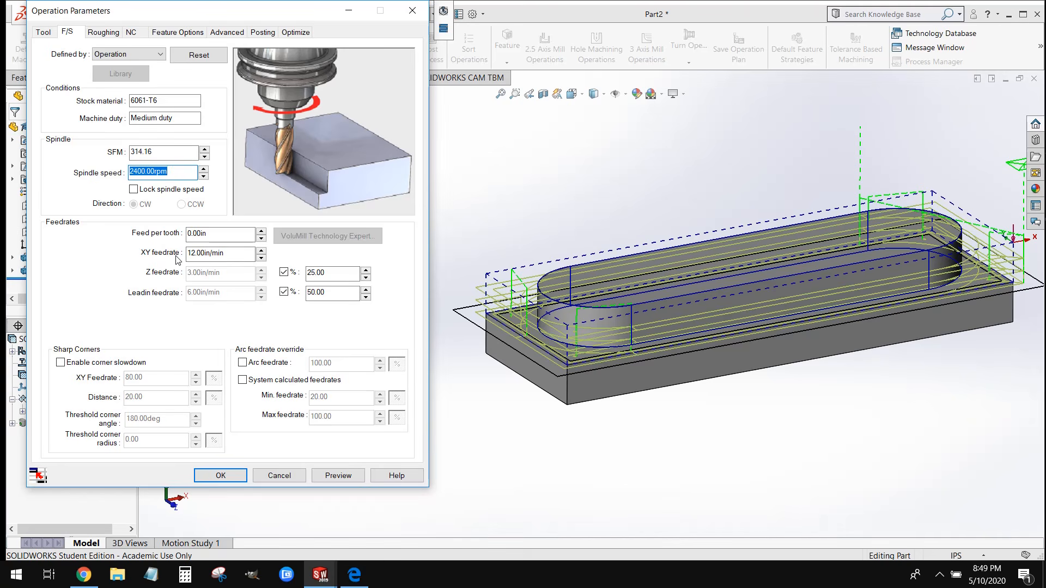
pyautogui.click(222, 258)
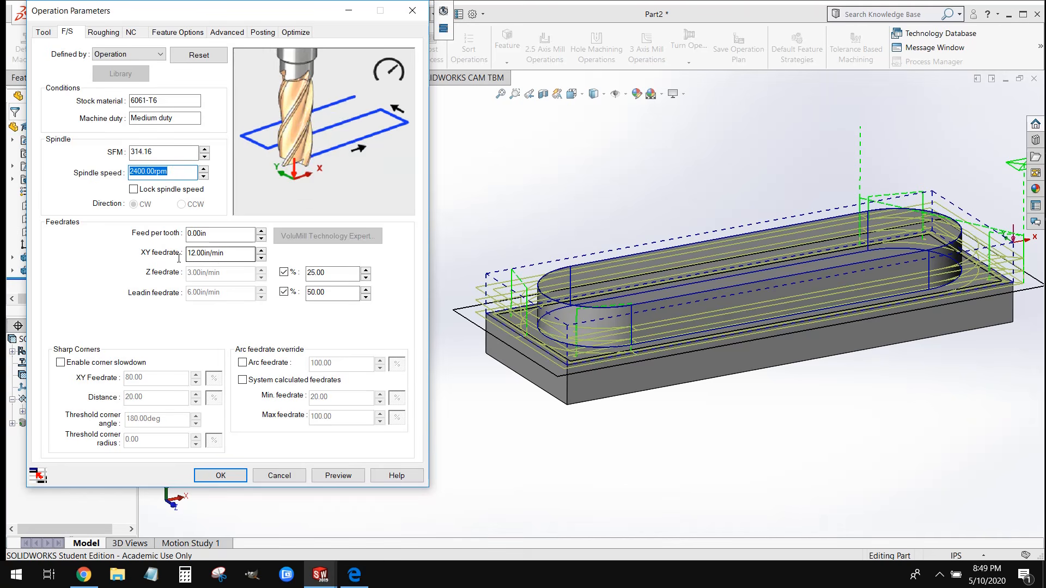
pyautogui.write('10')
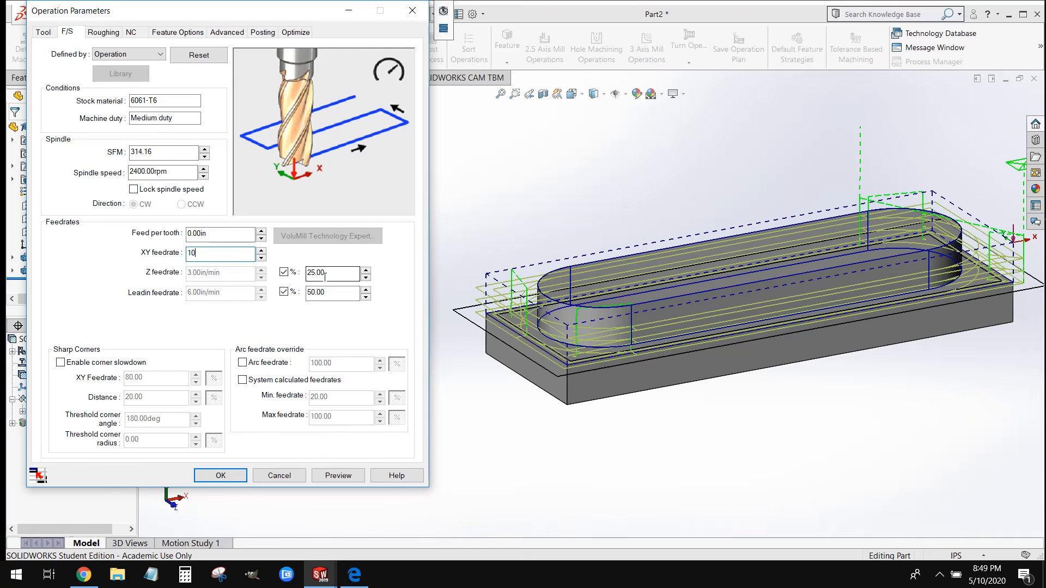
# - Try a manual Z feedrate of 2 in/min with percentage-based Z and lead-in feedrates turned off, and restore both percentages
pyautogui.click(283, 273)
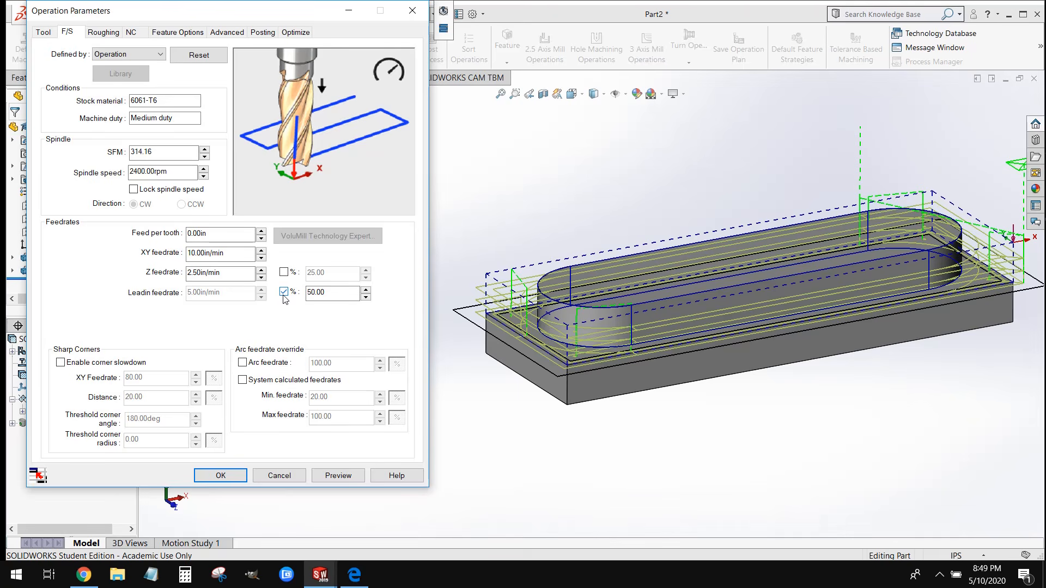
pyautogui.click(283, 293)
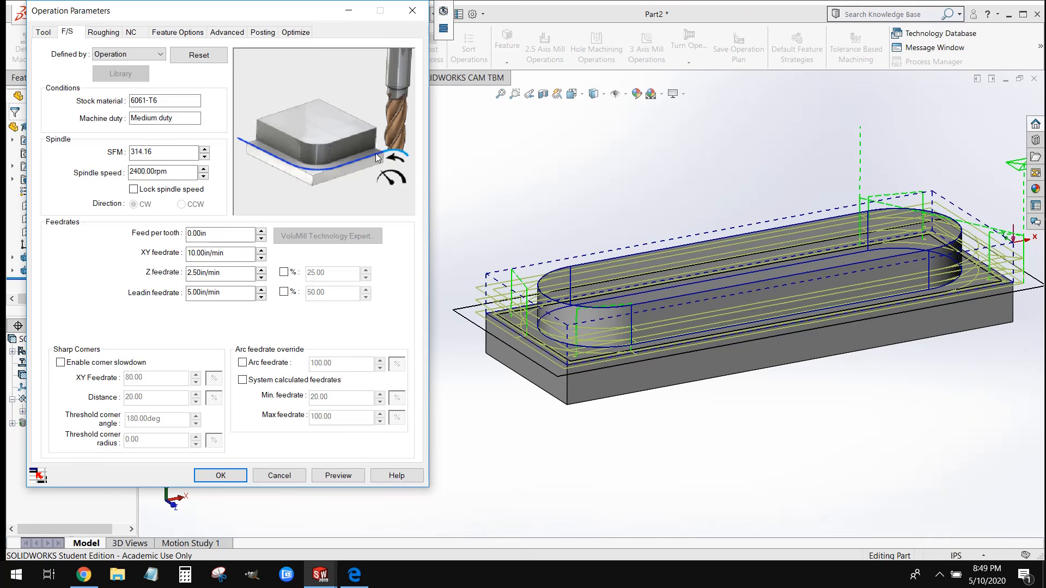
pyautogui.doubleClick(232, 273)
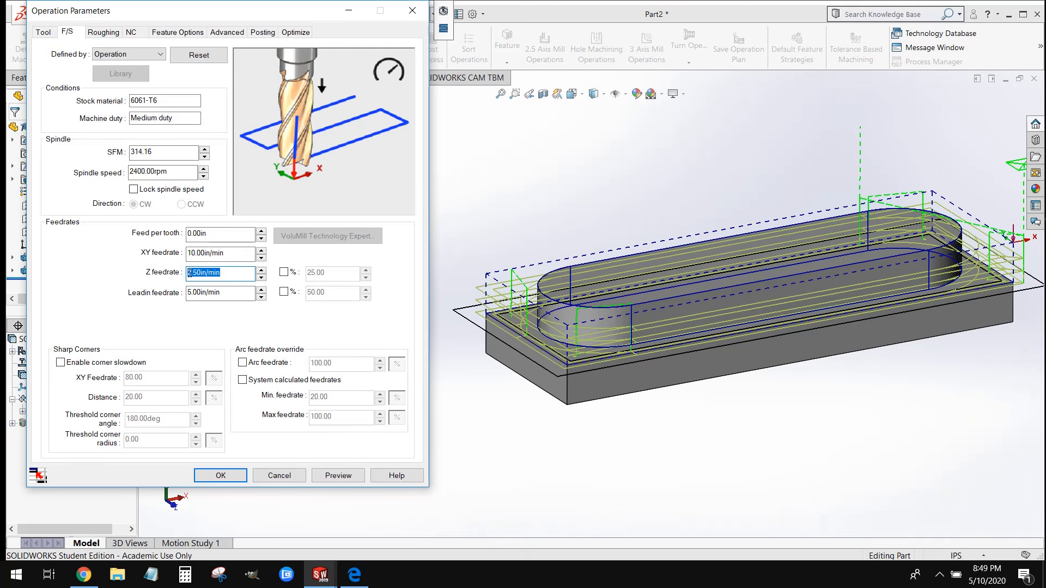
pyautogui.write('2')
pyautogui.click(283, 272)
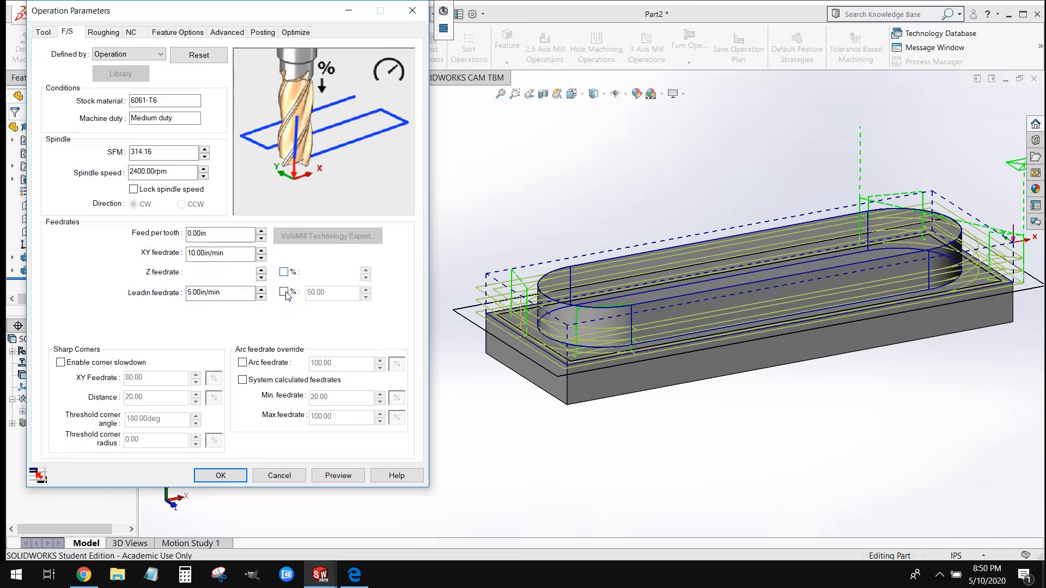
pyautogui.click(284, 293)
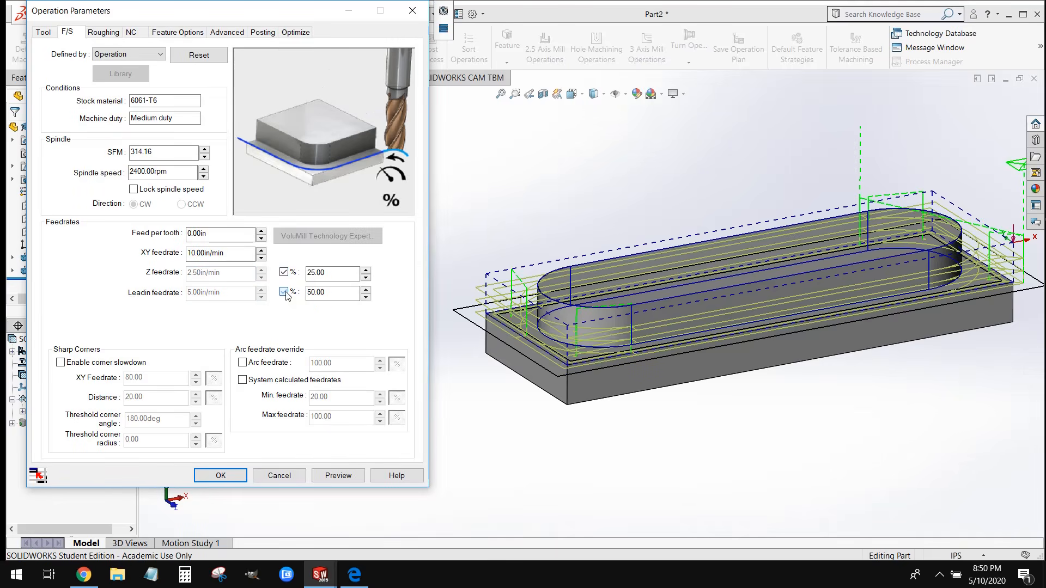
pyautogui.click(328, 289)
pyautogui.click(283, 272)
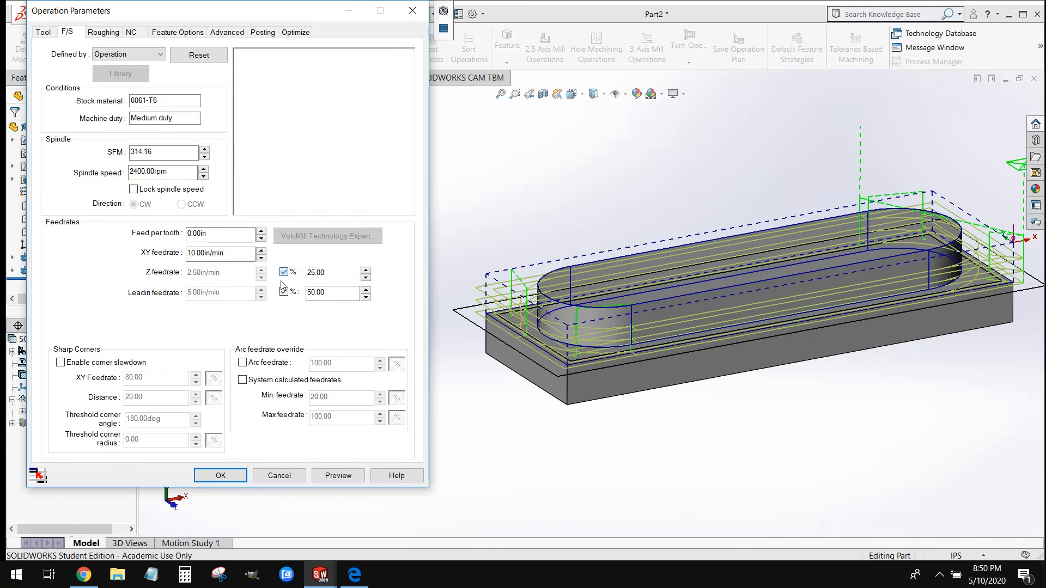
pyautogui.click(283, 292)
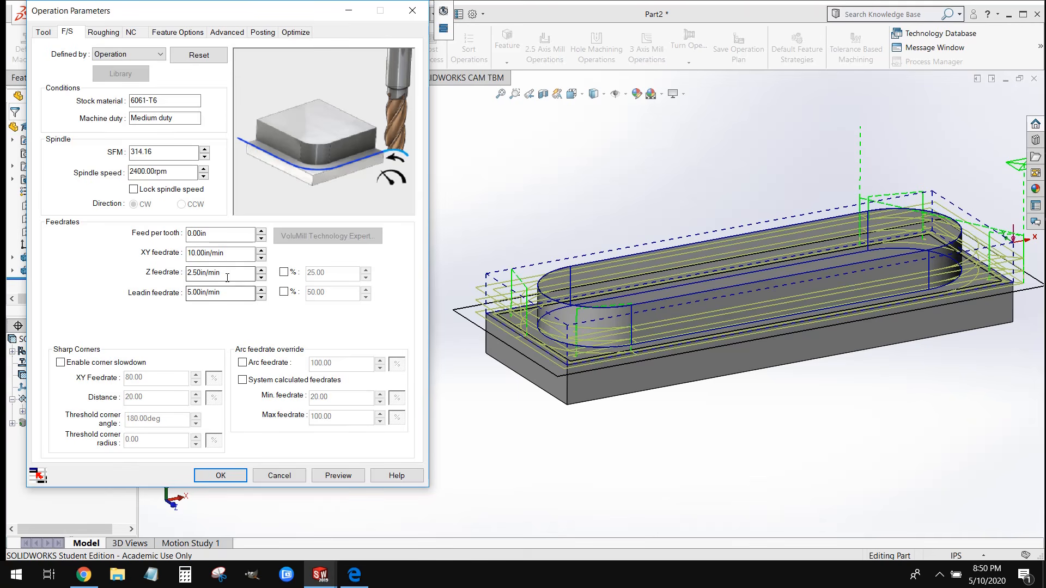
pyautogui.click(284, 273)
pyautogui.click(283, 292)
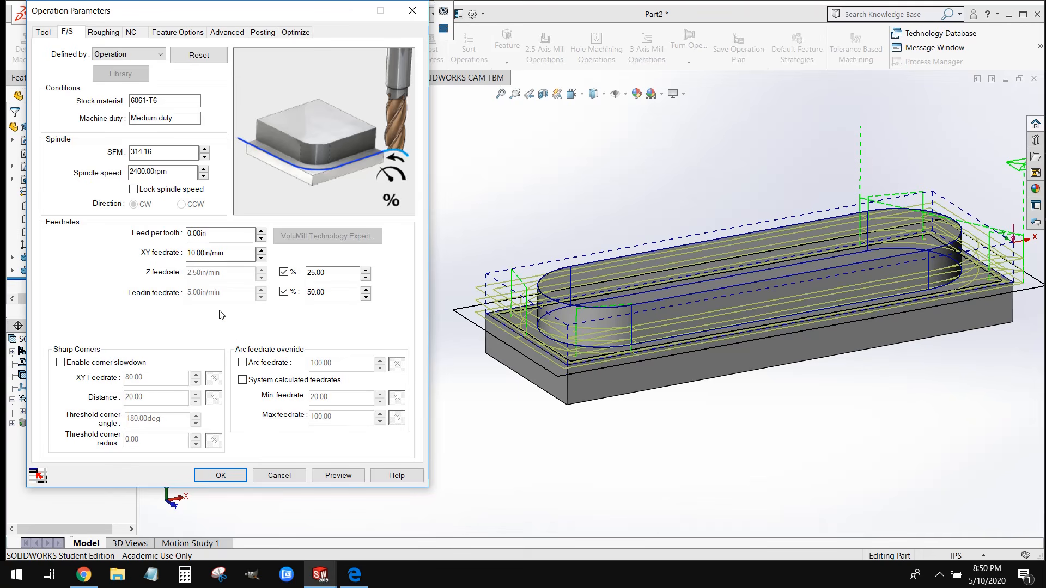
# - Set the rough mill's side allowance to 0 in its roughing parameters and look over the part's toolpath
pyautogui.click(104, 32)
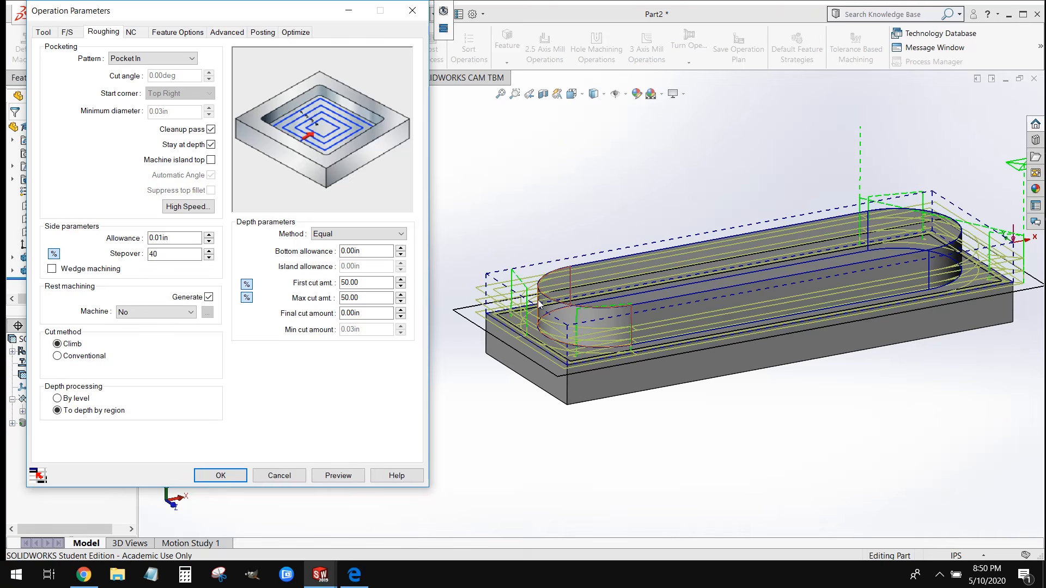
pyautogui.click(183, 237)
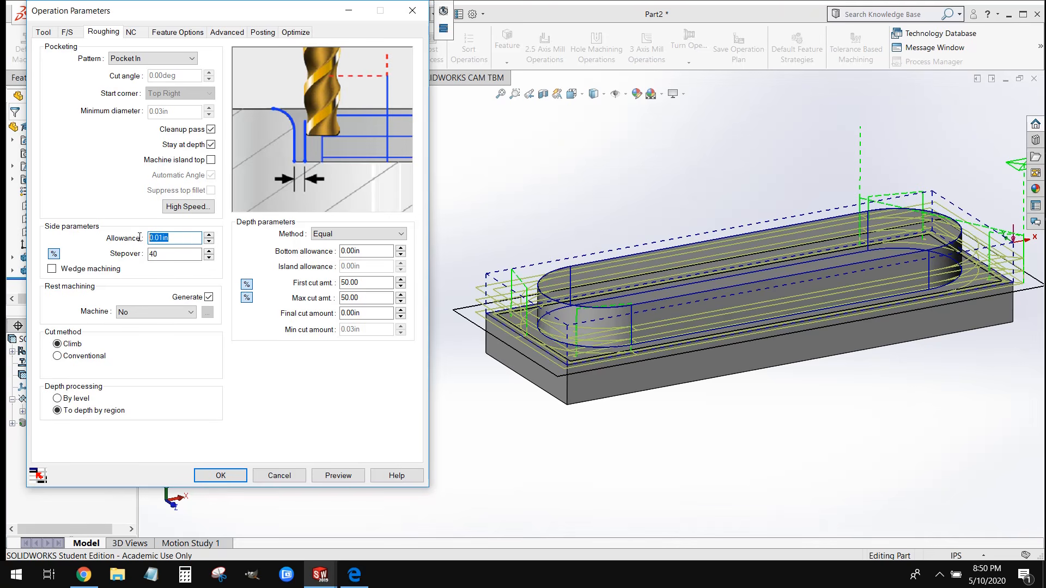
pyautogui.write('0')
pyautogui.moveTo(560, 248); pyautogui.dragTo(577, 391, button='middle')
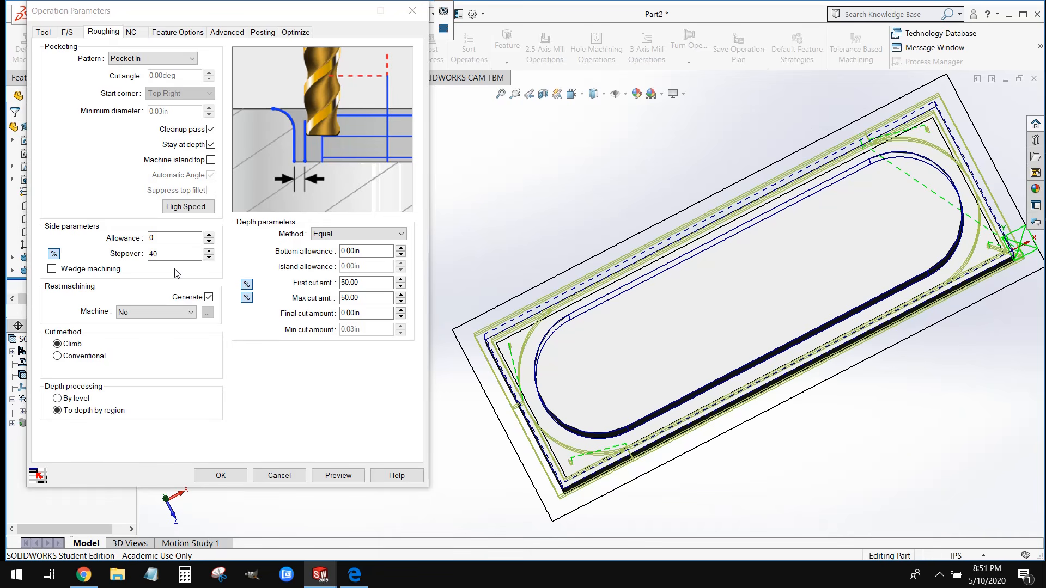
pyautogui.click(161, 258)
pyautogui.moveTo(433, 346); pyautogui.dragTo(495, 250, button='middle')
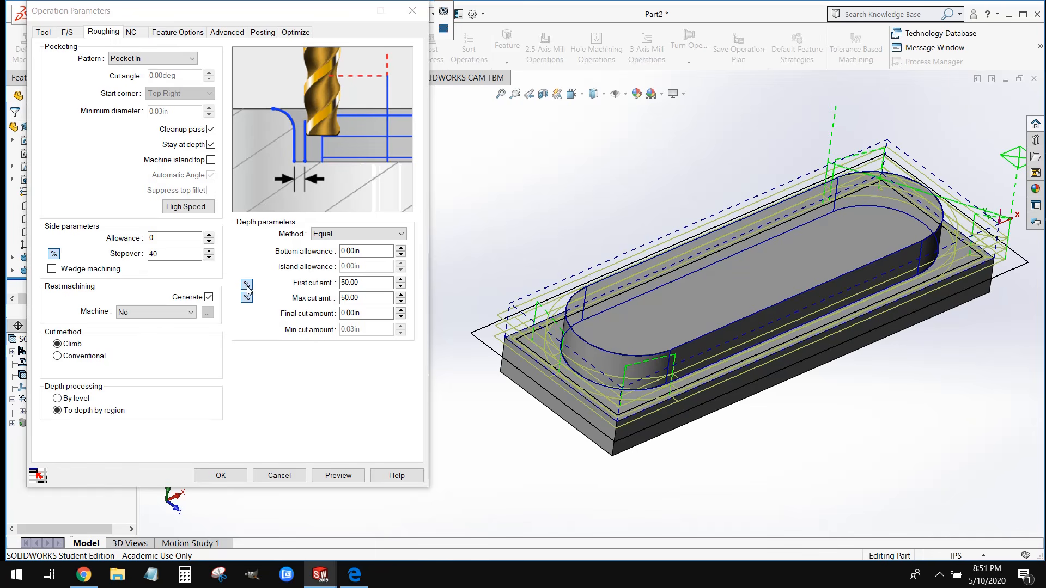
# - Switch the first and max cut amounts from percentages to inch values and set both to 0.05 in
pyautogui.click(351, 283)
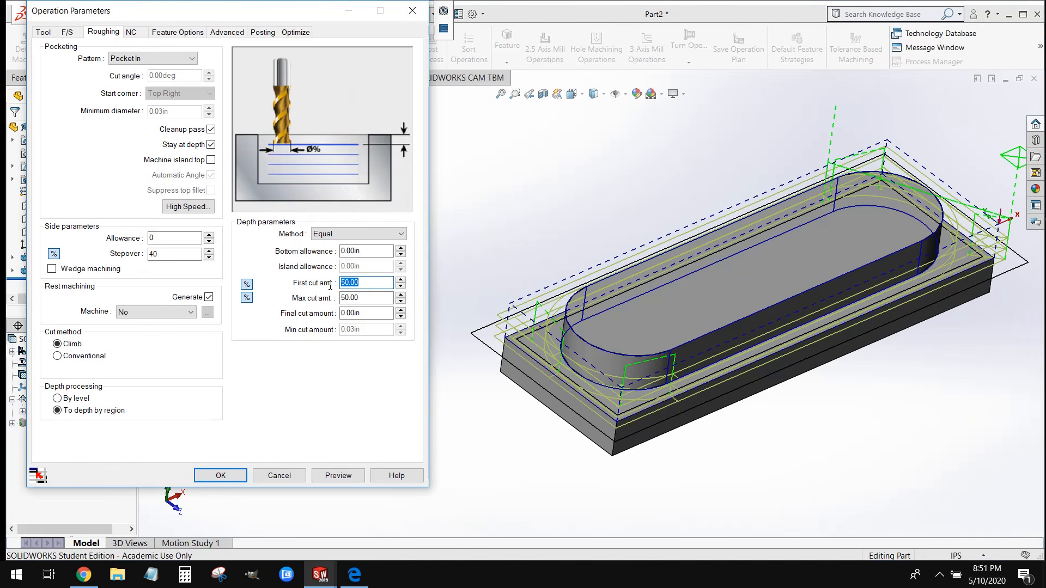
pyautogui.press('Tab')
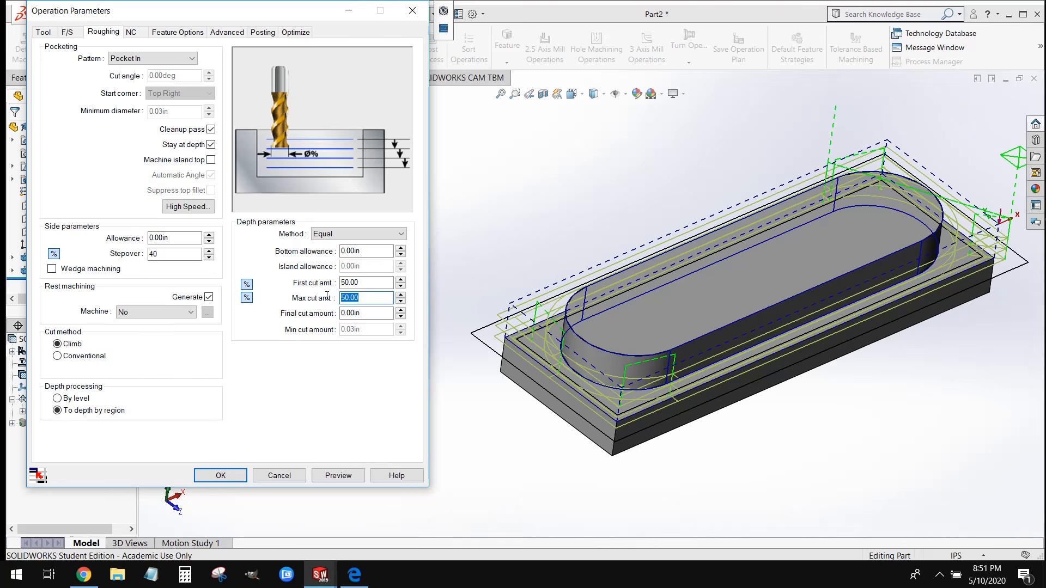
pyautogui.click(246, 285)
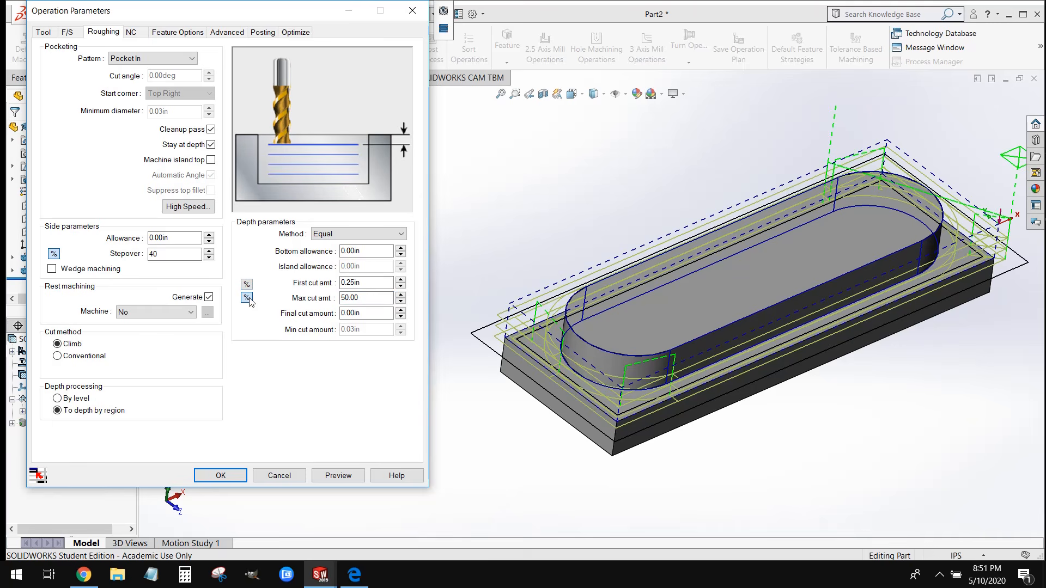
pyautogui.click(247, 298)
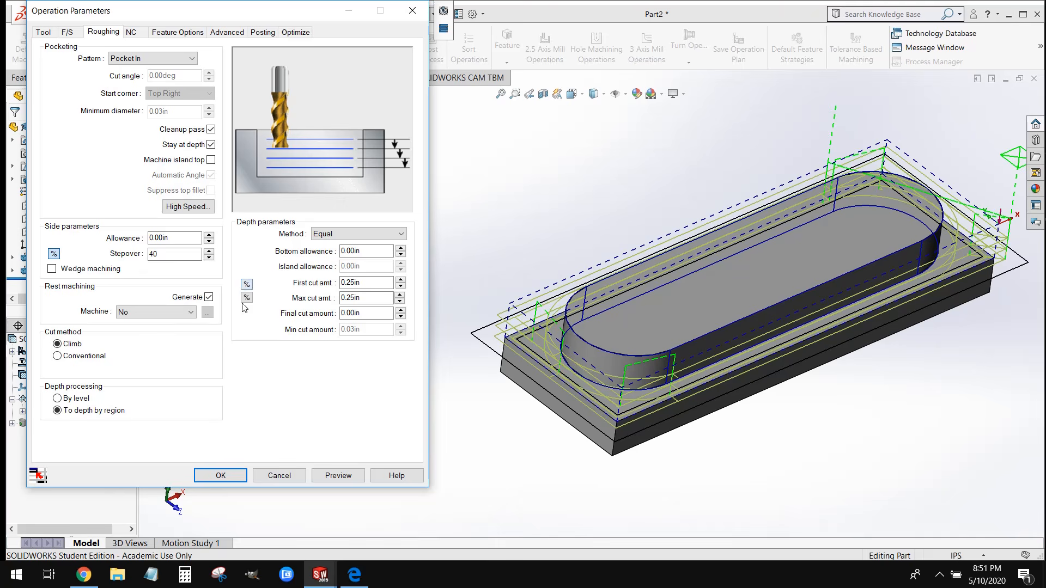
pyautogui.click(373, 284)
pyautogui.moveTo(373, 283); pyautogui.dragTo(342, 282)
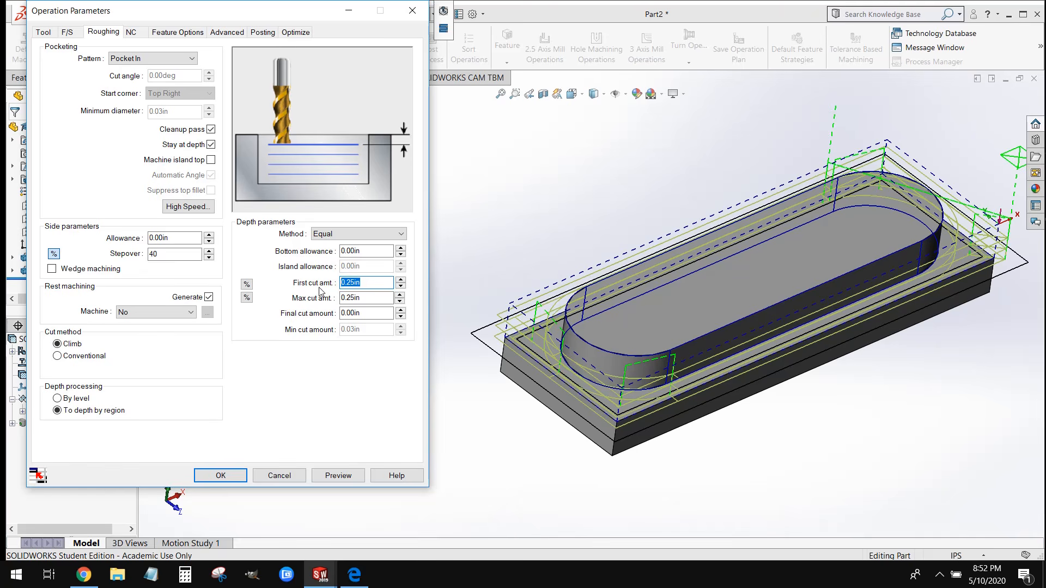
pyautogui.write('.05')
pyautogui.press('Tab')
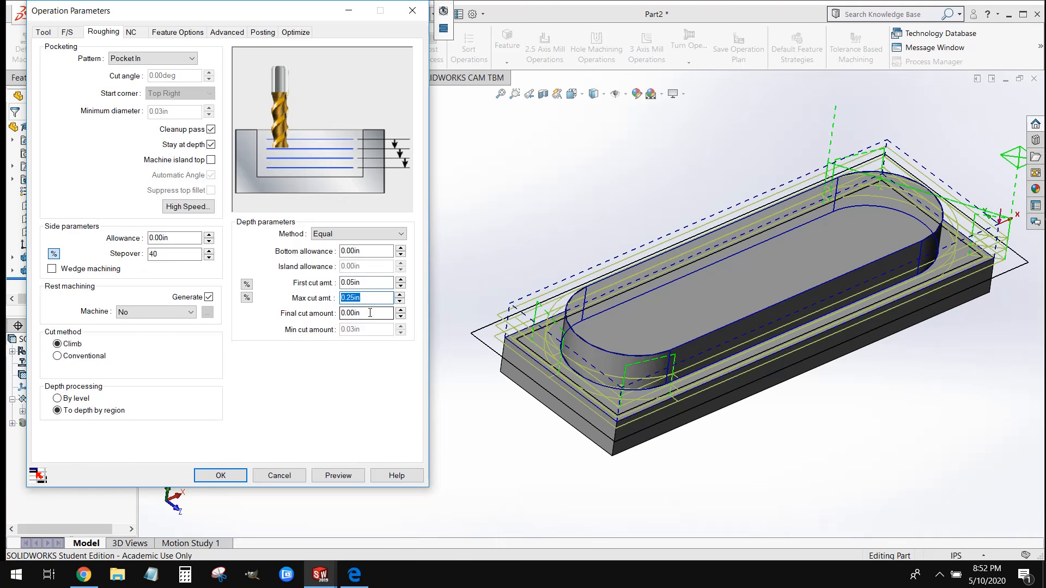
pyautogui.write('.05')
# - Keep the rough mill's rapid plane at Top of Stock, set its clearance plane to Top of Stock, and apply the operation parameters
pyautogui.click(132, 35)
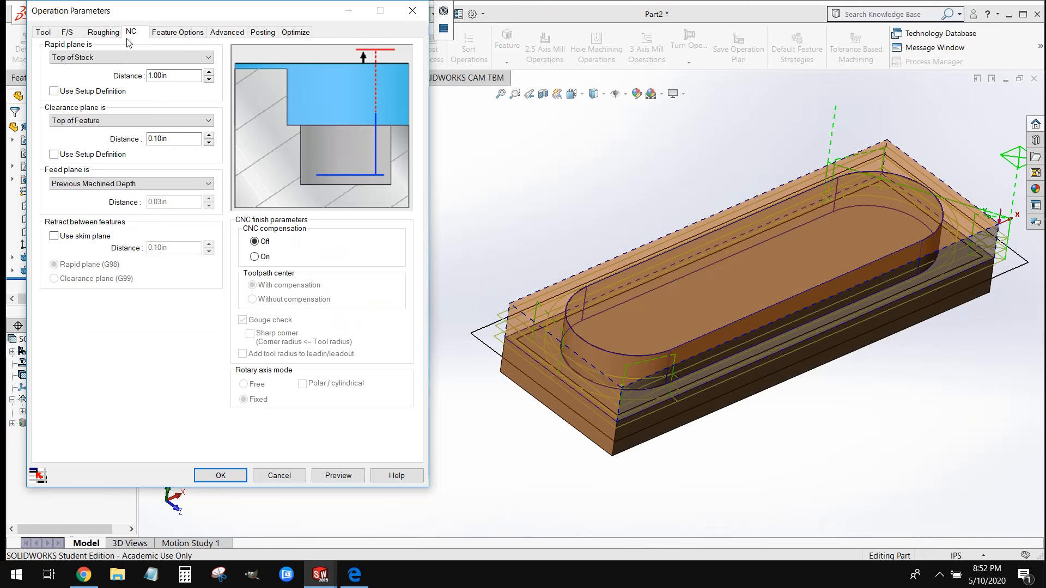
pyautogui.click(69, 63)
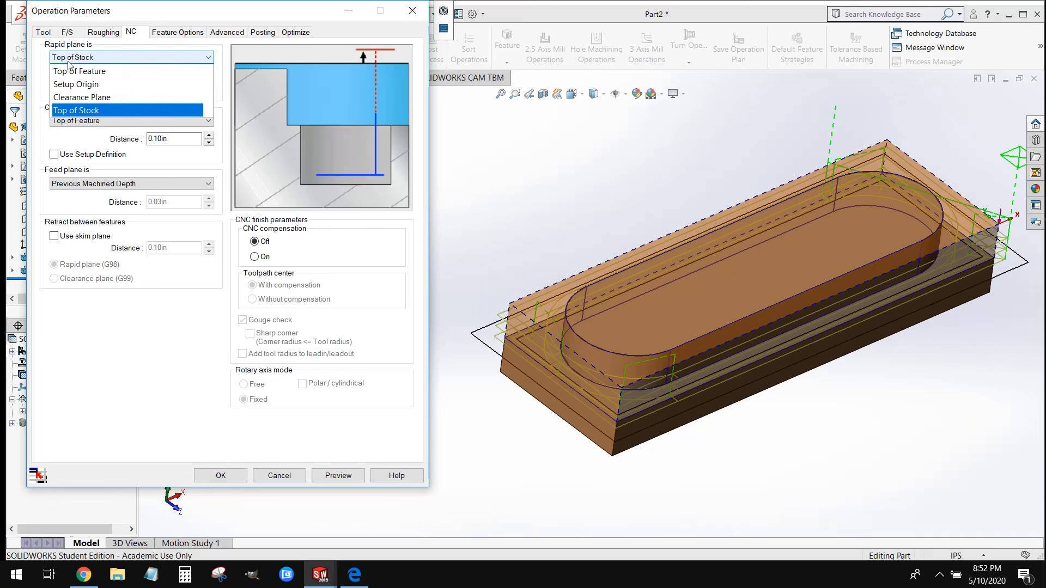
pyautogui.click(88, 111)
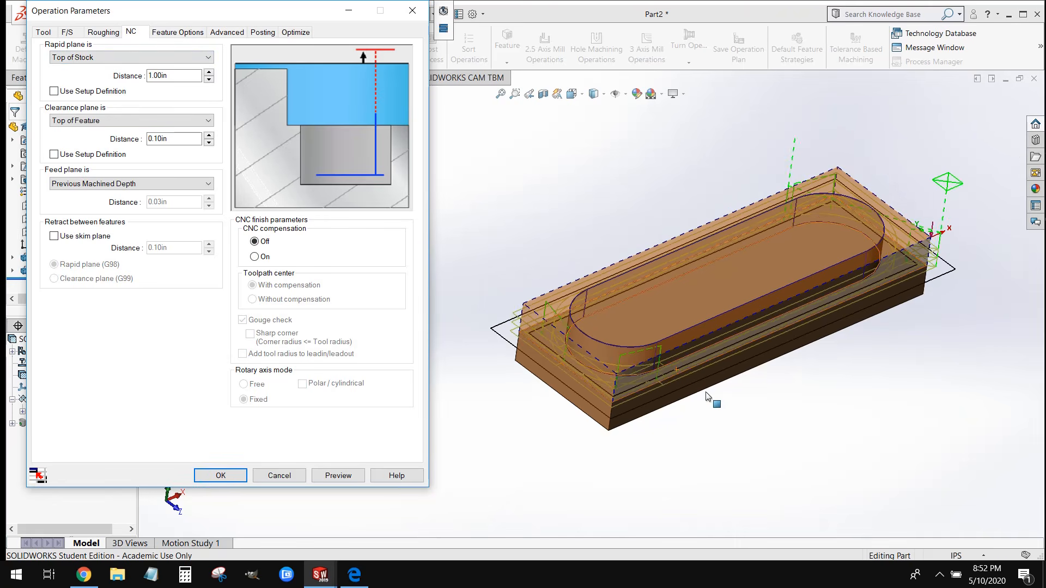
pyautogui.moveTo(706, 396); pyautogui.dragTo(851, 168, button='middle')
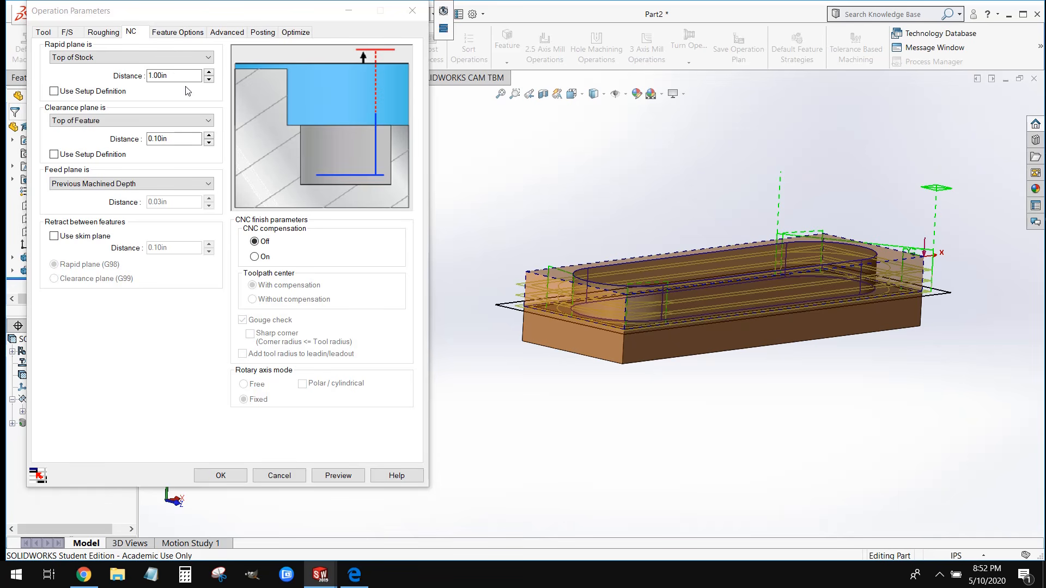
pyautogui.click(86, 121)
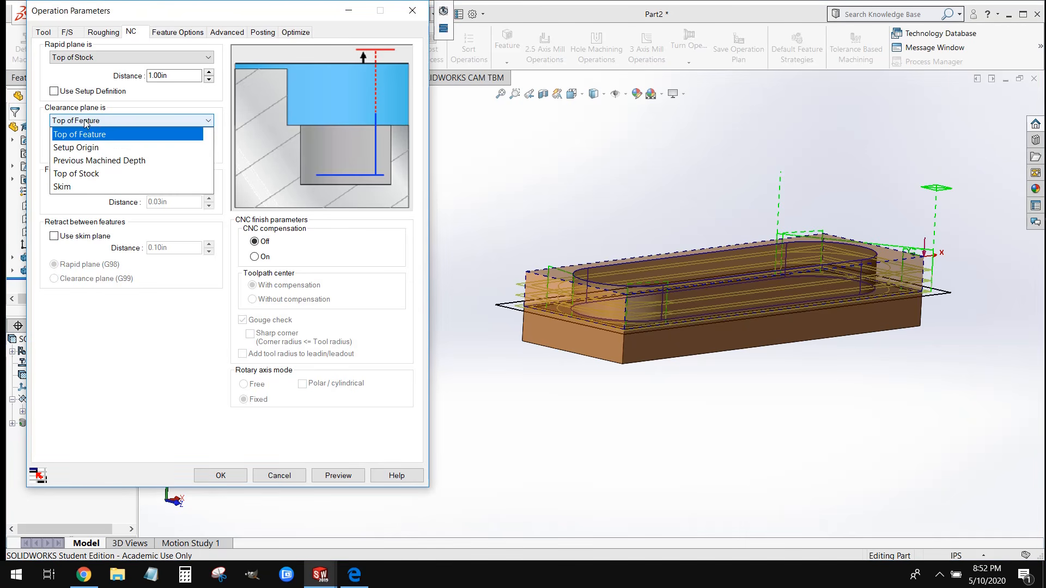
pyautogui.click(89, 172)
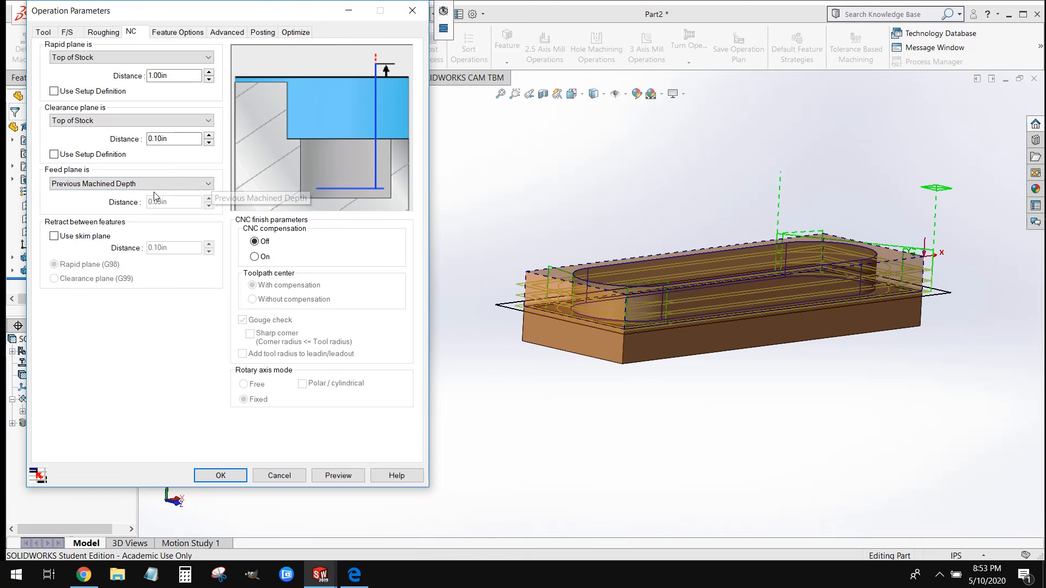
pyautogui.click(233, 477)
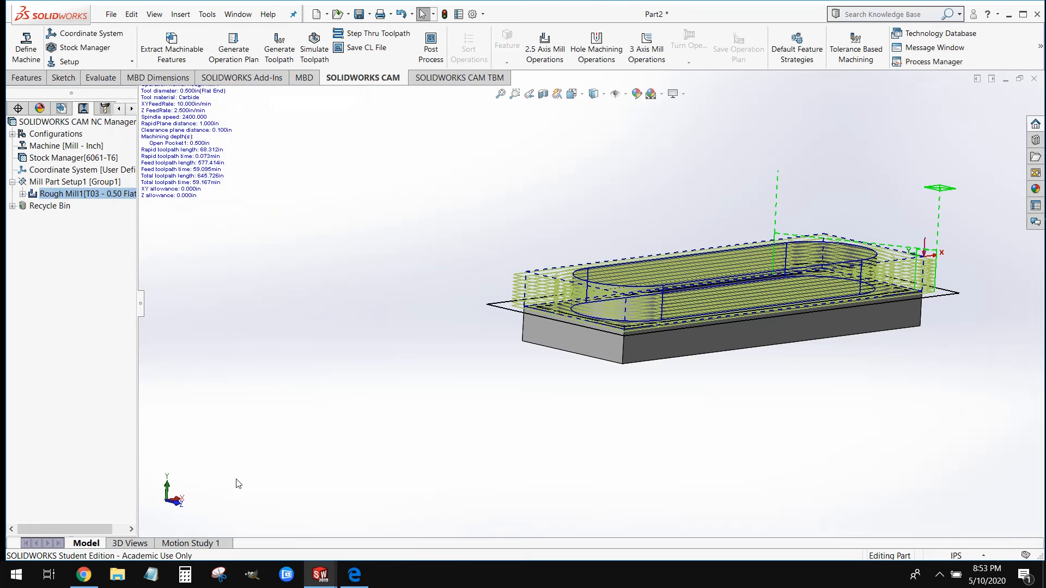
# - Examine the regenerated rough mill toolpath around the boss, including the depth passes and the rapid moves
pyautogui.moveTo(733, 269); pyautogui.dragTo(707, 276, button='middle')
pyautogui.scroll(-2, 707, 276)
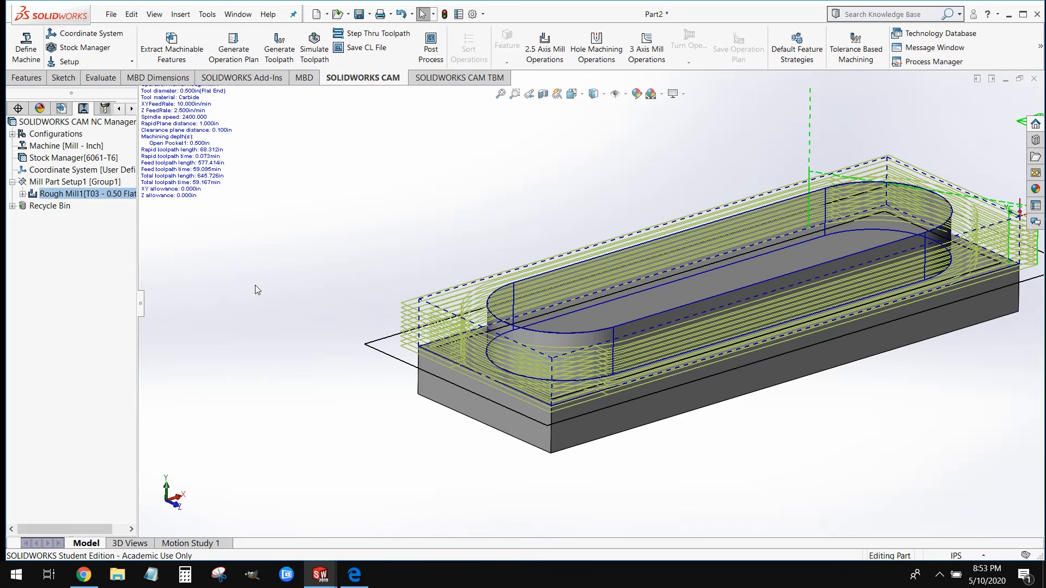
pyautogui.scroll(-3, 475, 380)
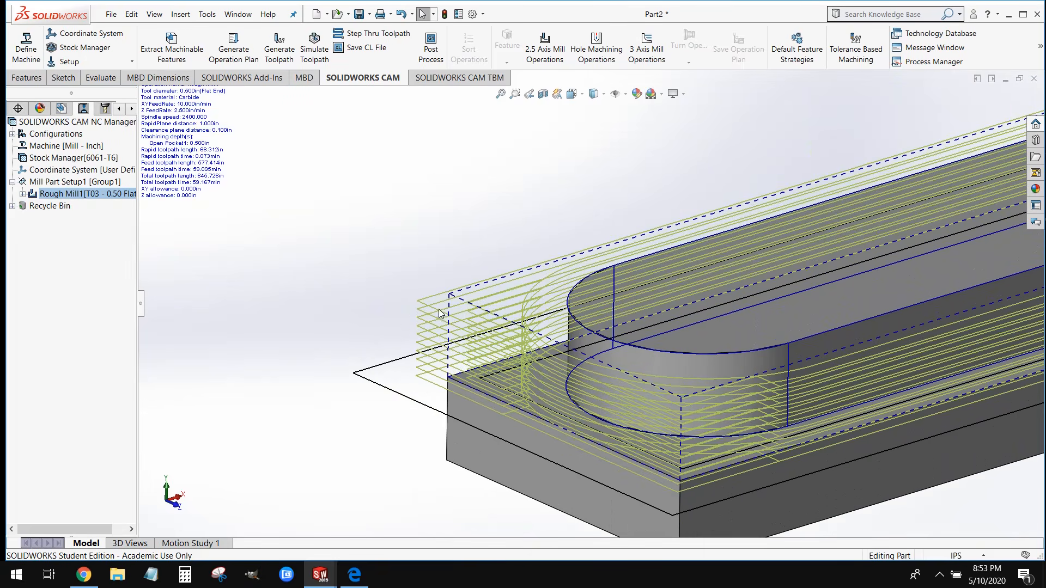
pyautogui.moveTo(519, 421); pyautogui.dragTo(529, 376, button='middle')
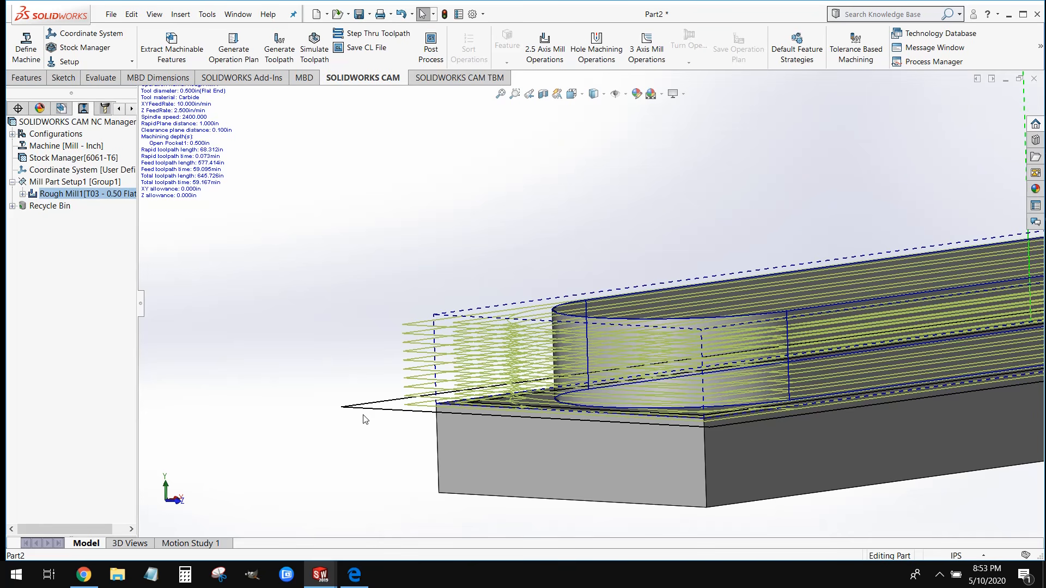
pyautogui.scroll(2, 429, 403)
pyautogui.scroll(2, 688, 444)
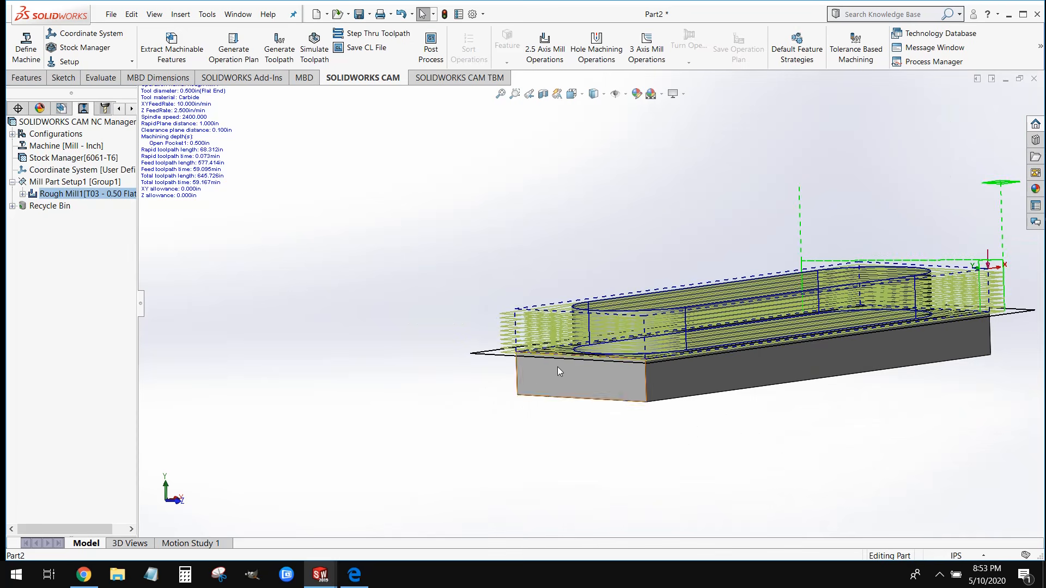
pyautogui.moveTo(558, 367); pyautogui.dragTo(926, 256, button='middle')
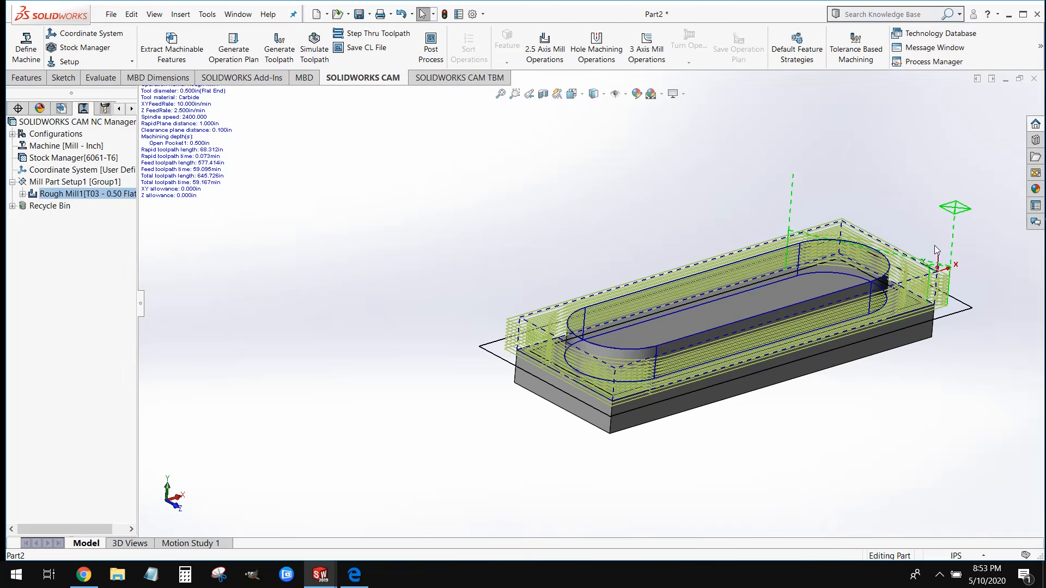
pyautogui.scroll(-2, 935, 246)
pyautogui.moveTo(872, 376); pyautogui.dragTo(833, 371, button='middle')
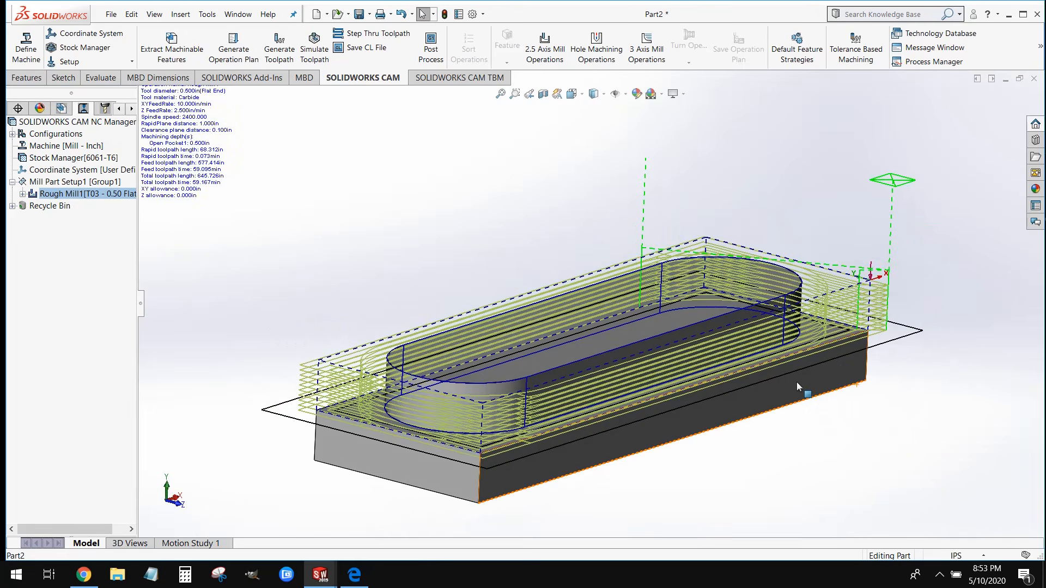
# - Simulate the rough mill toolpath at minimum speed first, and raise the speed to maximum to run it to the end
pyautogui.click(318, 57)
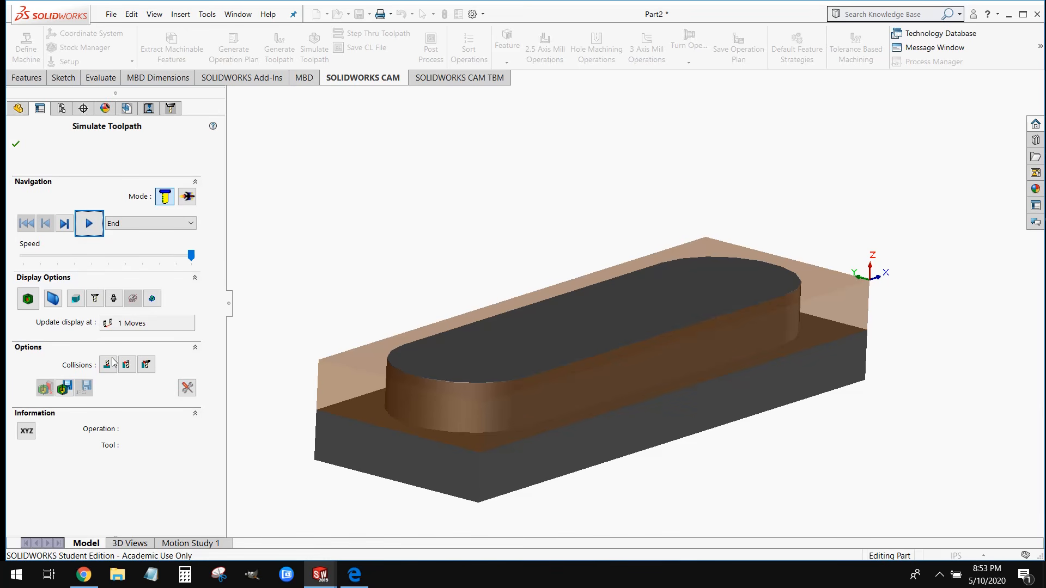
pyautogui.moveTo(191, 255); pyautogui.dragTo(15, 254)
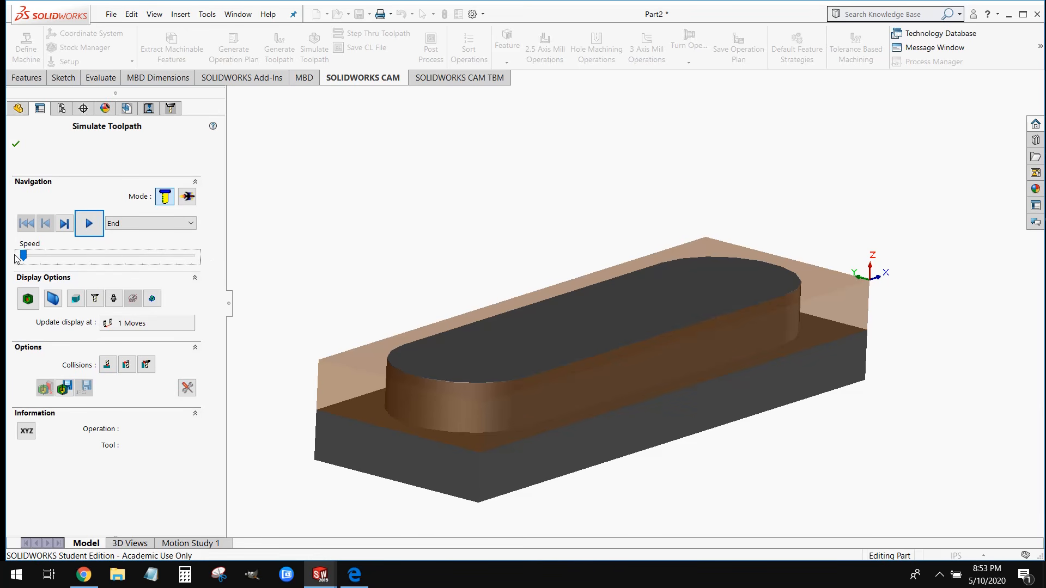
pyautogui.click(89, 223)
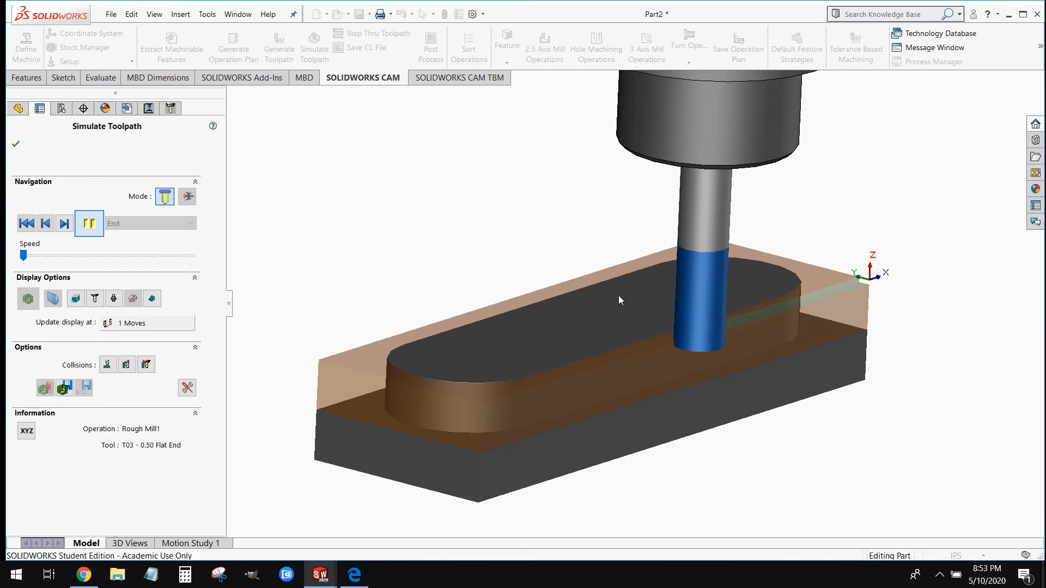
pyautogui.moveTo(567, 331); pyautogui.dragTo(616, 317, button='middle')
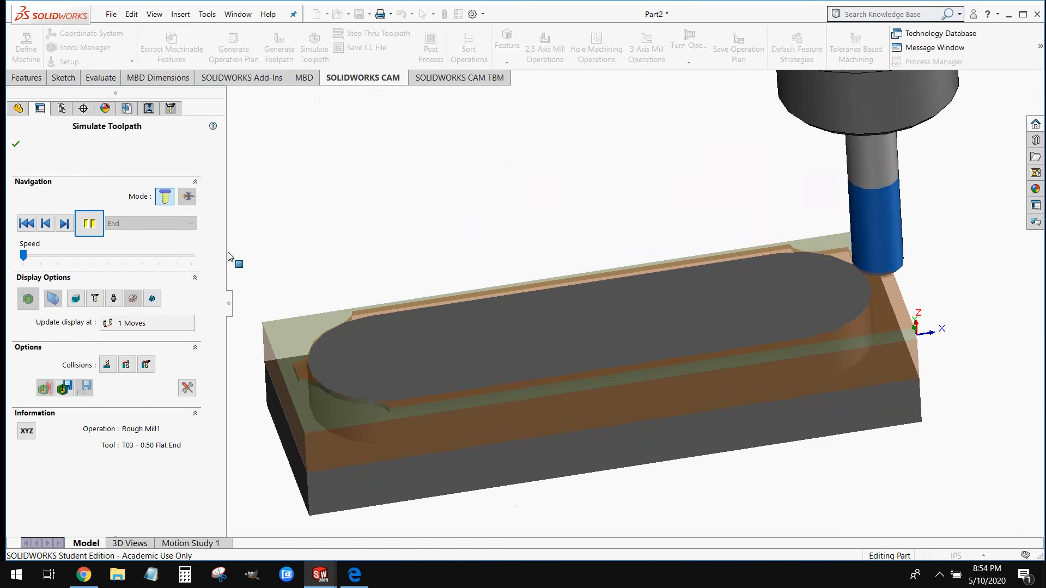
pyautogui.click(26, 254)
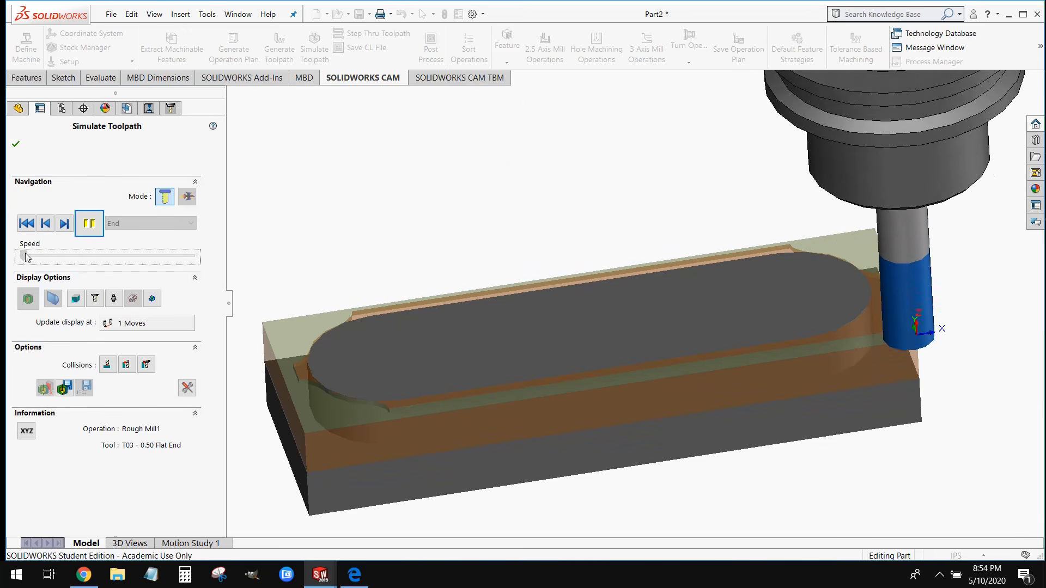
pyautogui.moveTo(26, 256); pyautogui.dragTo(180, 260)
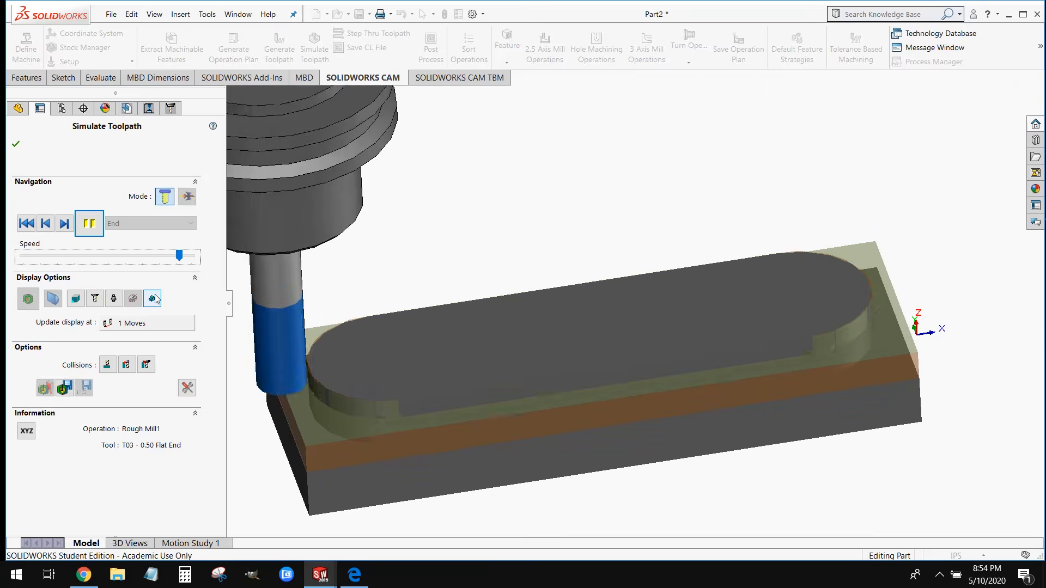
pyautogui.moveTo(179, 255); pyautogui.dragTo(200, 254)
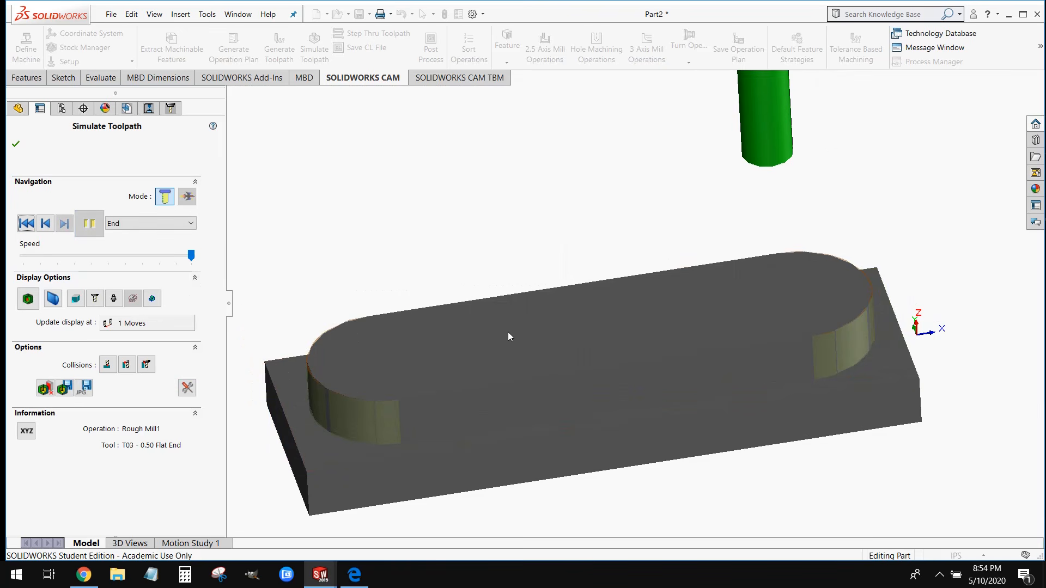
# - Examine the simulated cut along the boss's rounded end wall and upper edge, and close the toolpath simulation
pyautogui.scroll(-4, 523, 406)
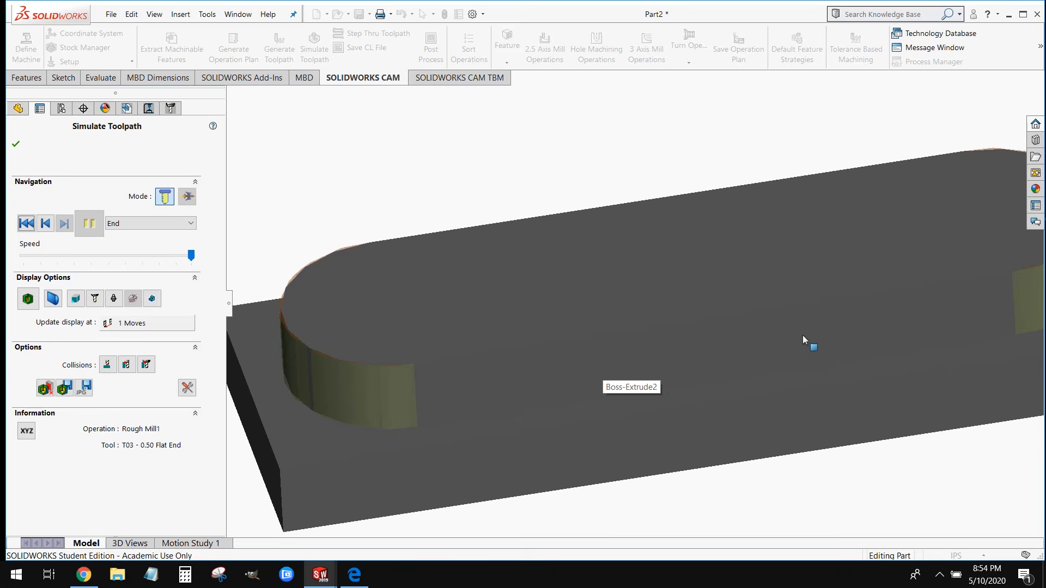
pyautogui.scroll(-4, 361, 378)
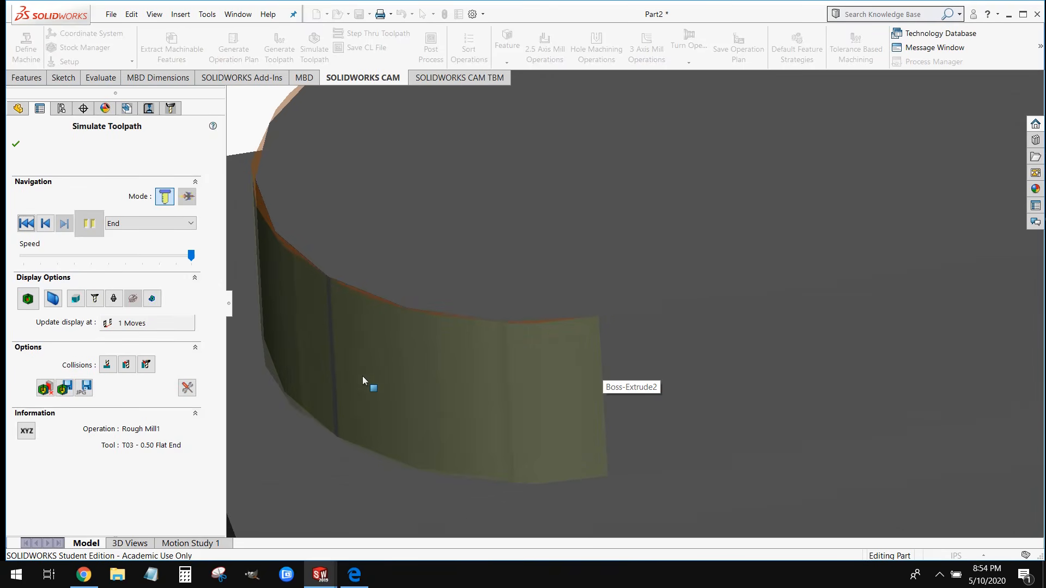
pyautogui.moveTo(430, 347); pyautogui.dragTo(402, 381, button='middle')
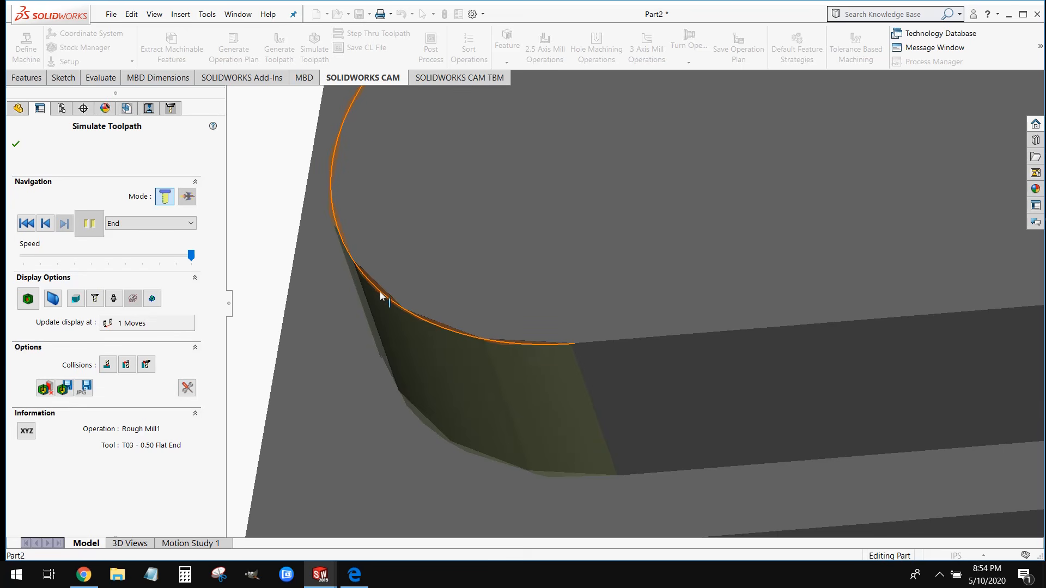
pyautogui.scroll(-3, 359, 256)
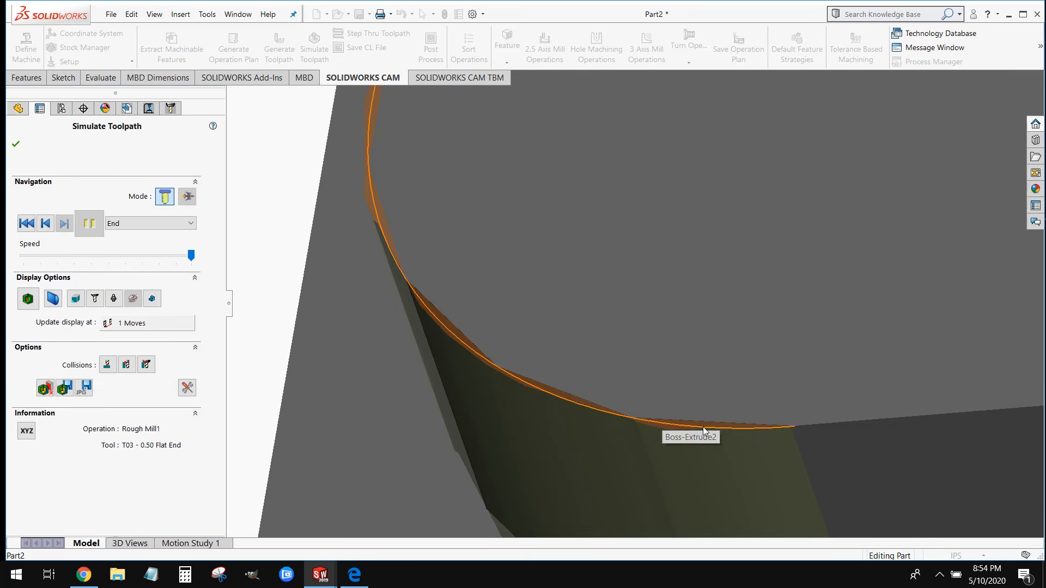
pyautogui.scroll(1, 740, 421)
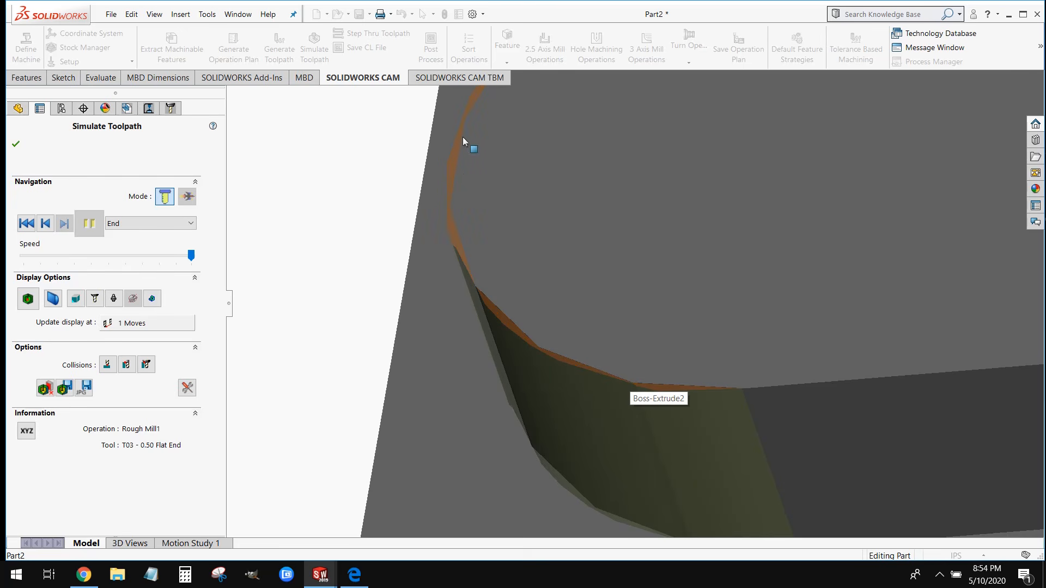
pyautogui.scroll(5, 747, 483)
pyautogui.moveTo(698, 435); pyautogui.dragTo(740, 344, button='middle')
pyautogui.scroll(3, 756, 324)
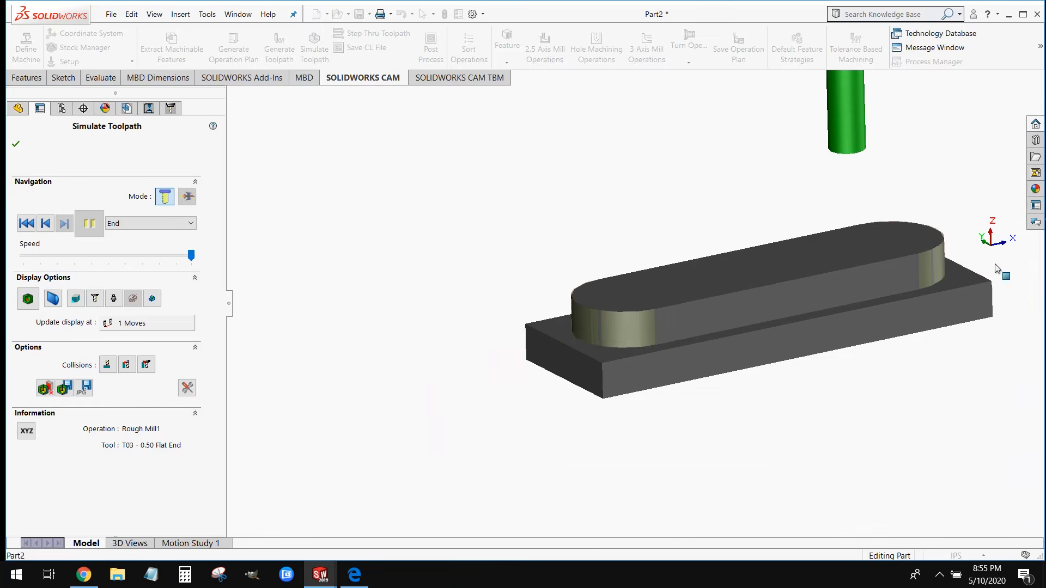
pyautogui.scroll(-2, 996, 266)
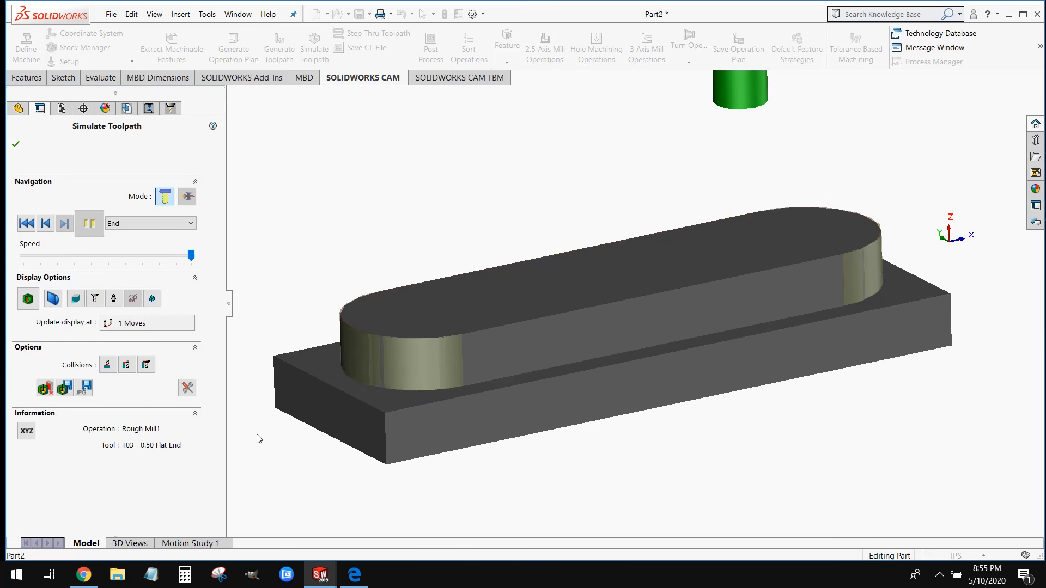
pyautogui.click(16, 144)
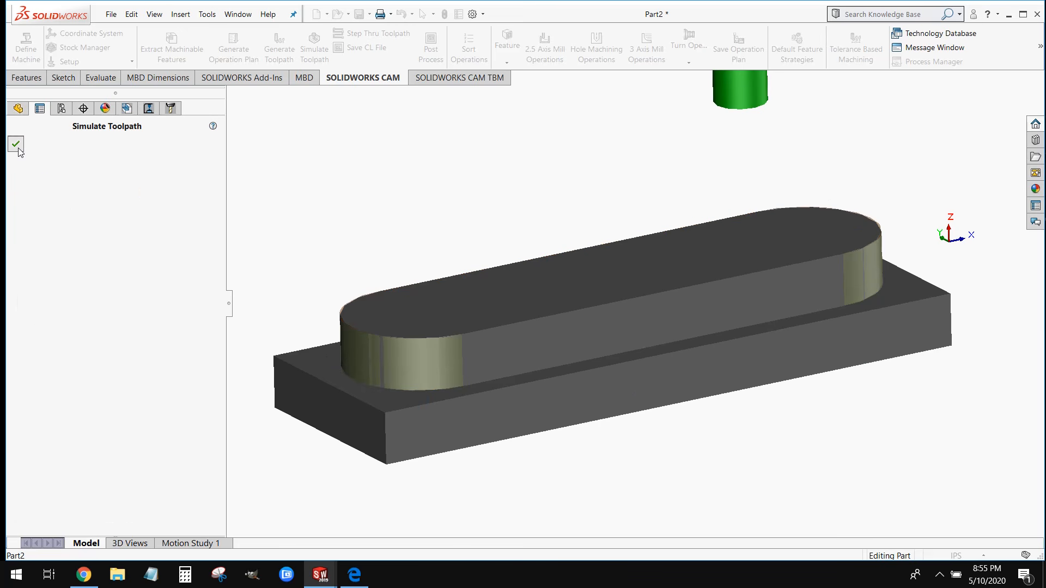
pyautogui.moveTo(68, 193)
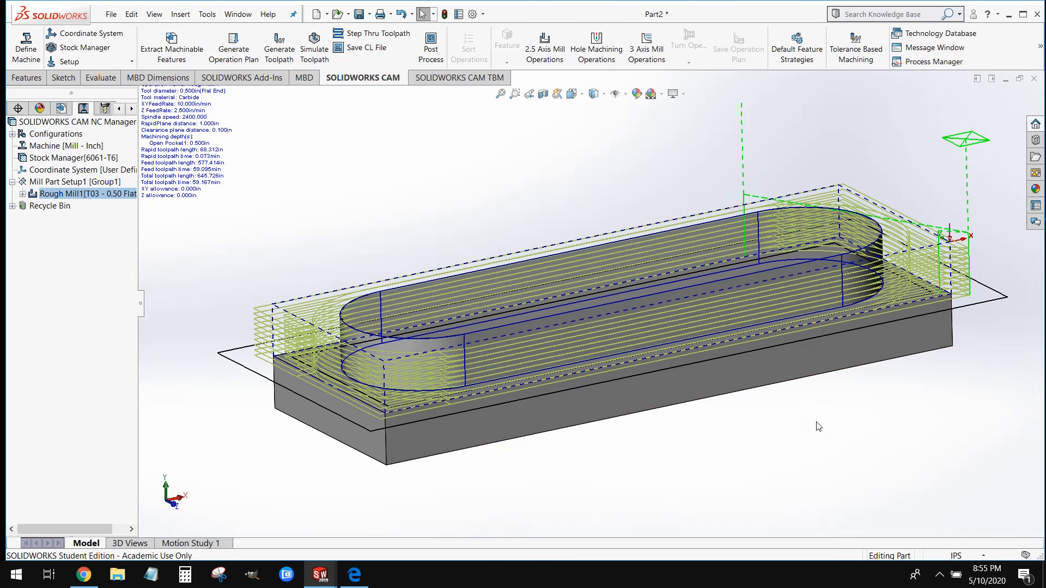
pyautogui.scroll(1, 873, 400)
pyautogui.moveTo(727, 305); pyautogui.dragTo(737, 362, button='middle')
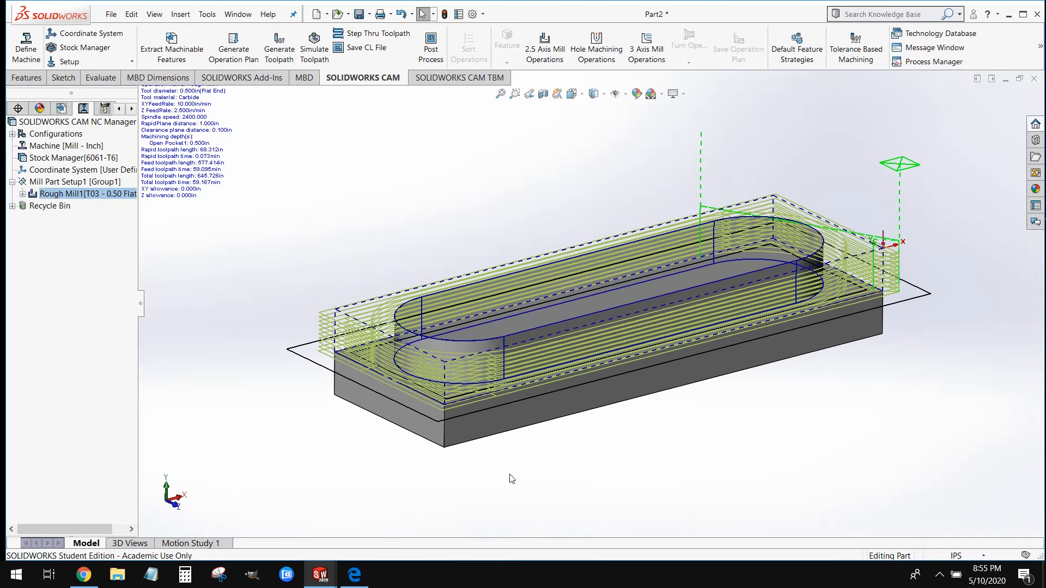